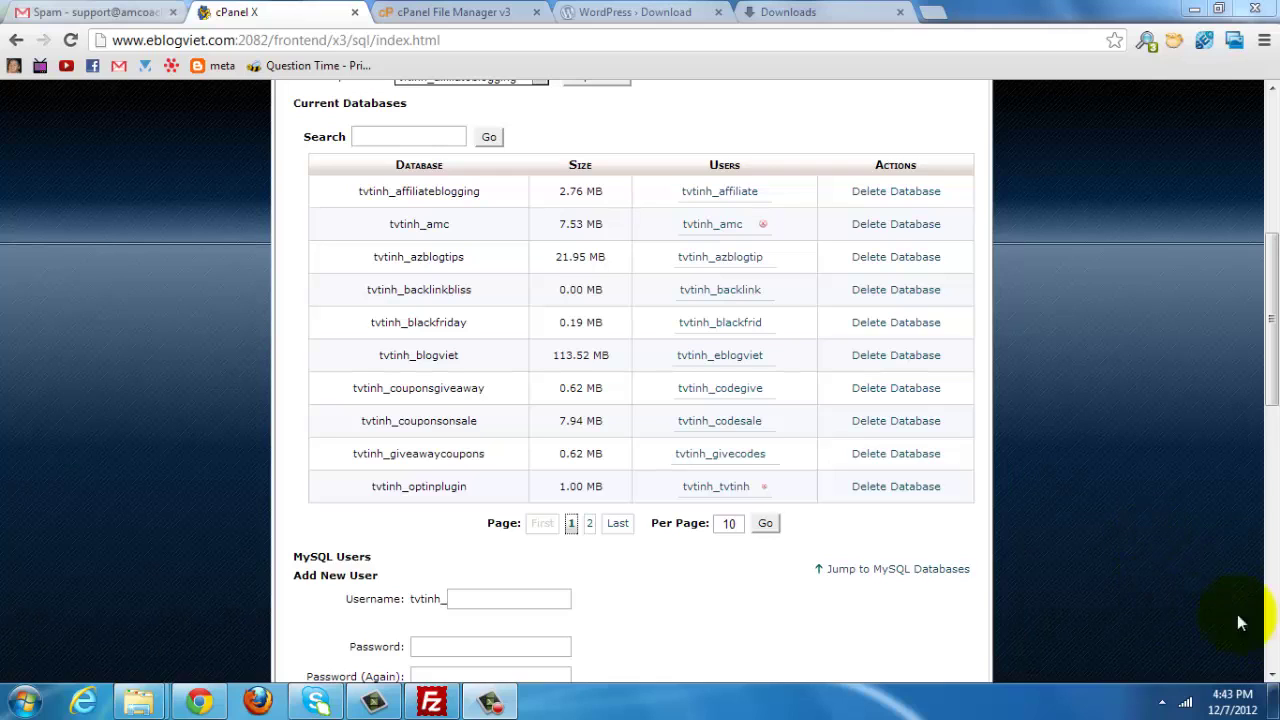
Leave cPanel's MySQL Databases page for Chrome's Downloads page listing wordpress-3.4.2.zip
{"action": "left_click", "coordinate": [812, 14]}
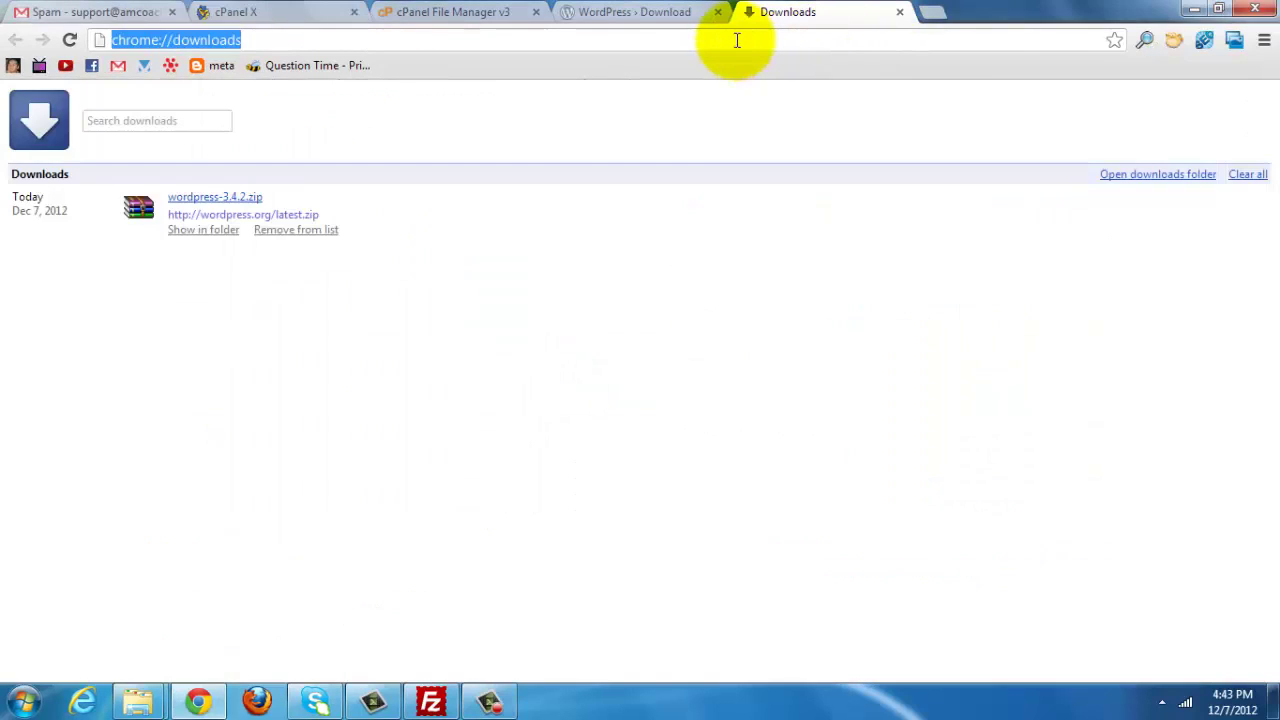
Go to blacklinkbliss.net in Chrome, which shows a could-not-find error page
{"action": "left_click", "coordinate": [734, 40]}
{"action": "left_click", "coordinate": [112, 40]}
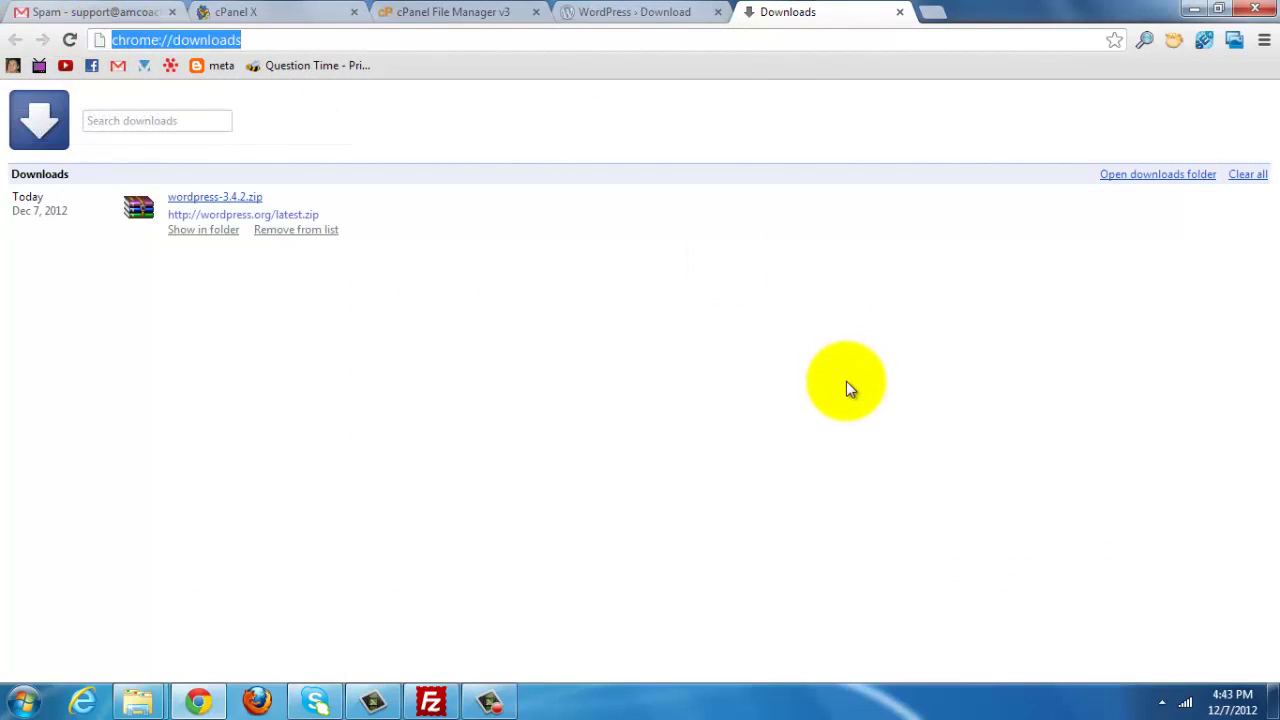
{"action": "type", "text": "bla"}
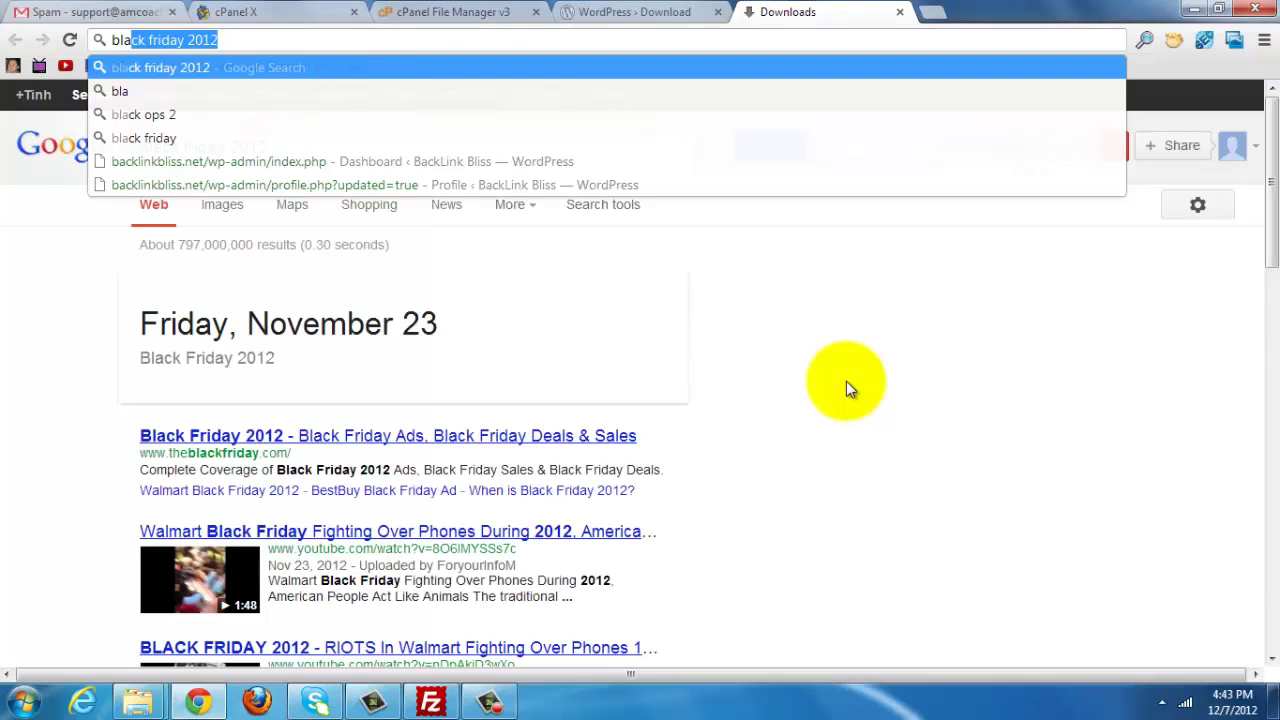
{"action": "type", "text": "ckli"}
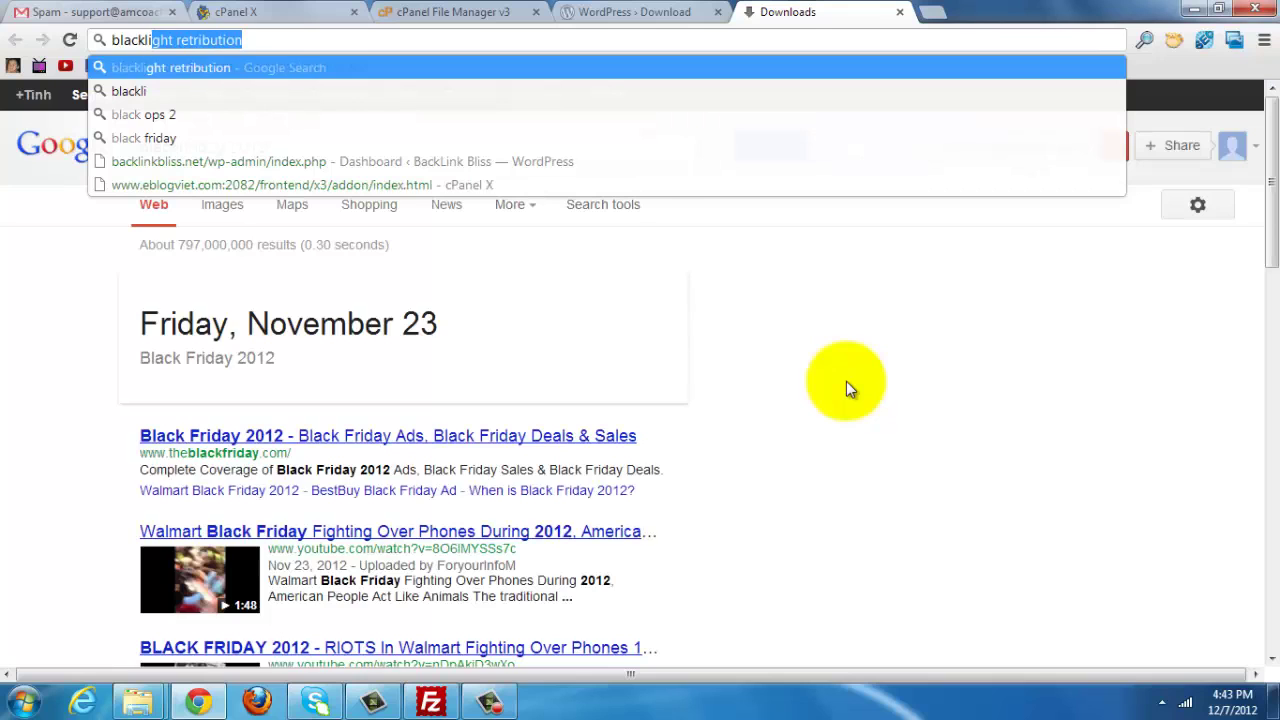
{"action": "type", "text": "nk"}
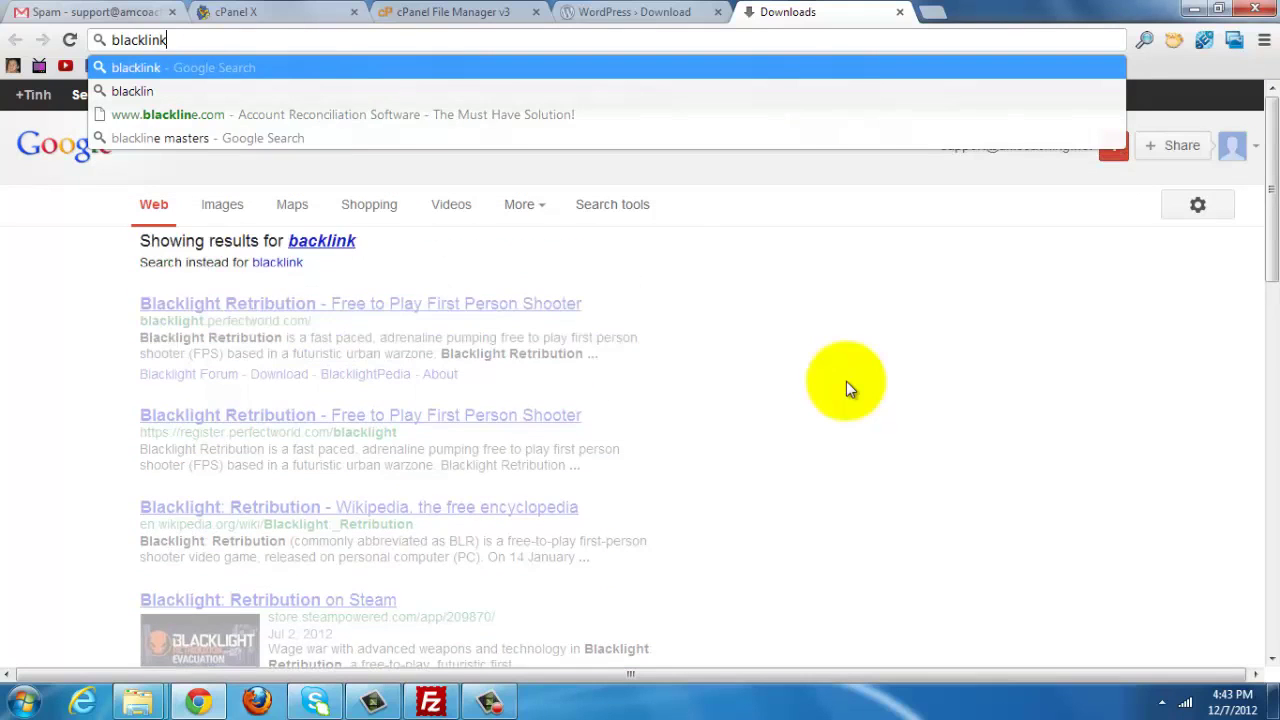
{"action": "type", "text": "bliss"}
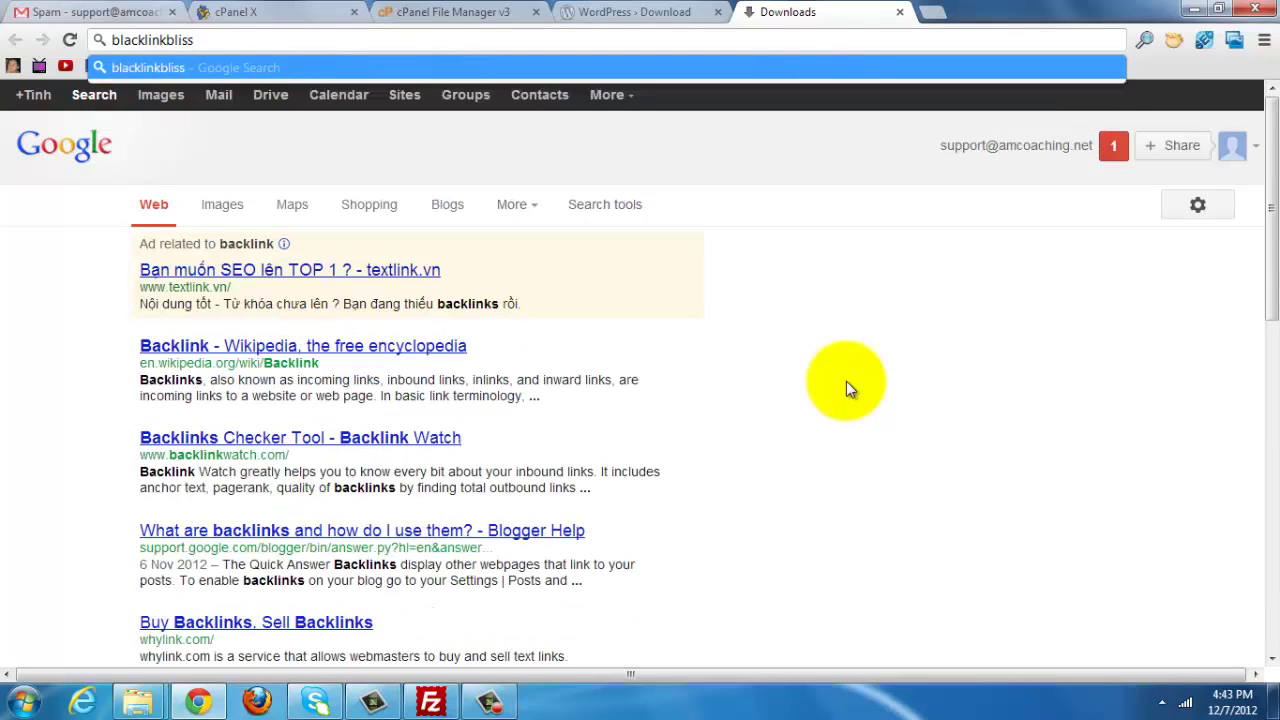
{"action": "type", "text": ".net"}
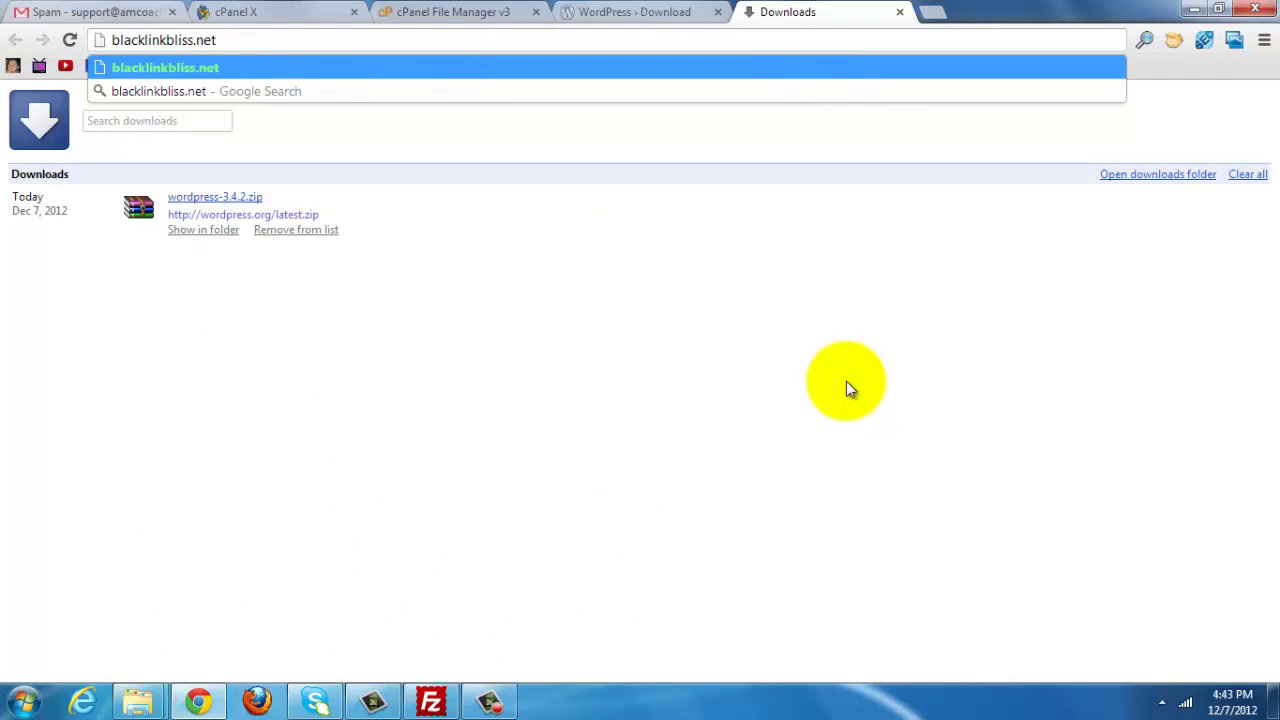
{"action": "key", "text": "Return"}
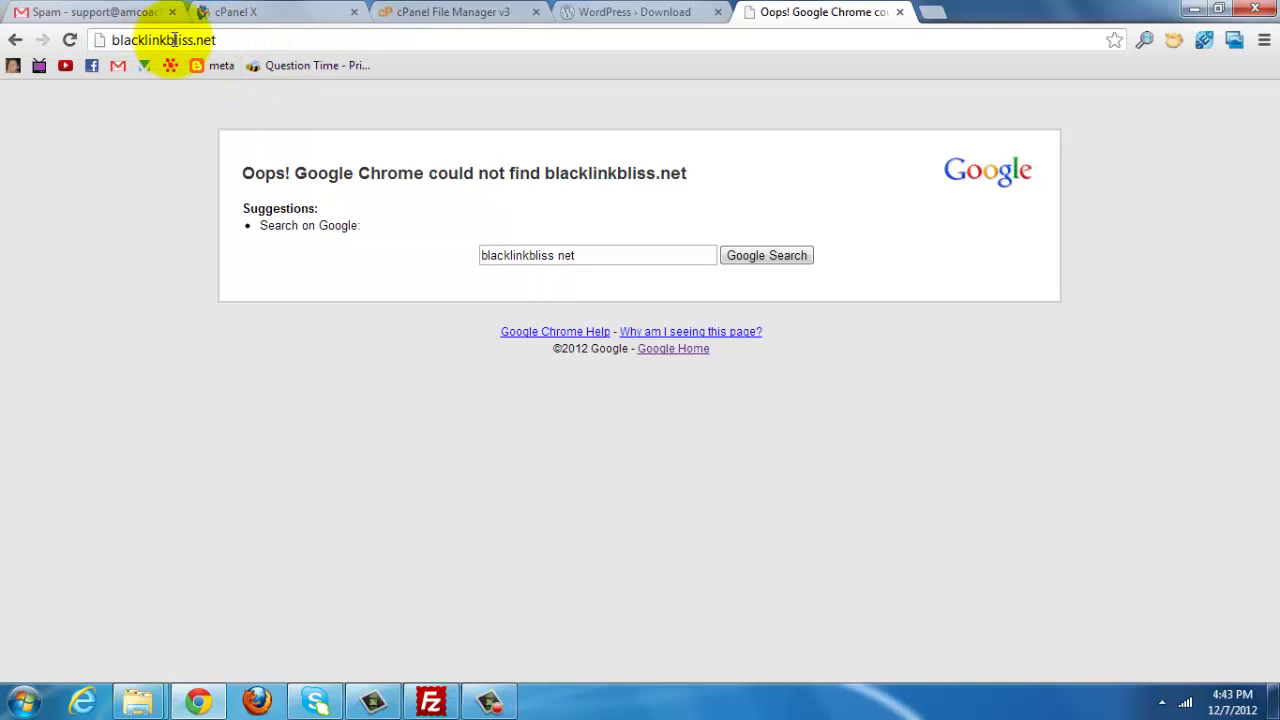
Correct the address to backlinkbliss.net and load the WordPress missing wp-config.php page
{"action": "left_click", "coordinate": [424, 45]}
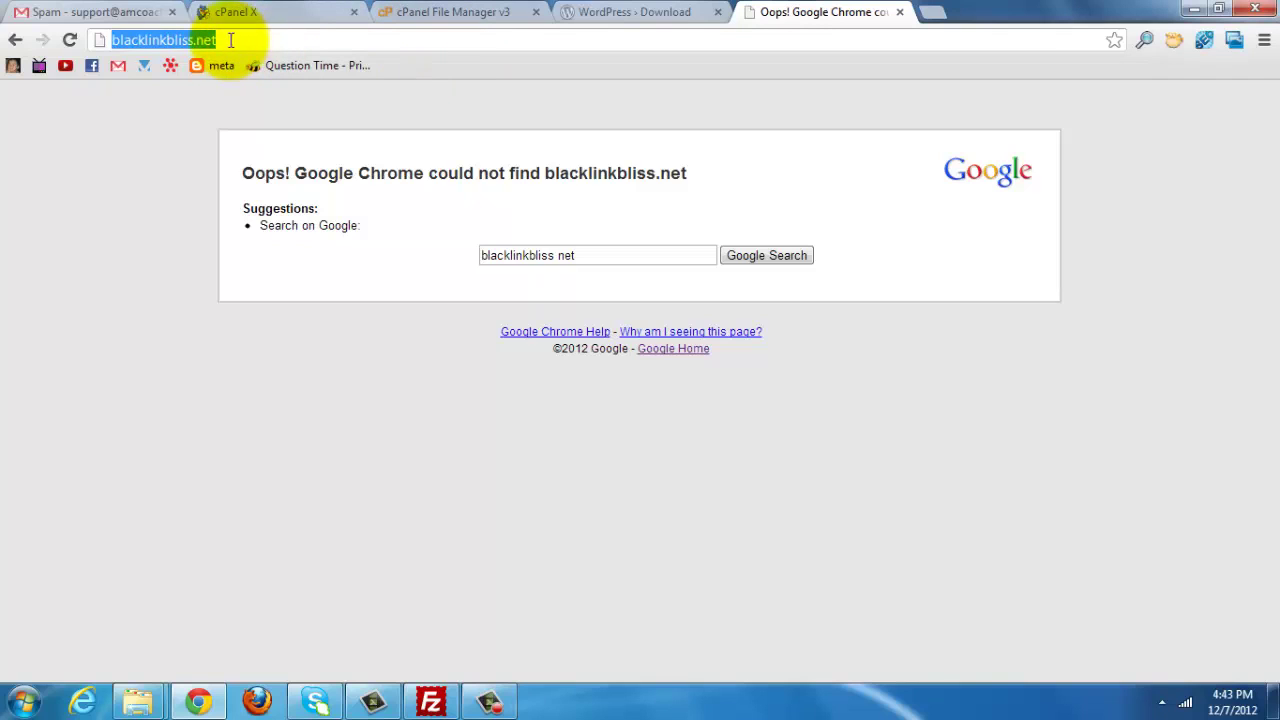
{"action": "left_click_drag", "start_coordinate": [247, 37], "coordinate": [15, 30]}
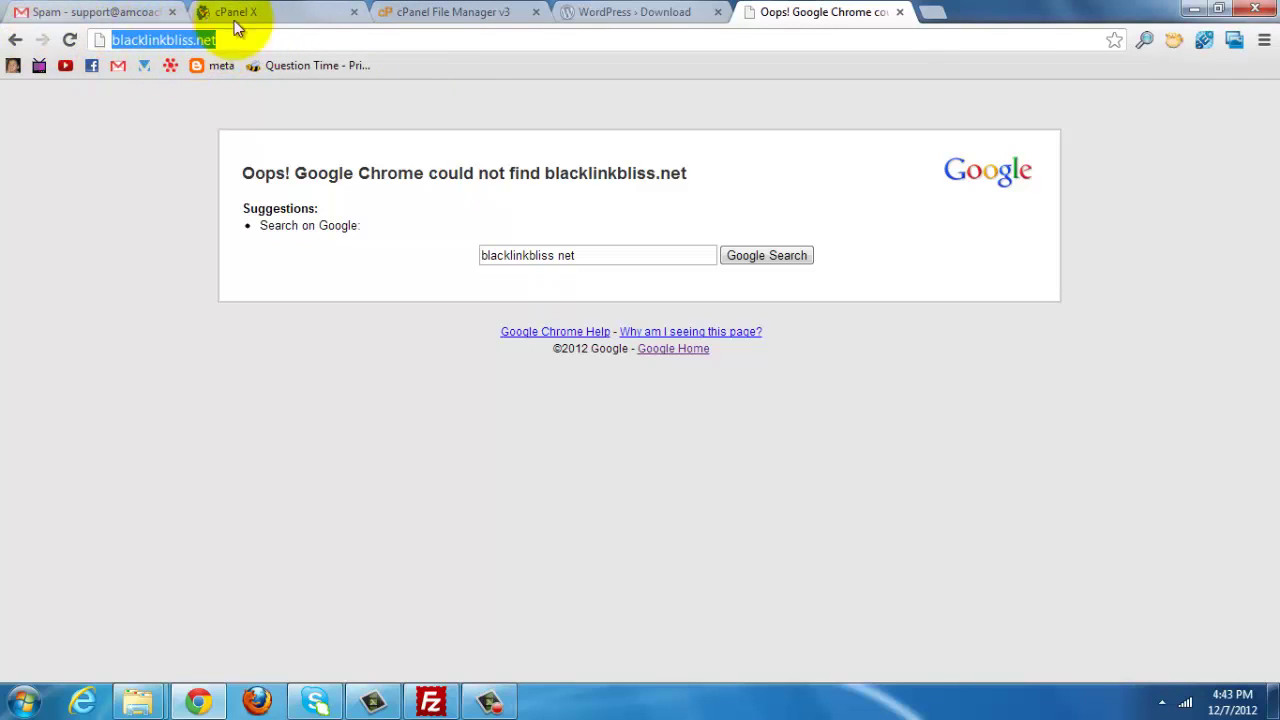
{"action": "key", "text": "Return"}
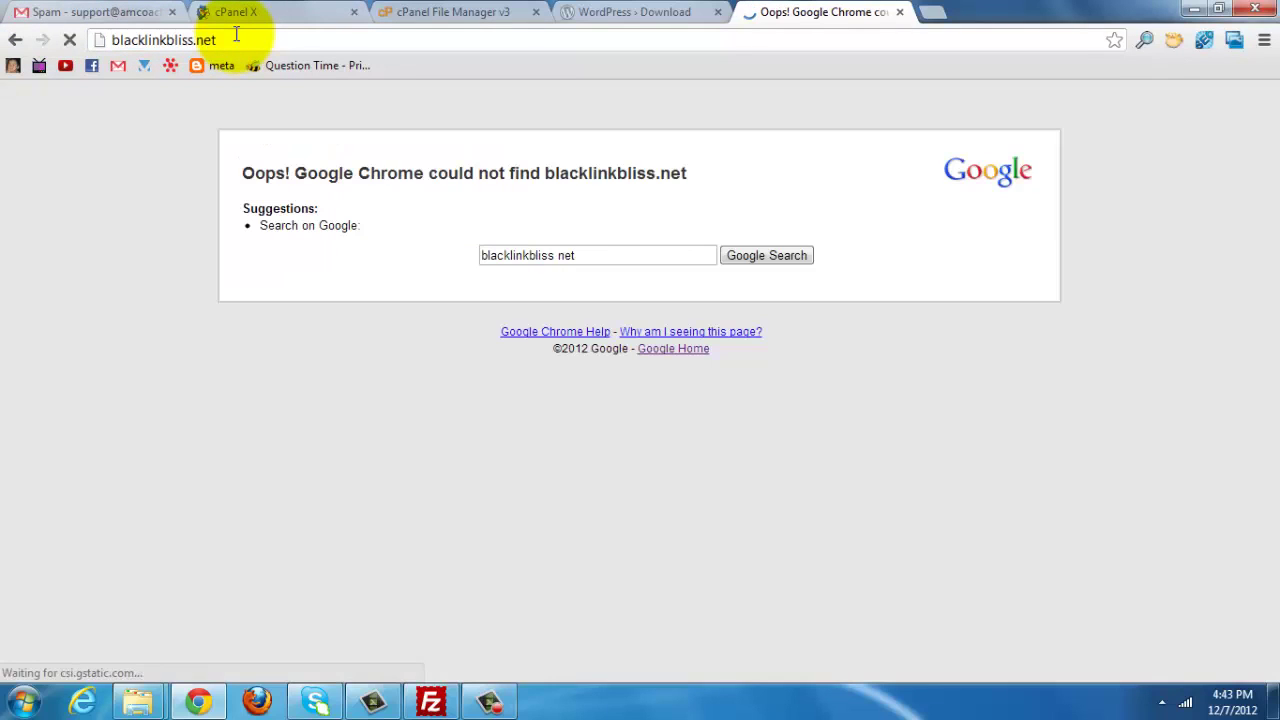
{"action": "left_click_drag", "start_coordinate": [232, 37], "coordinate": [5, 42]}
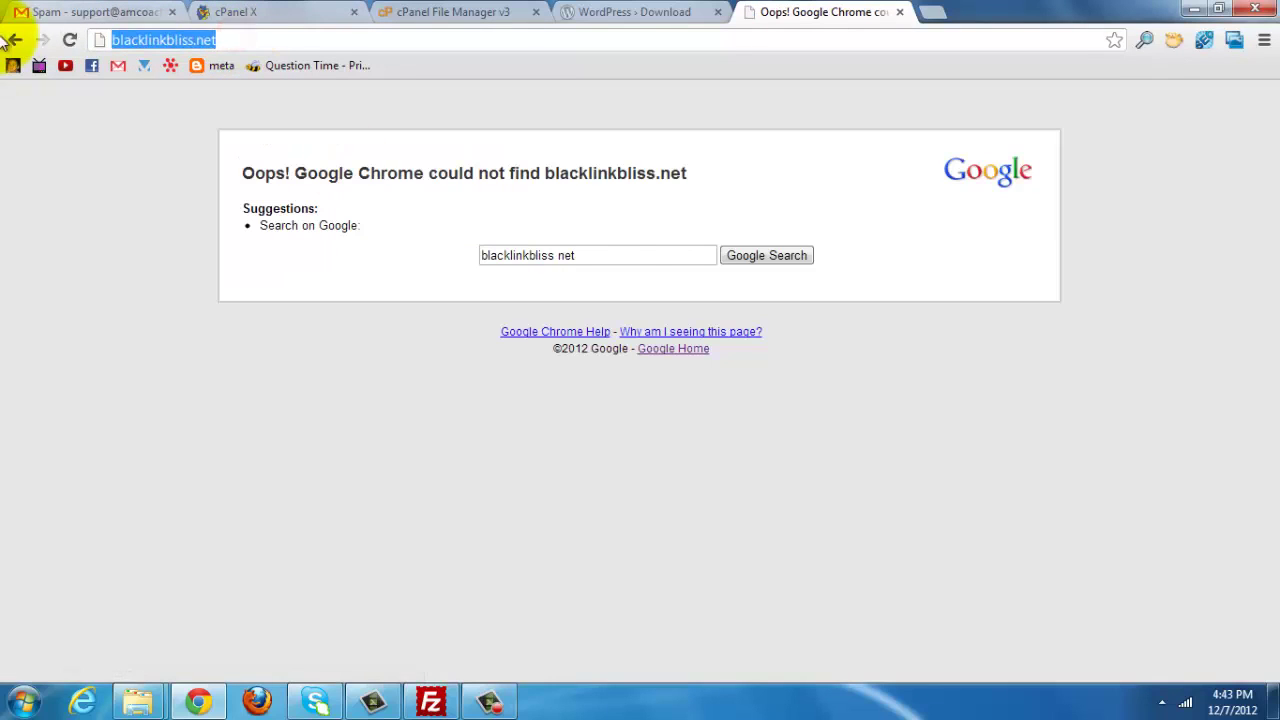
{"action": "type", "text": "bac"}
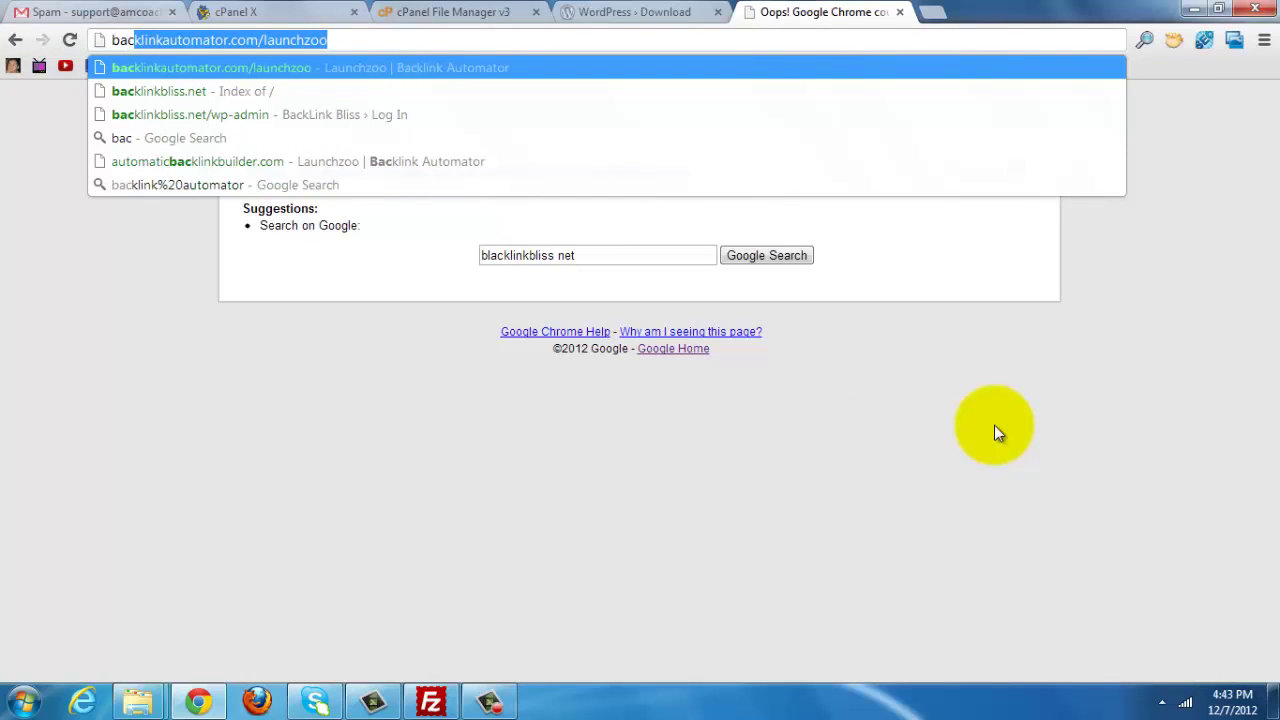
{"action": "type", "text": "kliu"}
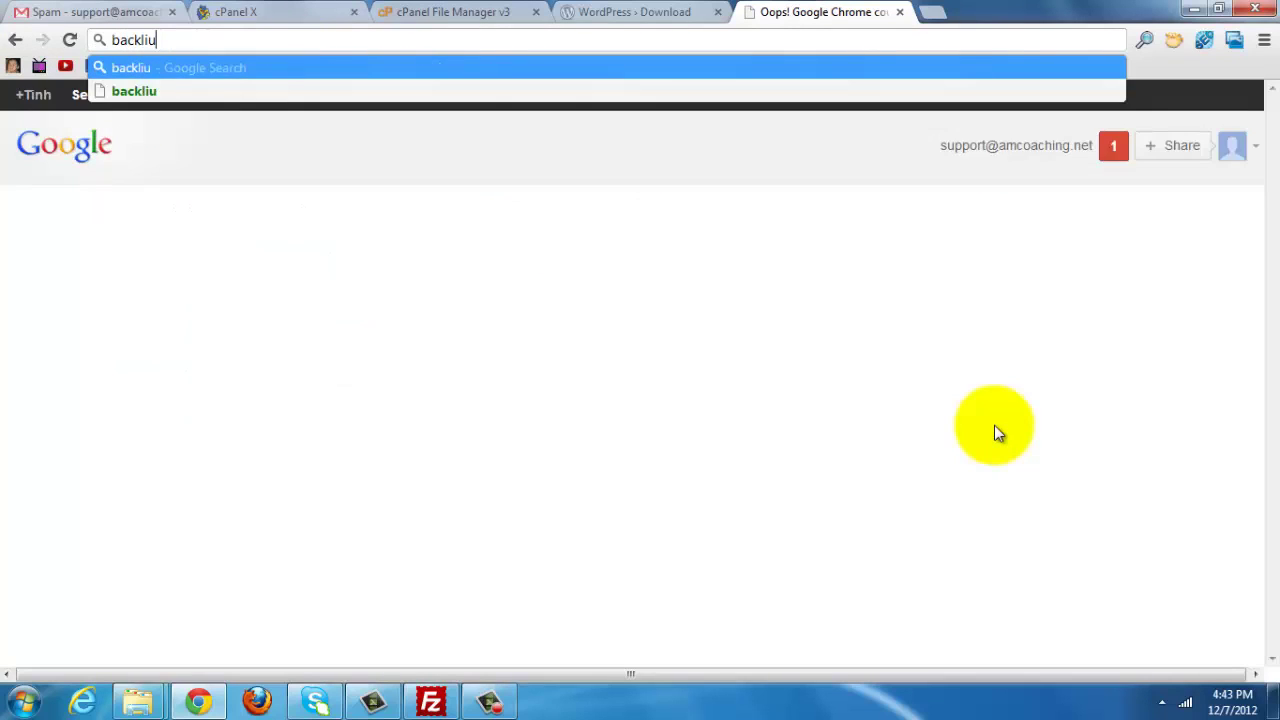
{"action": "key", "text": "BackSpace"}
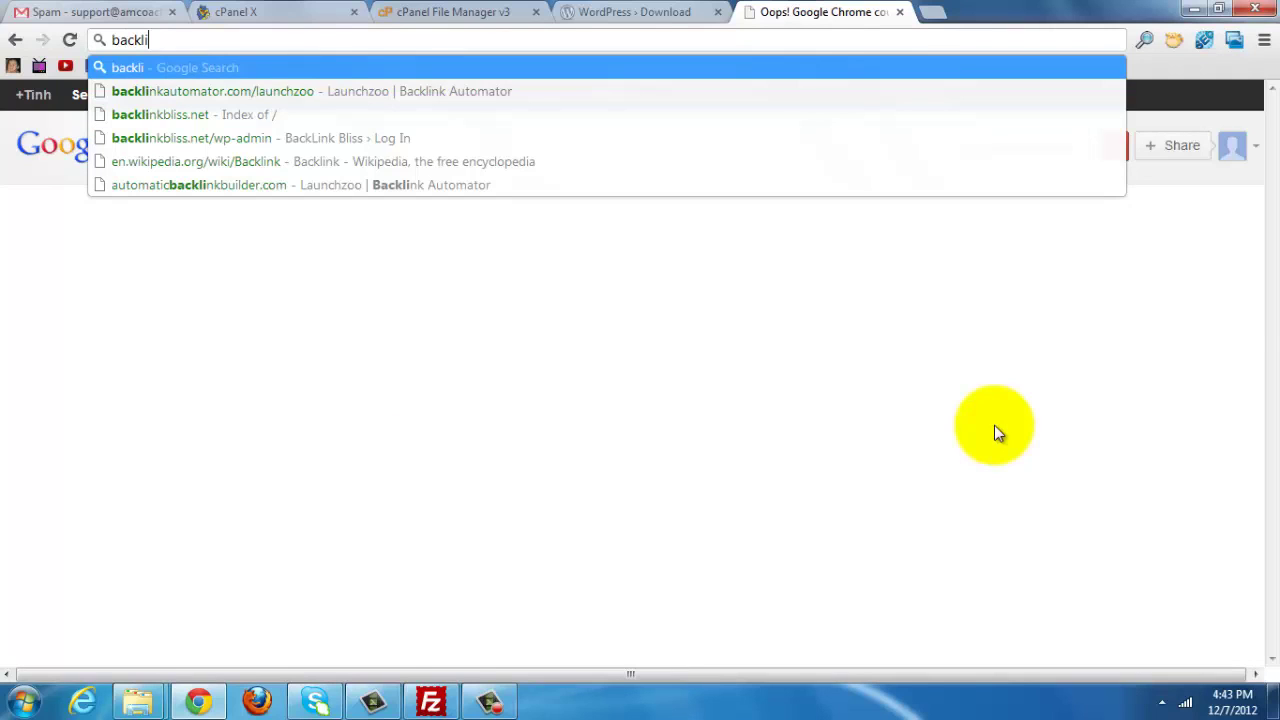
{"action": "type", "text": "nk"}
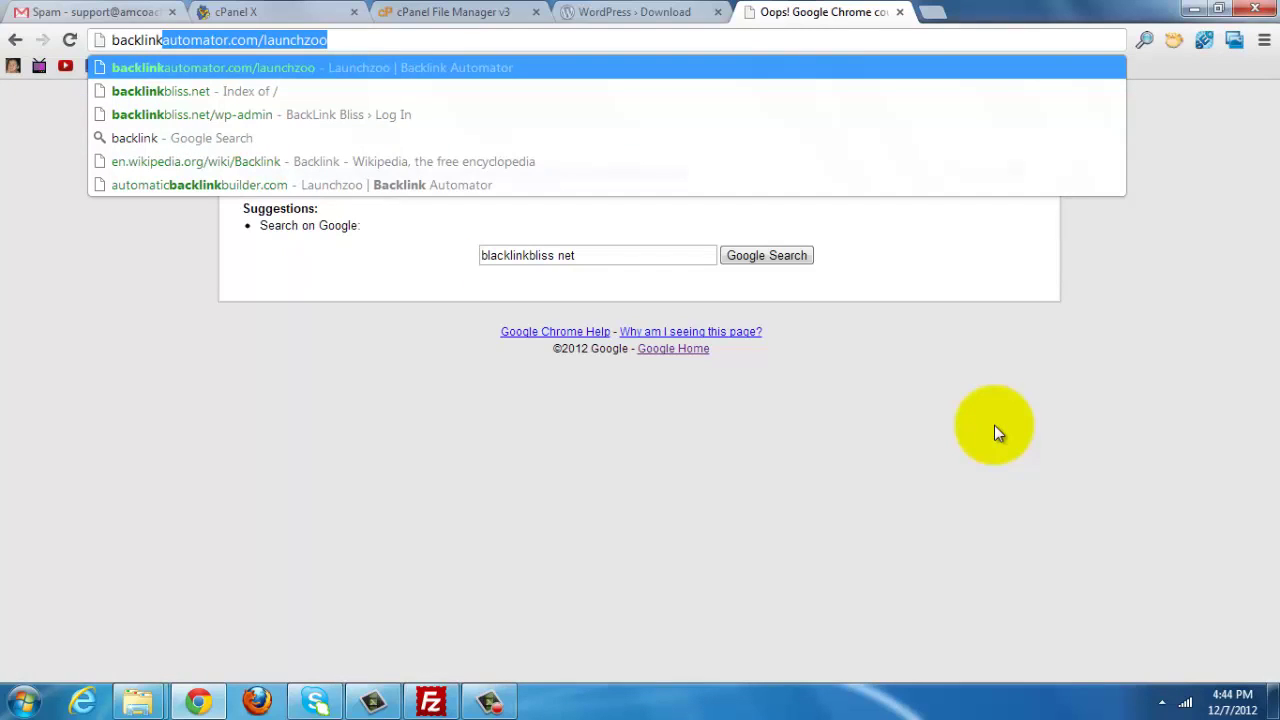
{"action": "type", "text": "bliss"}
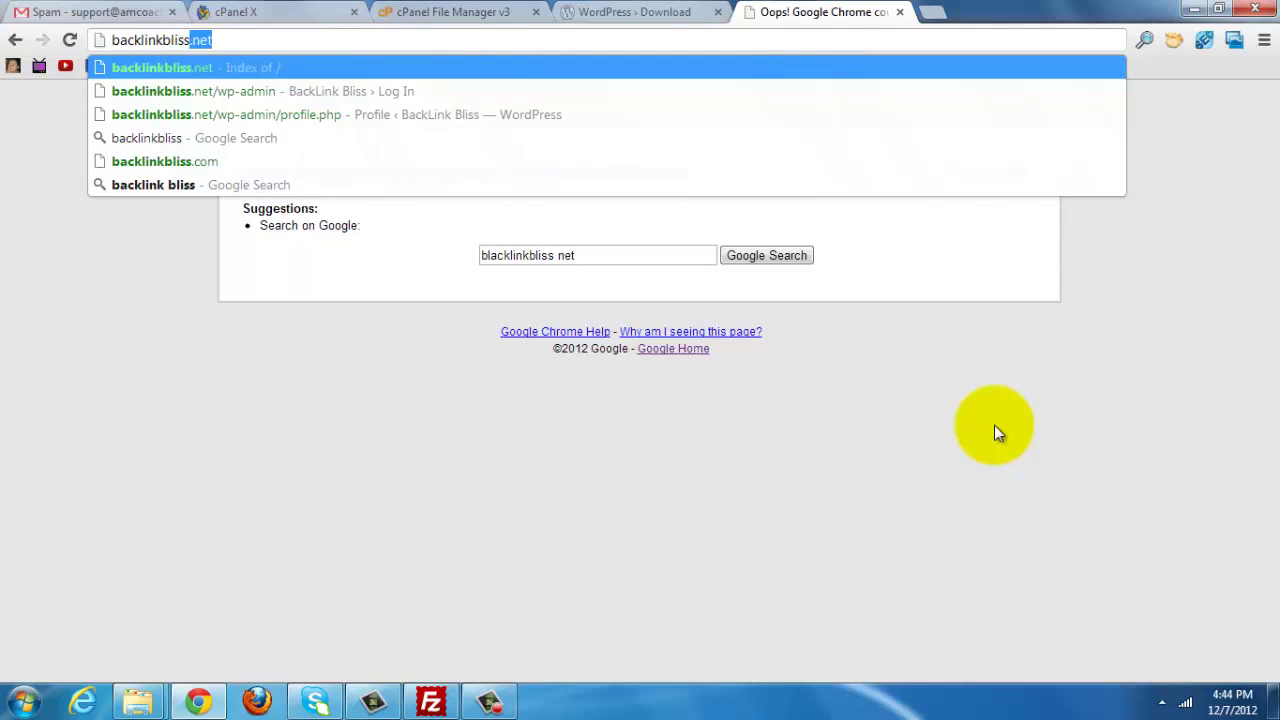
{"action": "key", "text": "Return"}
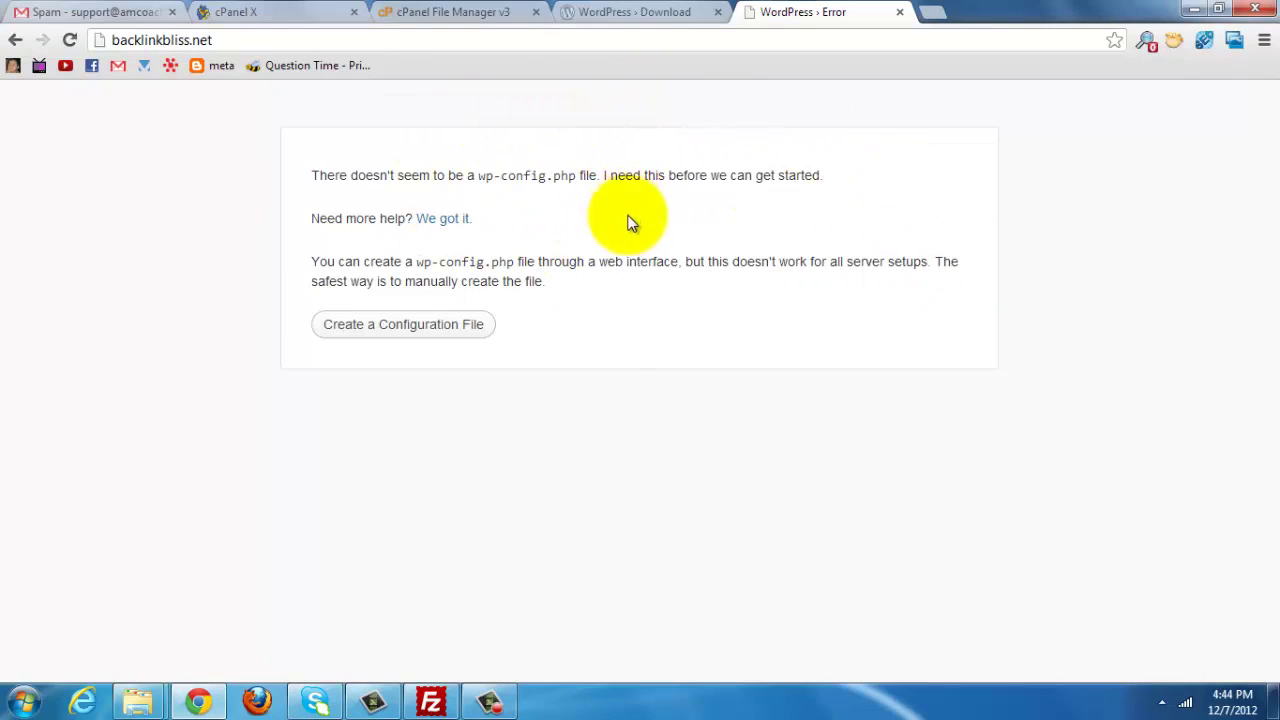
Start creating the configuration file and review the required database name, username, password, host and prefix
{"action": "left_click", "coordinate": [398, 331]}
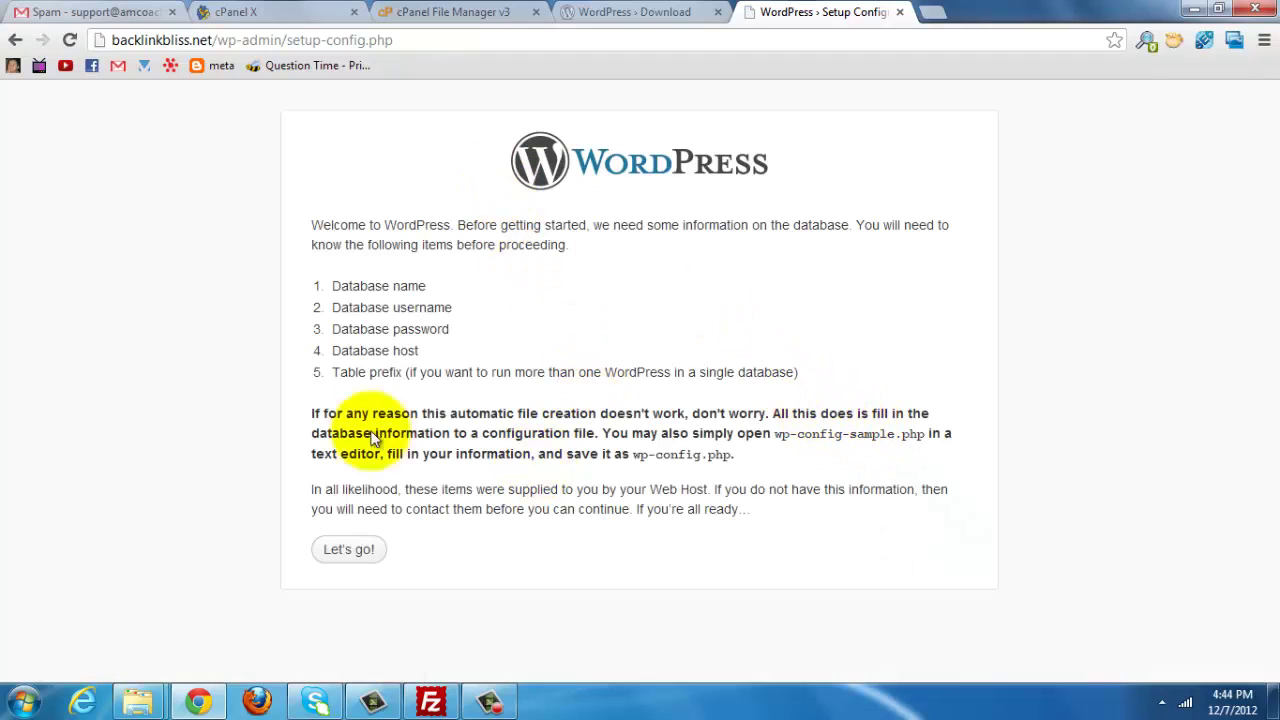
{"action": "left_click_drag", "start_coordinate": [331, 283], "coordinate": [905, 372]}
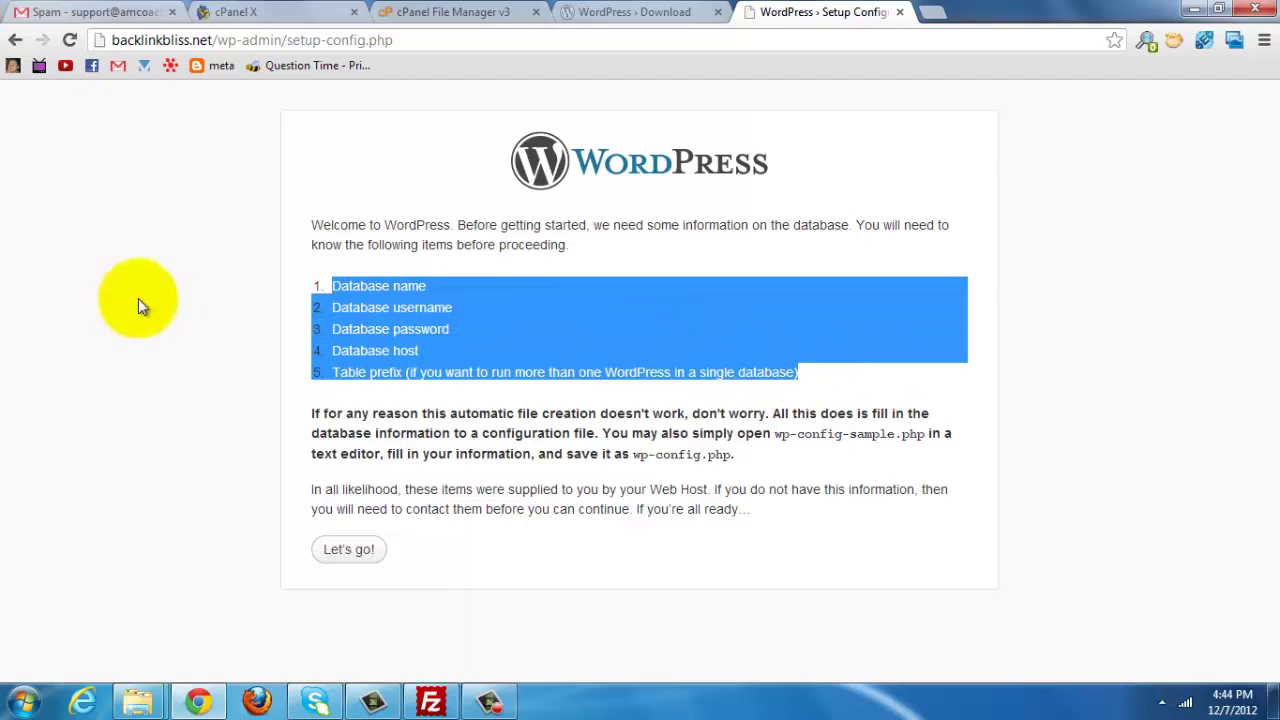
{"action": "left_click", "coordinate": [314, 298]}
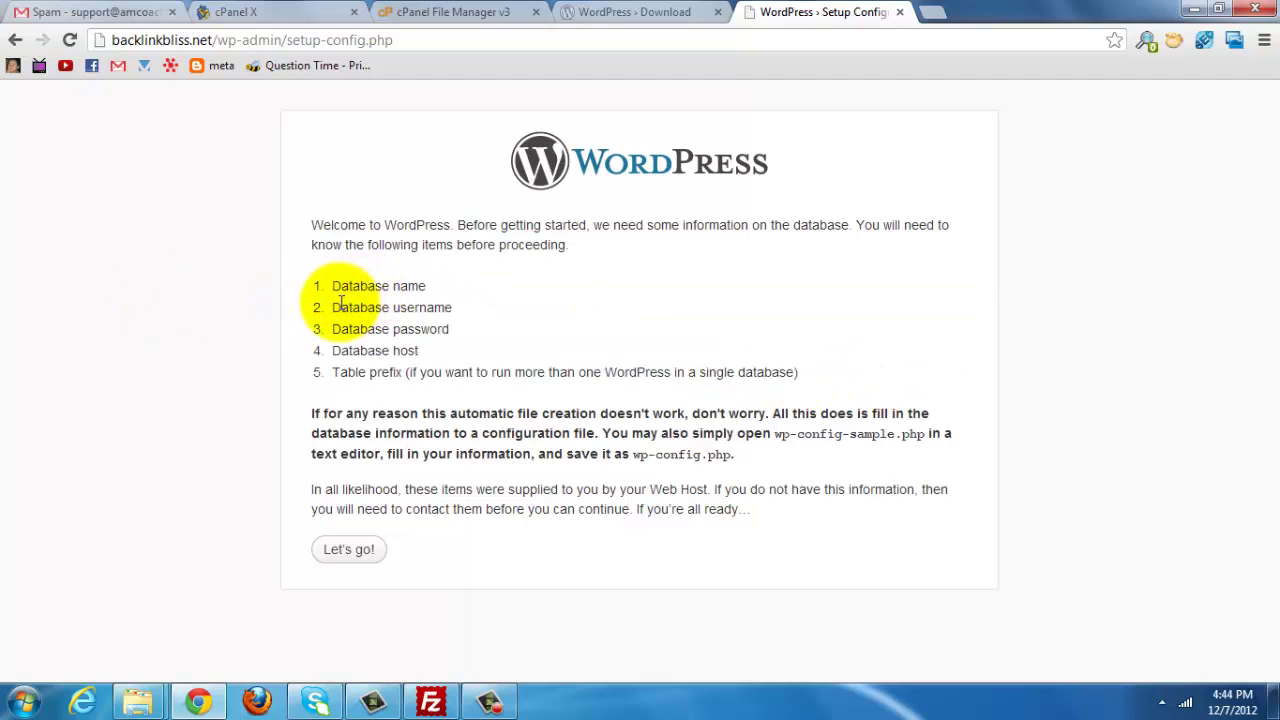
{"action": "left_click_drag", "start_coordinate": [328, 304], "coordinate": [521, 316]}
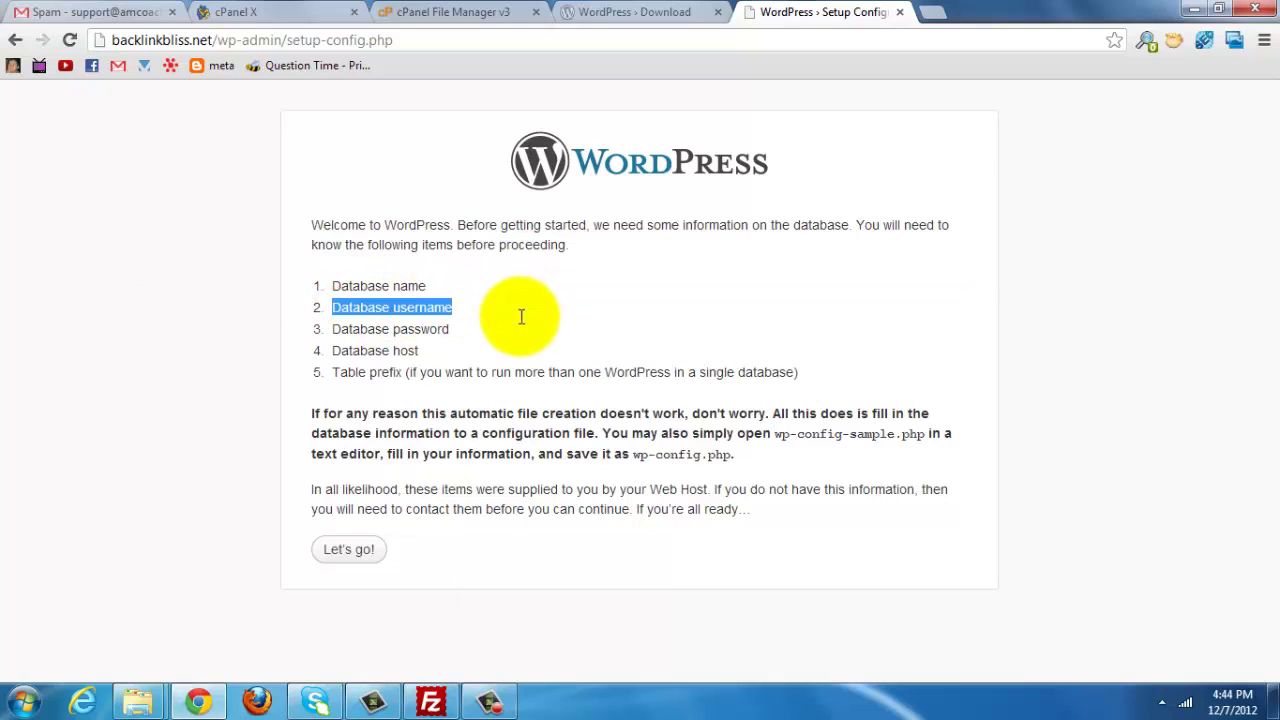
{"action": "left_click", "coordinate": [333, 330]}
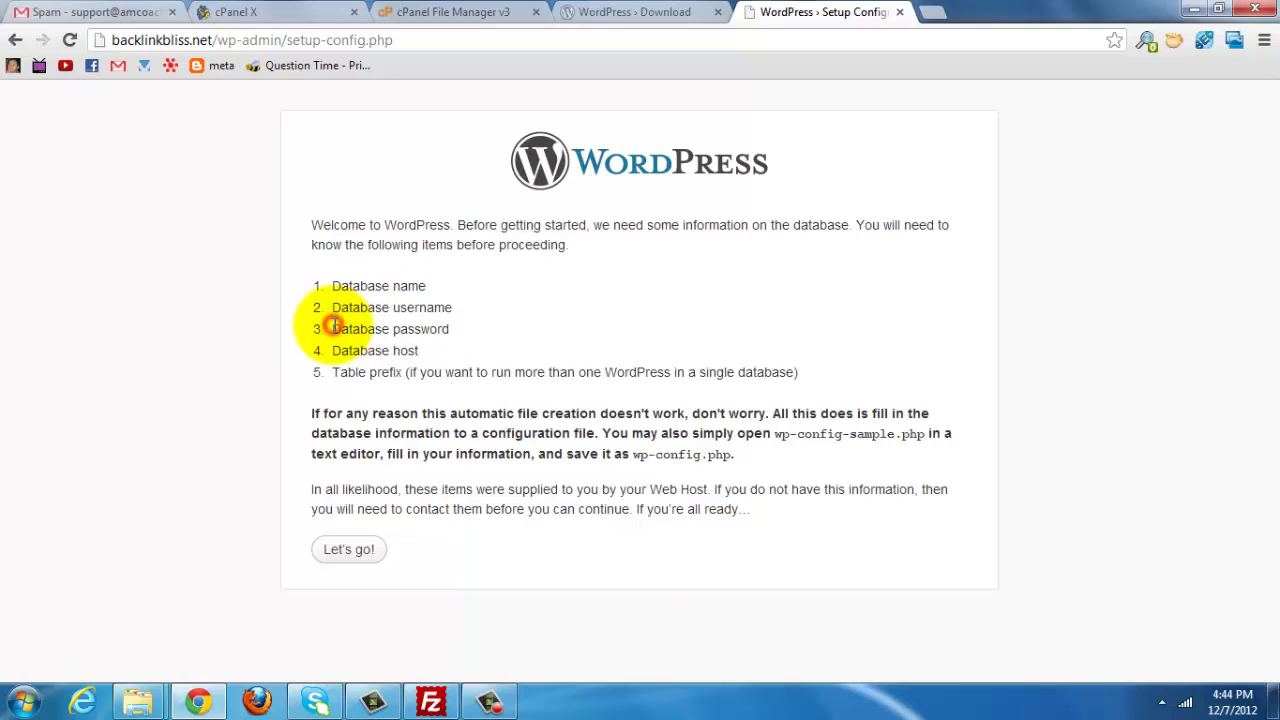
{"action": "left_click_drag", "start_coordinate": [334, 328], "coordinate": [496, 320]}
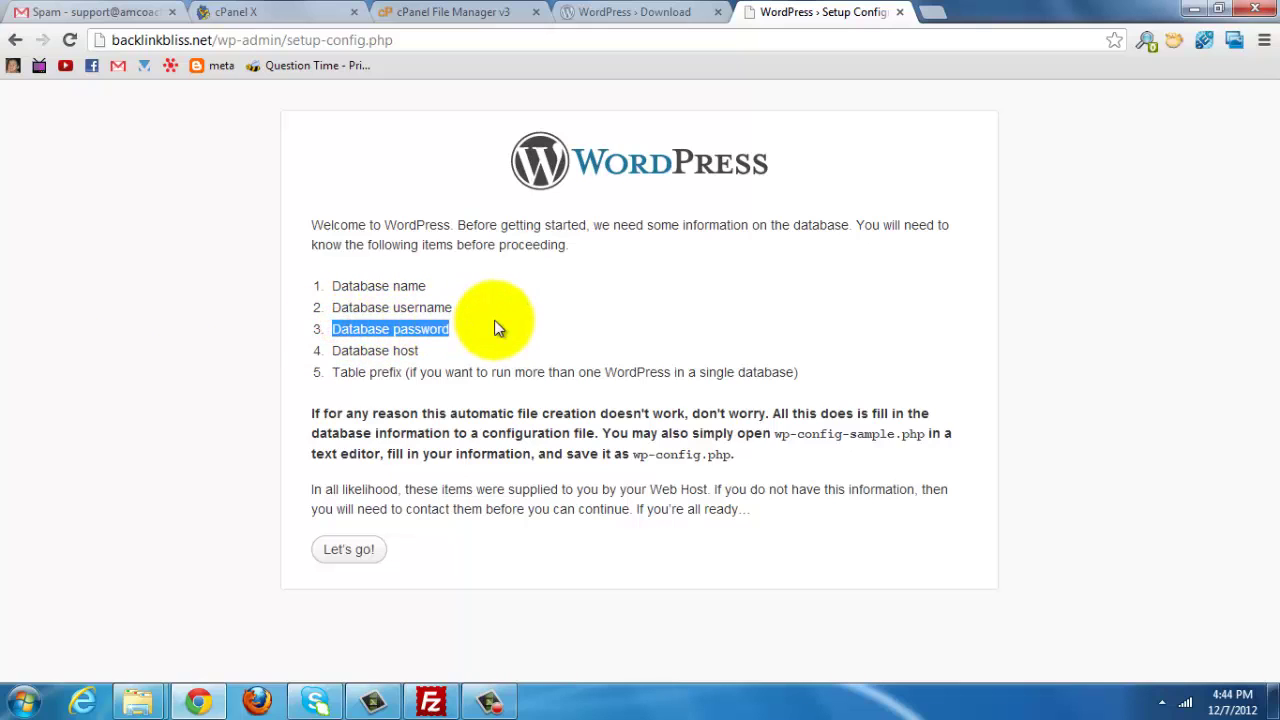
{"action": "left_click", "coordinate": [333, 351]}
{"action": "left_click_drag", "start_coordinate": [333, 351], "coordinate": [450, 355]}
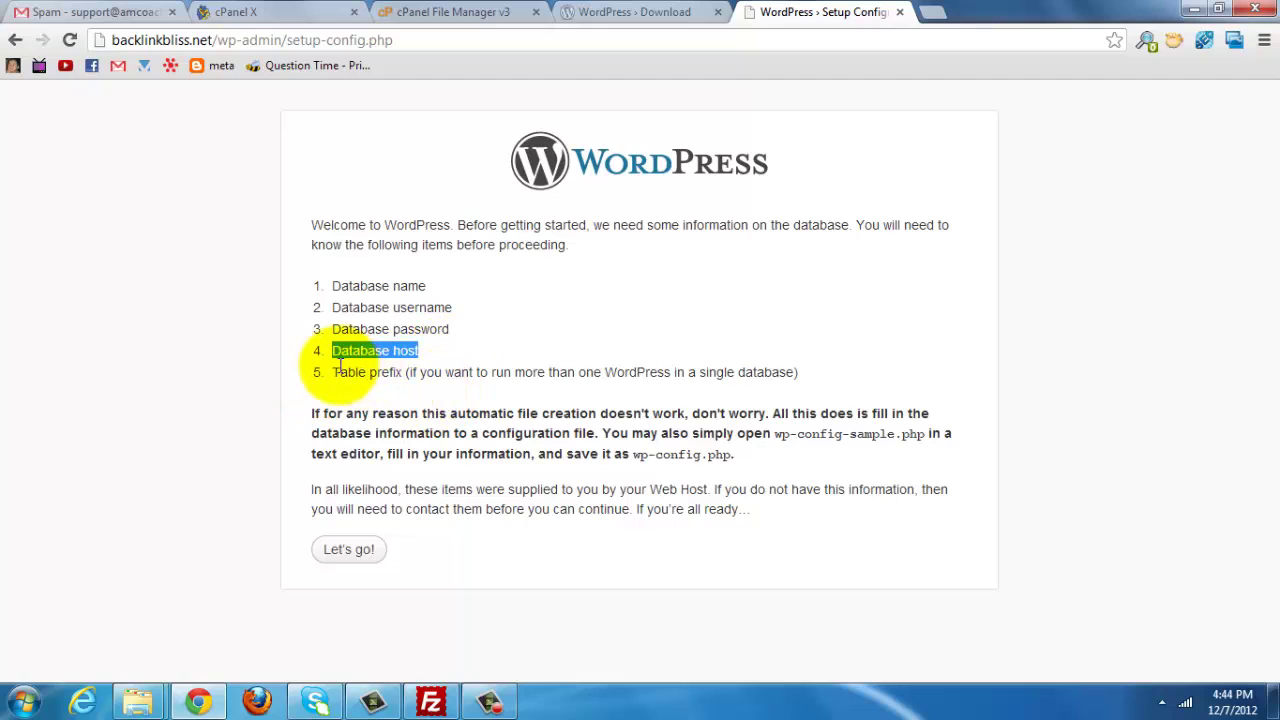
{"action": "left_click_drag", "start_coordinate": [334, 372], "coordinate": [412, 372]}
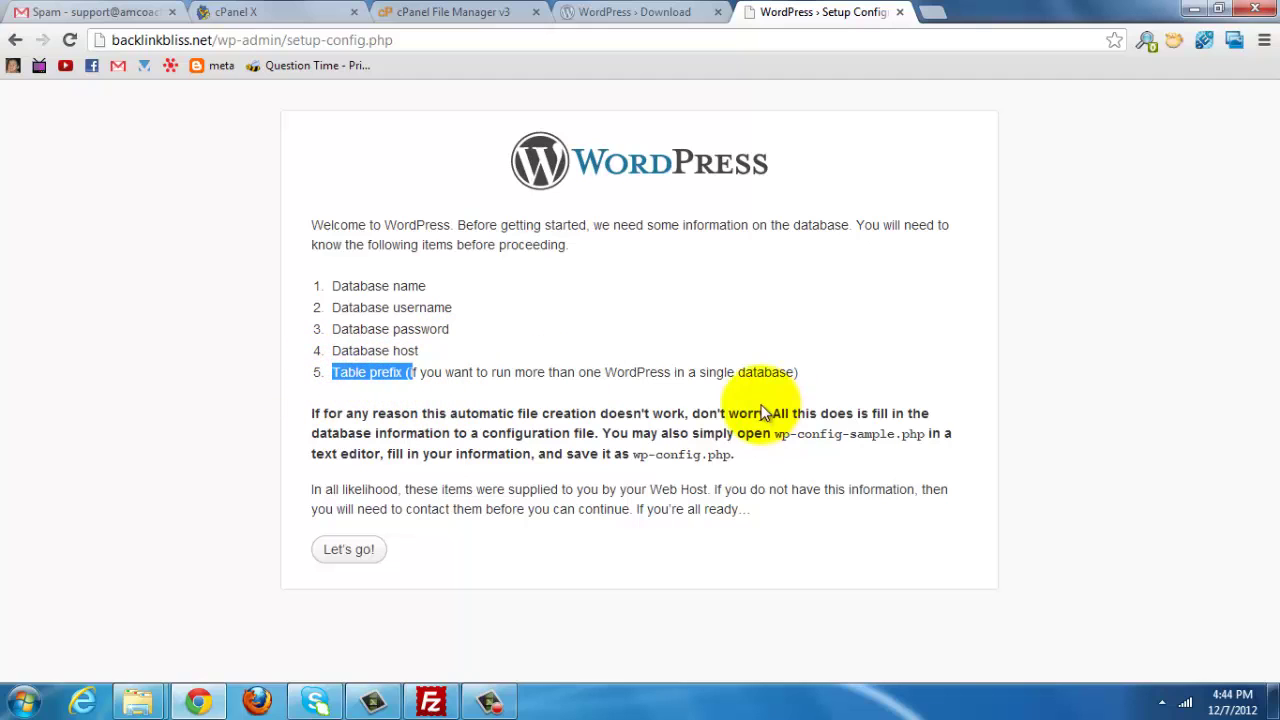
{"action": "left_click", "coordinate": [678, 369]}
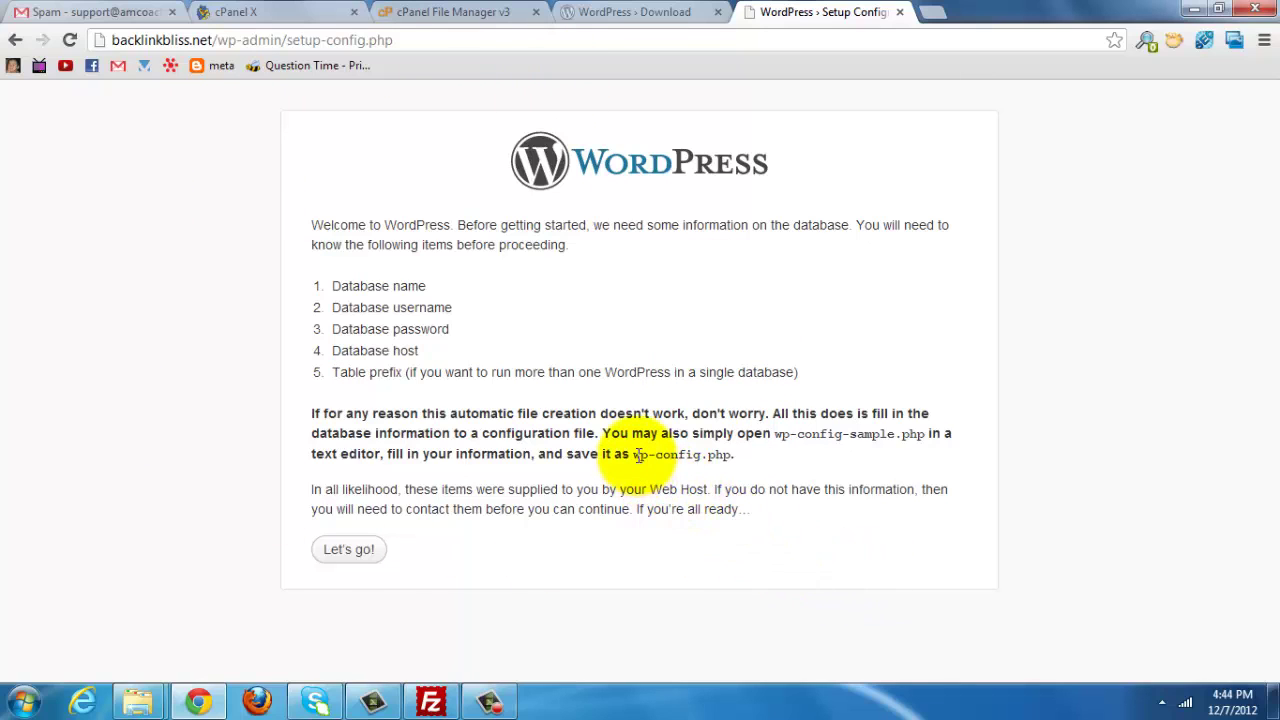
Note the wp-config.php and wp-config-sample.php file names and continue to the database form
{"action": "left_click_drag", "start_coordinate": [634, 456], "coordinate": [734, 456]}
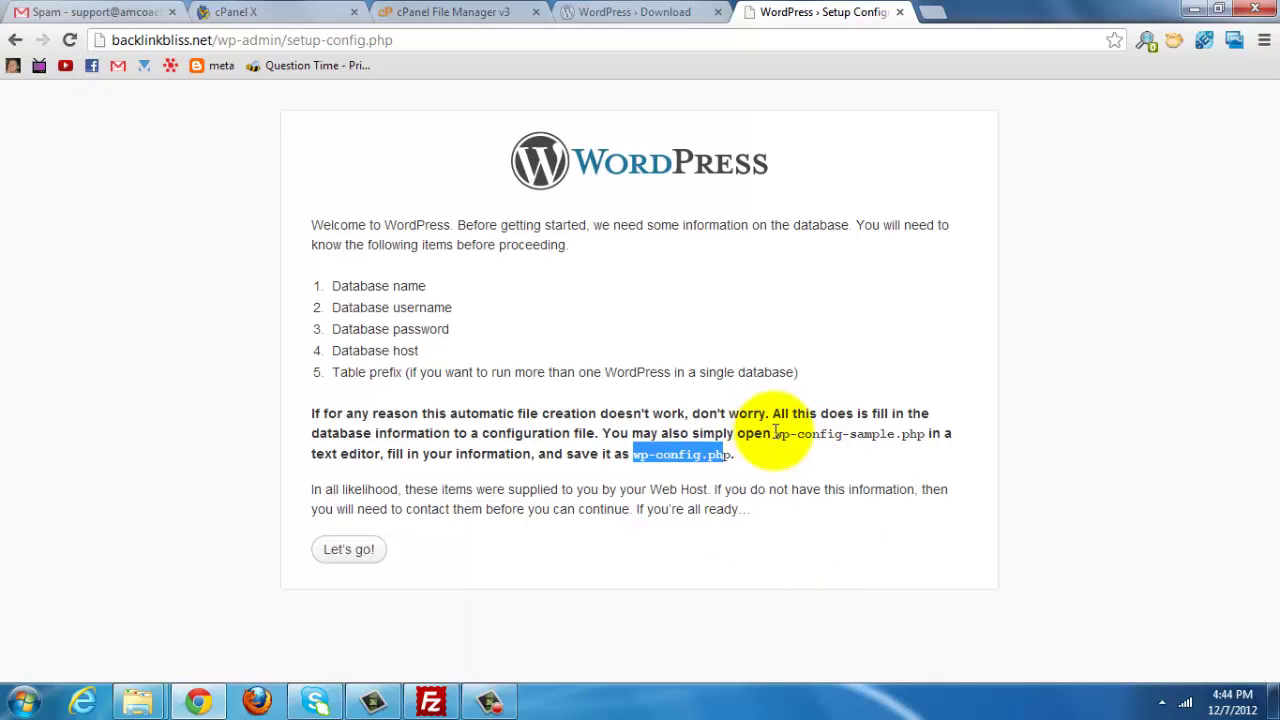
{"action": "left_click", "coordinate": [773, 432]}
{"action": "left_click_drag", "start_coordinate": [773, 432], "coordinate": [920, 432]}
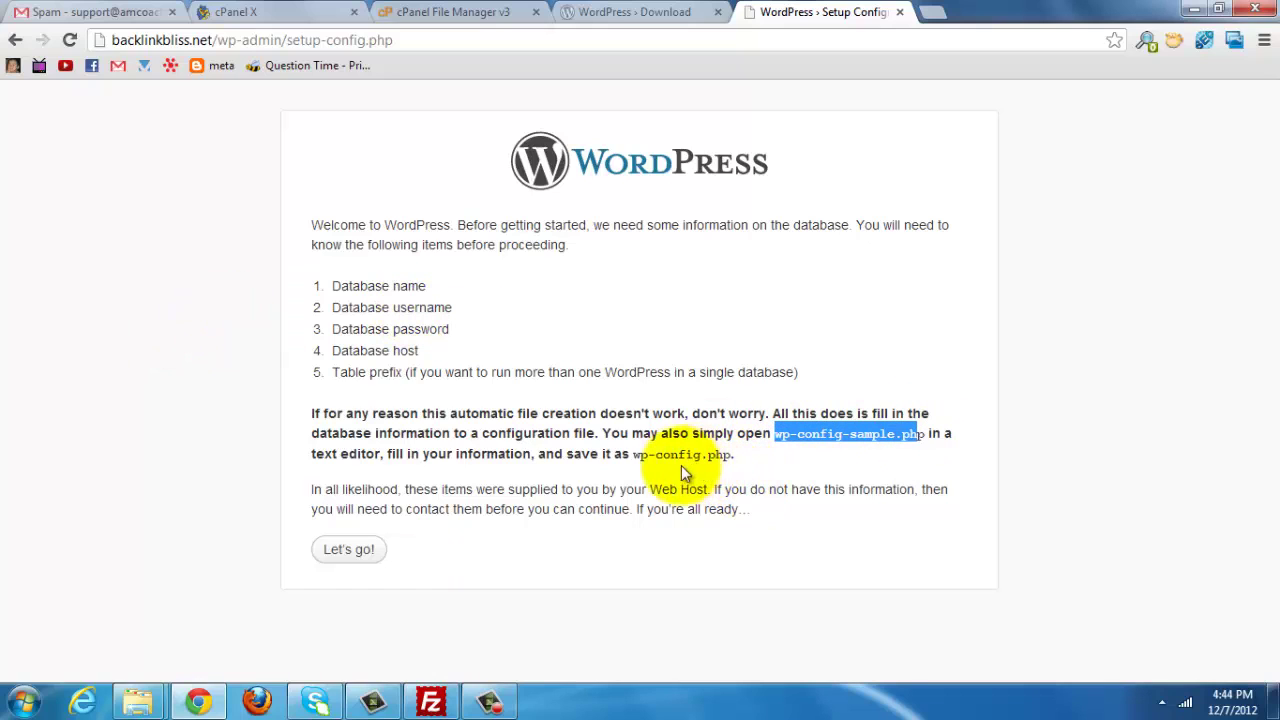
{"action": "left_click_drag", "start_coordinate": [631, 456], "coordinate": [727, 455]}
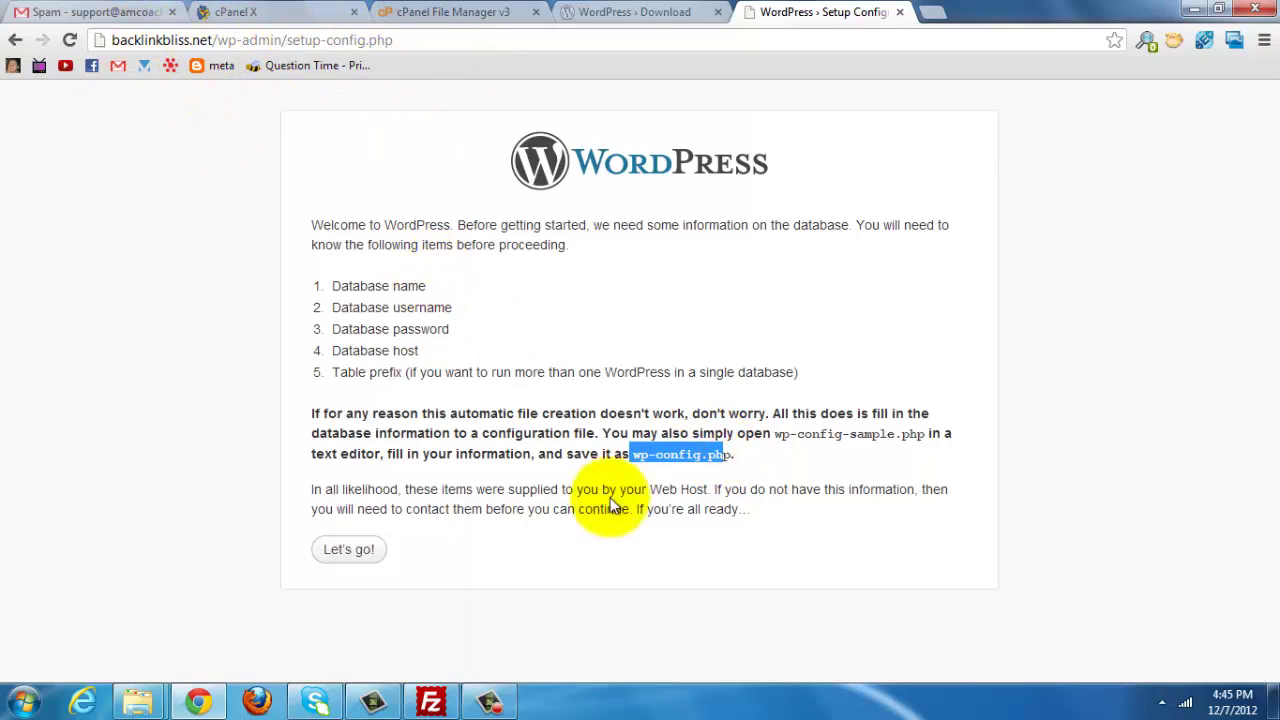
{"action": "left_click", "coordinate": [340, 549]}
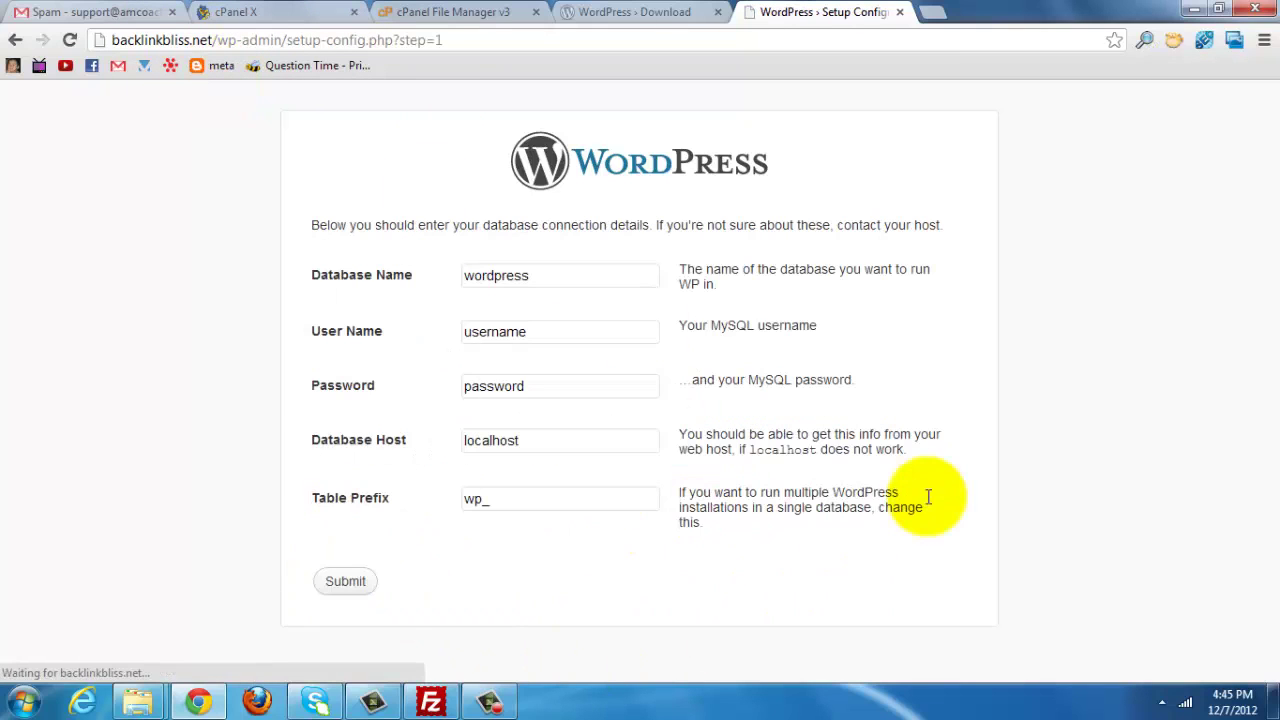
Copy the tvtinh_backlinkbliss database name from cPanel into the Database Name field
{"action": "left_click", "coordinate": [585, 274]}
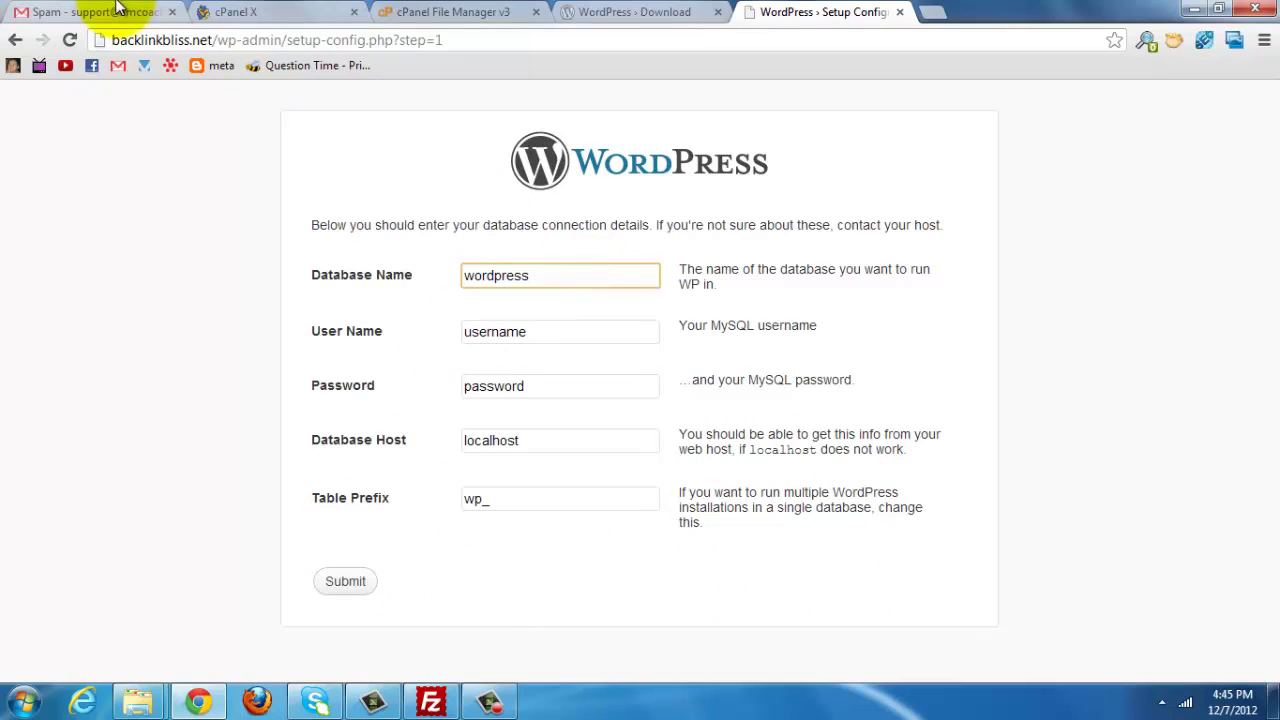
{"action": "left_click", "coordinate": [290, 12]}
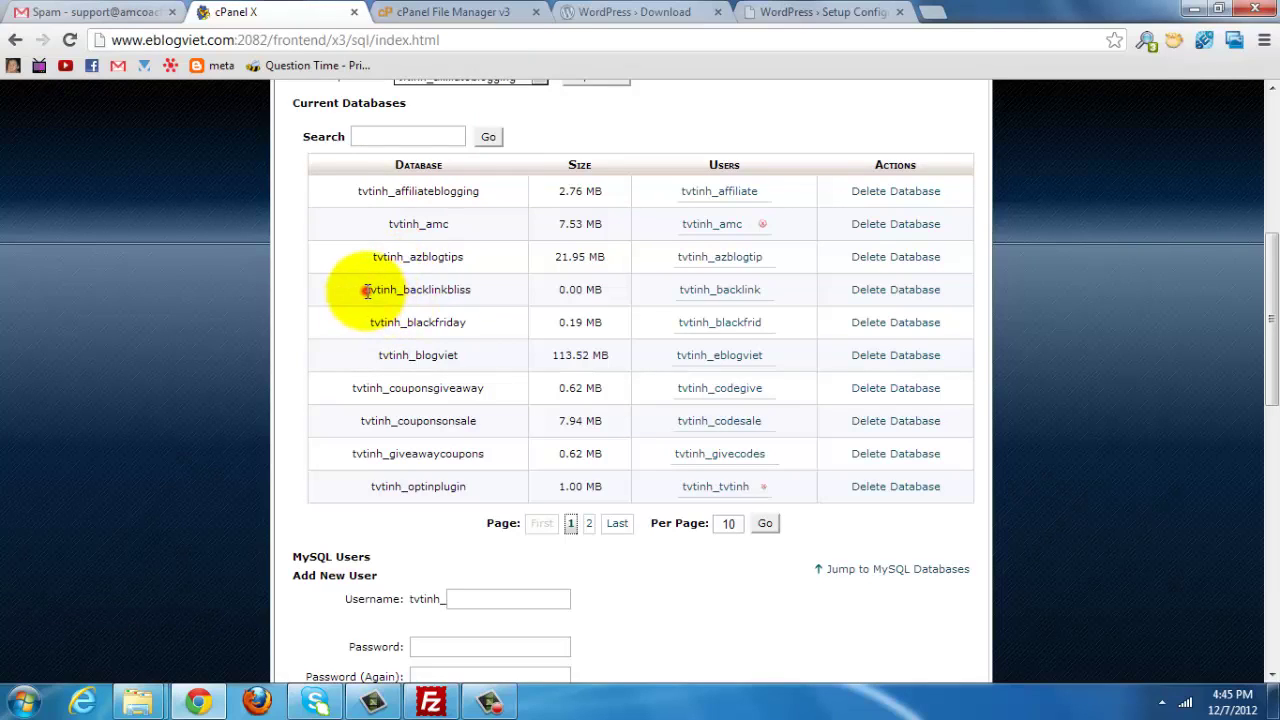
{"action": "left_click_drag", "start_coordinate": [366, 290], "coordinate": [486, 288]}
{"action": "right_click", "coordinate": [420, 290]}
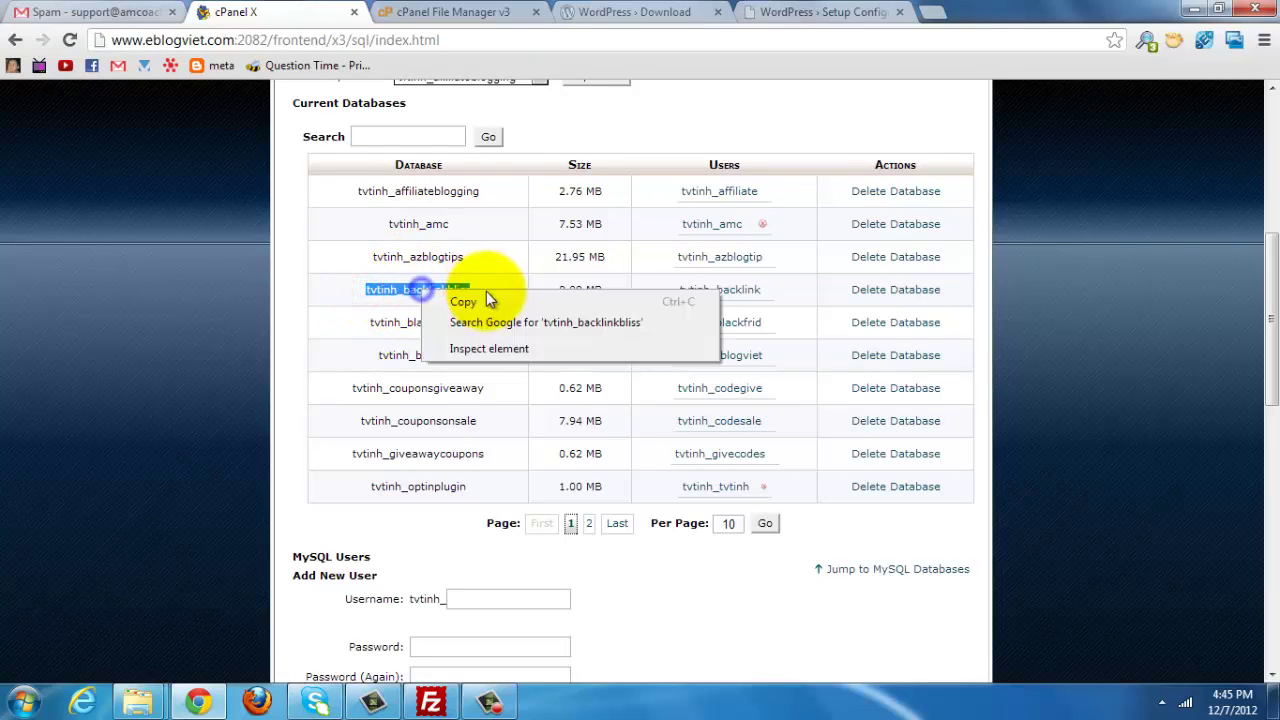
{"action": "left_click", "coordinate": [472, 301]}
{"action": "left_click", "coordinate": [840, 12]}
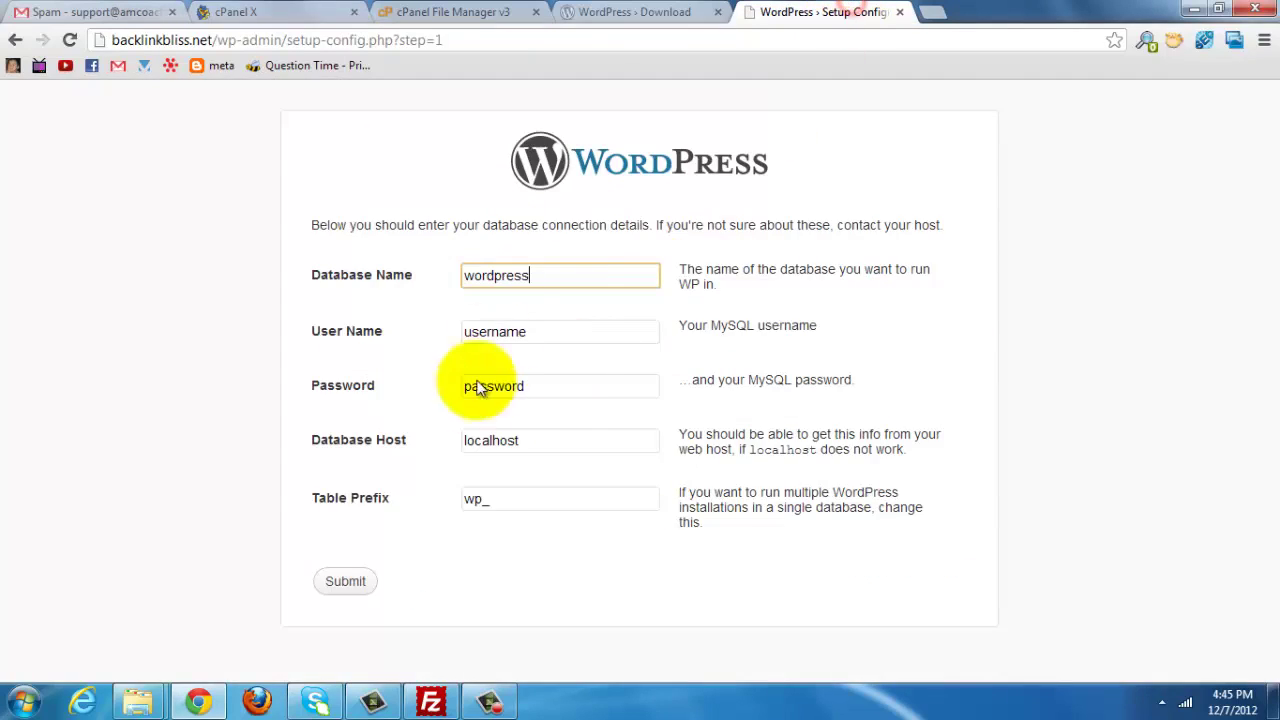
{"action": "left_click_drag", "start_coordinate": [548, 276], "coordinate": [398, 278]}
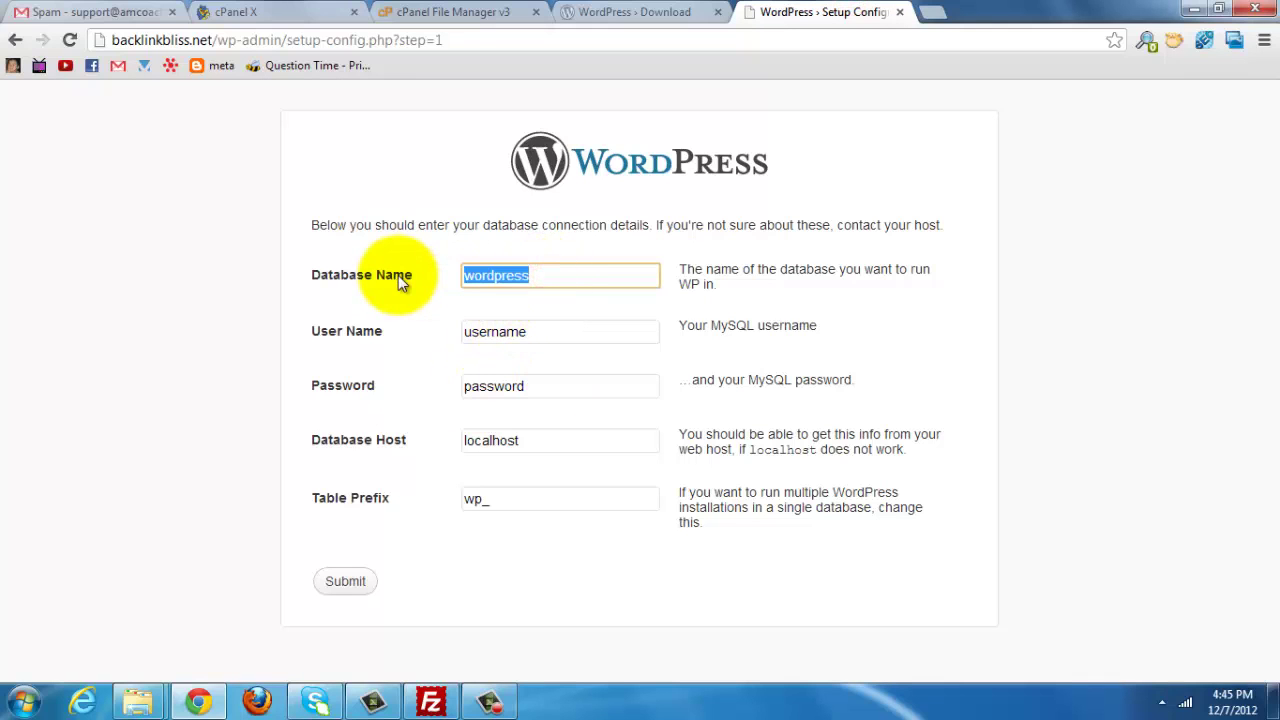
{"action": "key", "text": "ctrl+v"}
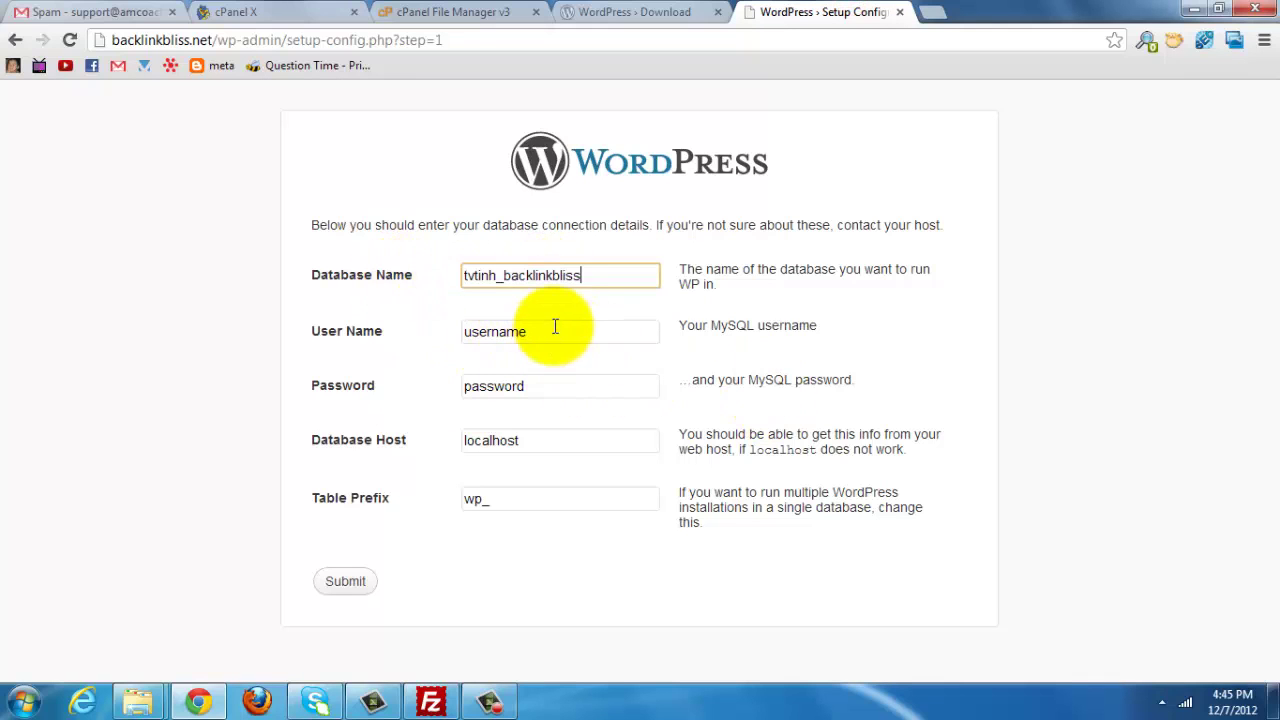
Copy the tvtinh_backlink user name from cPanel into the User Name field
{"action": "left_click", "coordinate": [555, 327]}
{"action": "left_click", "coordinate": [245, 12]}
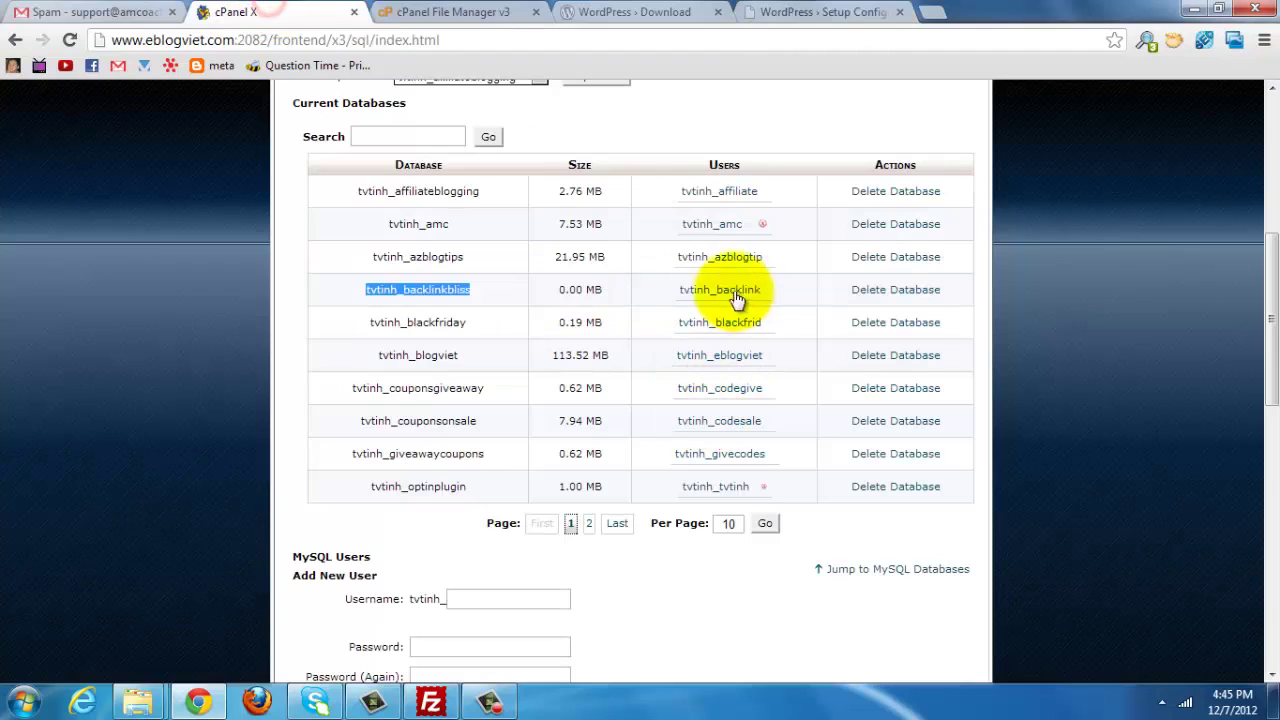
{"action": "left_click_drag", "start_coordinate": [676, 290], "coordinate": [772, 289]}
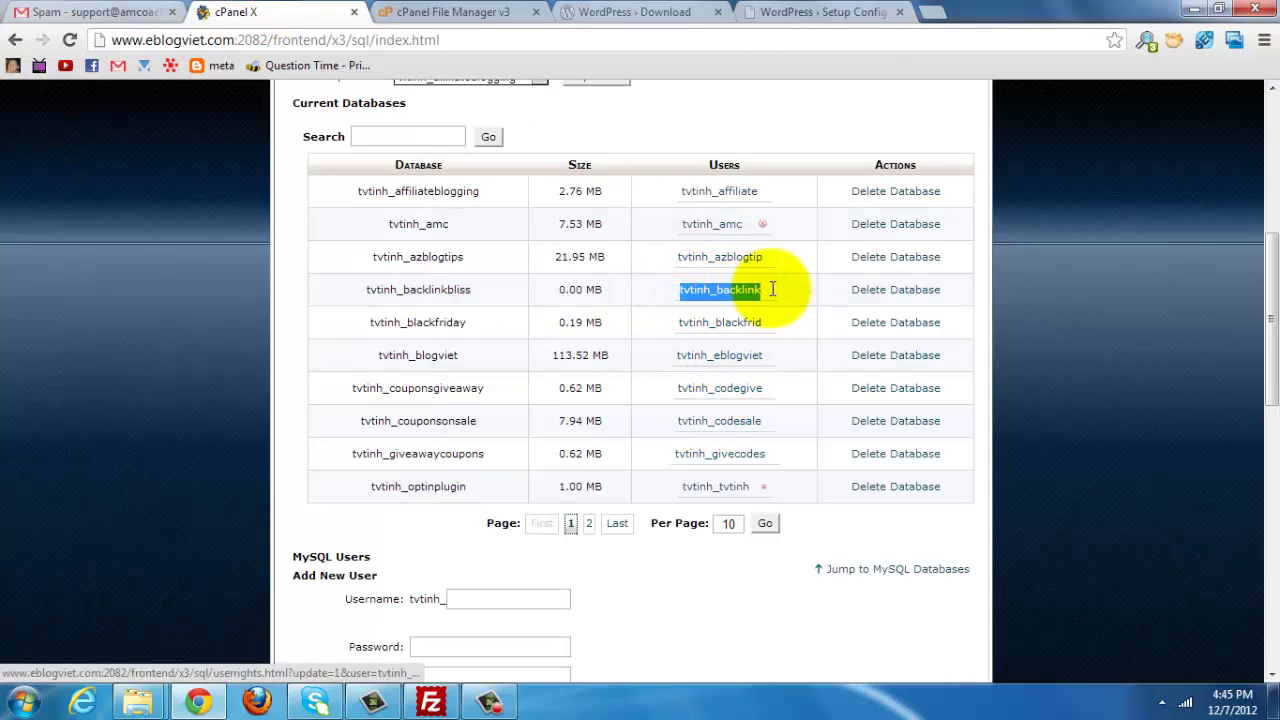
{"action": "right_click", "coordinate": [737, 289]}
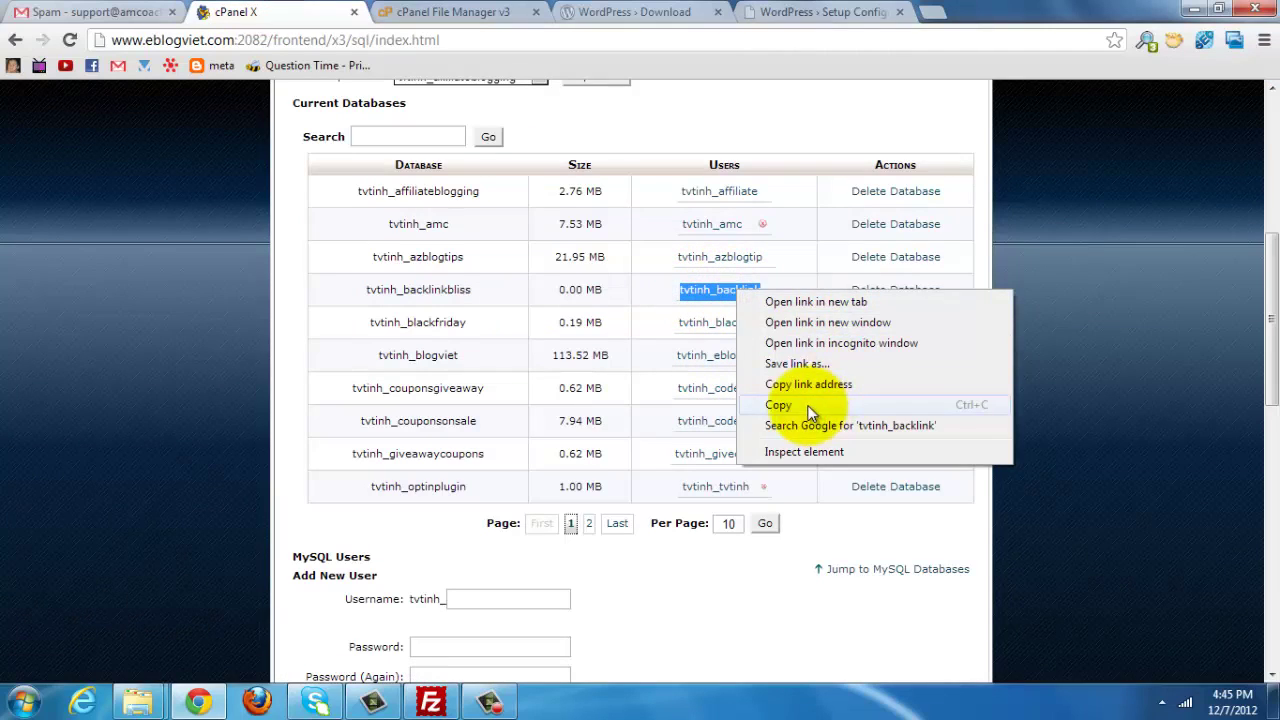
{"action": "left_click", "coordinate": [778, 405]}
{"action": "left_click", "coordinate": [830, 12]}
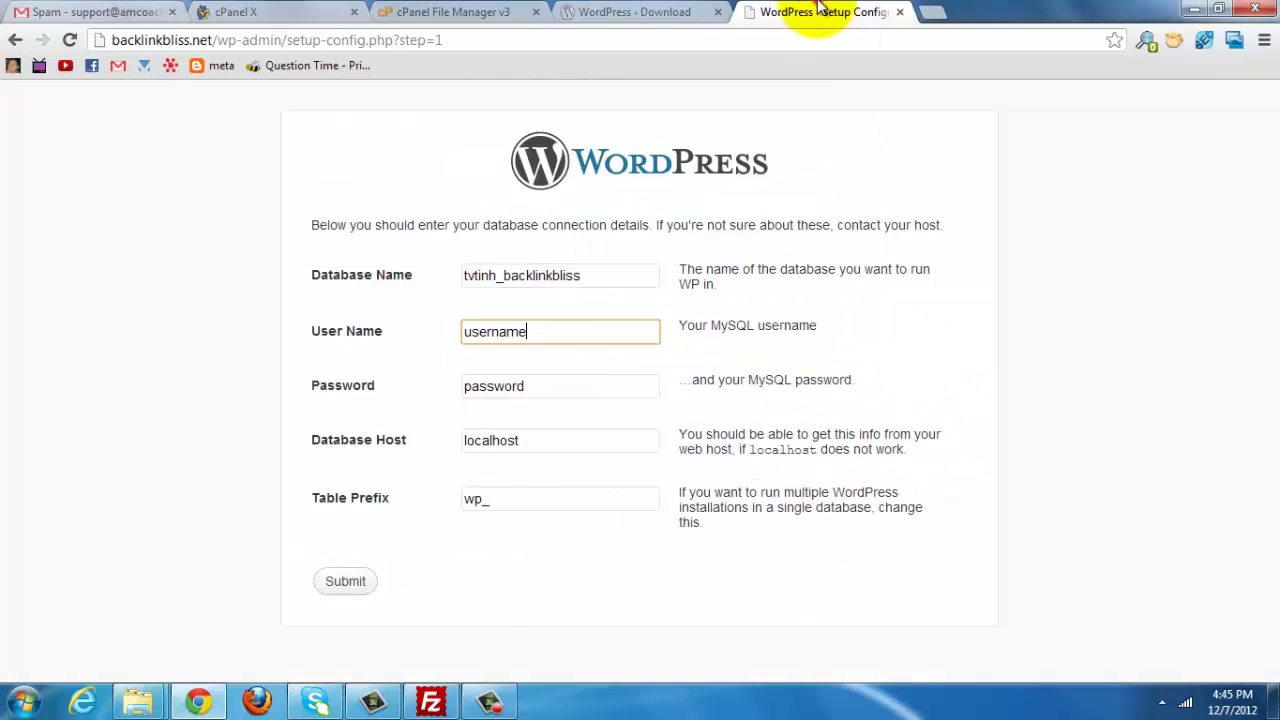
{"action": "double_click", "coordinate": [575, 341]}
{"action": "key", "text": "ctrl+v"}
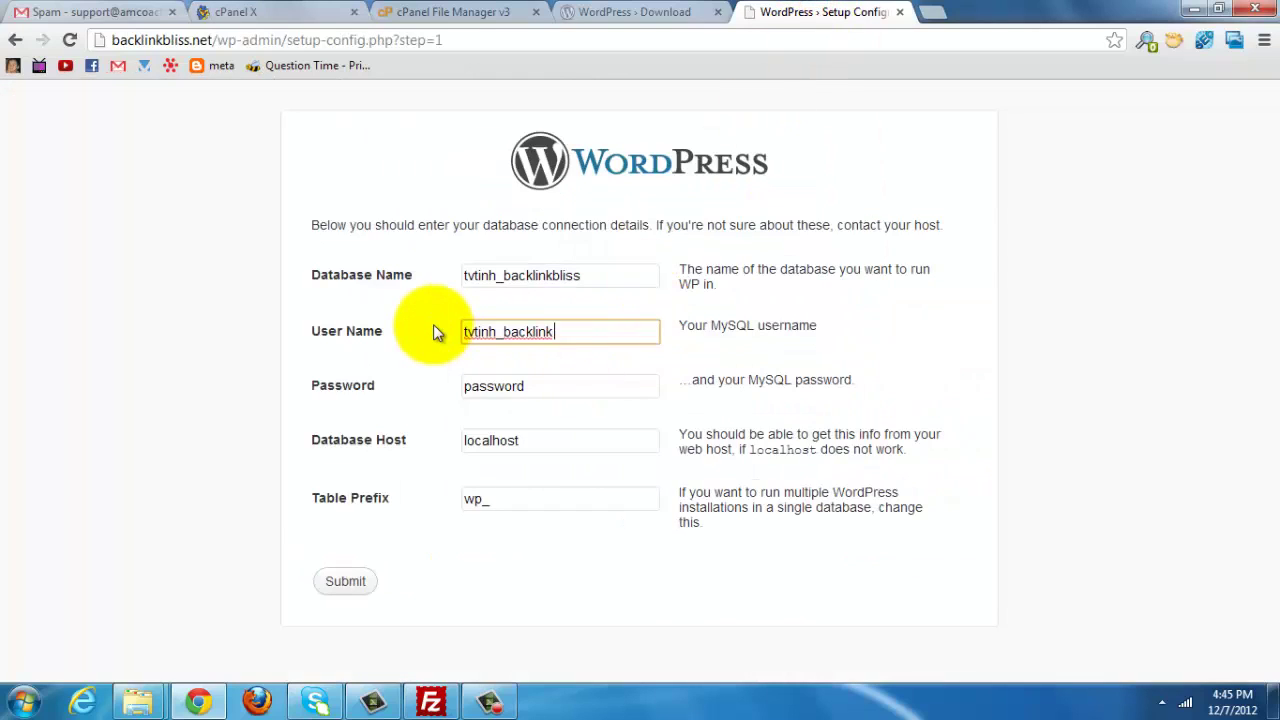
Enter the MySQL password, keep localhost host and wp_ prefix, and submit the form
{"action": "double_click", "coordinate": [560, 385]}
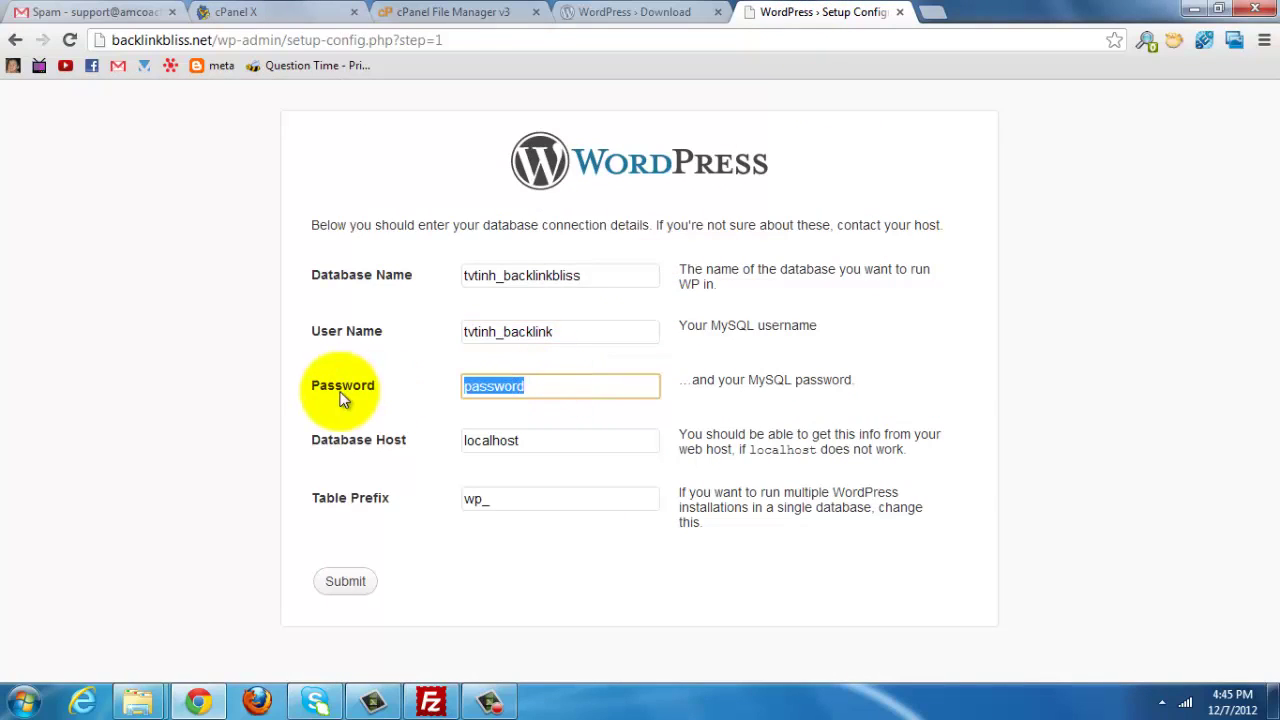
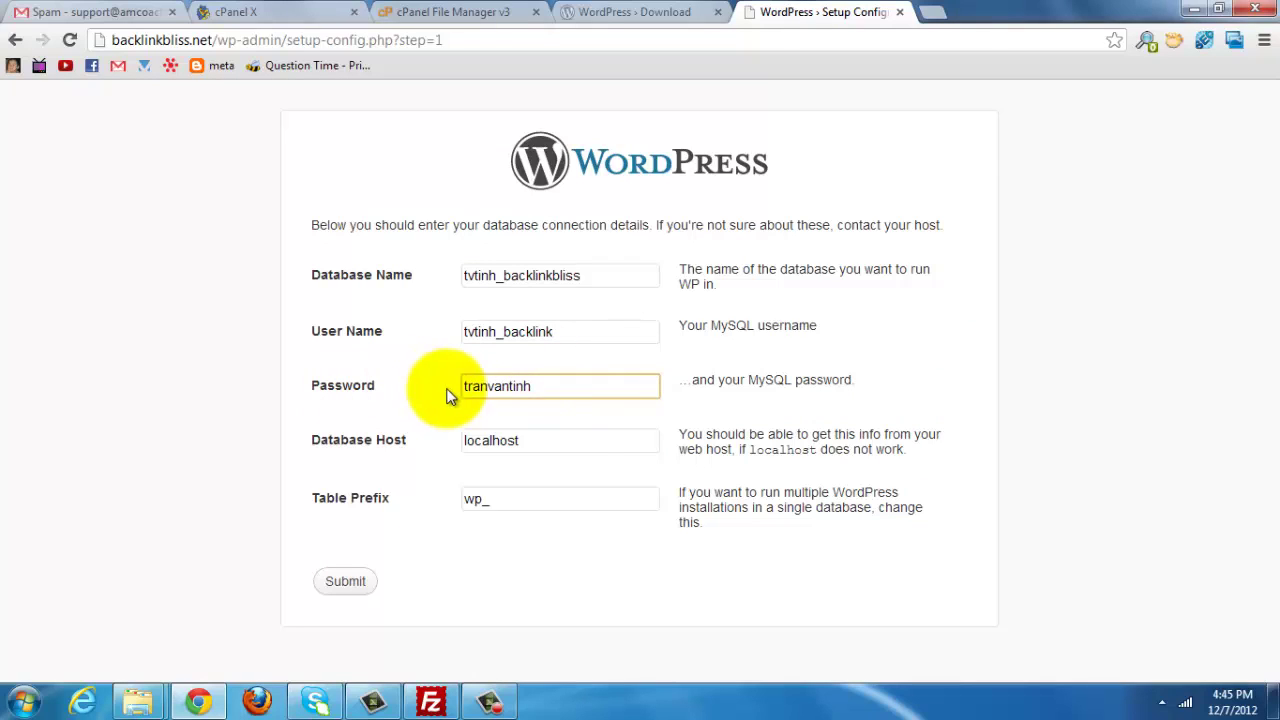
{"action": "left_click_drag", "start_coordinate": [569, 446], "coordinate": [437, 437]}
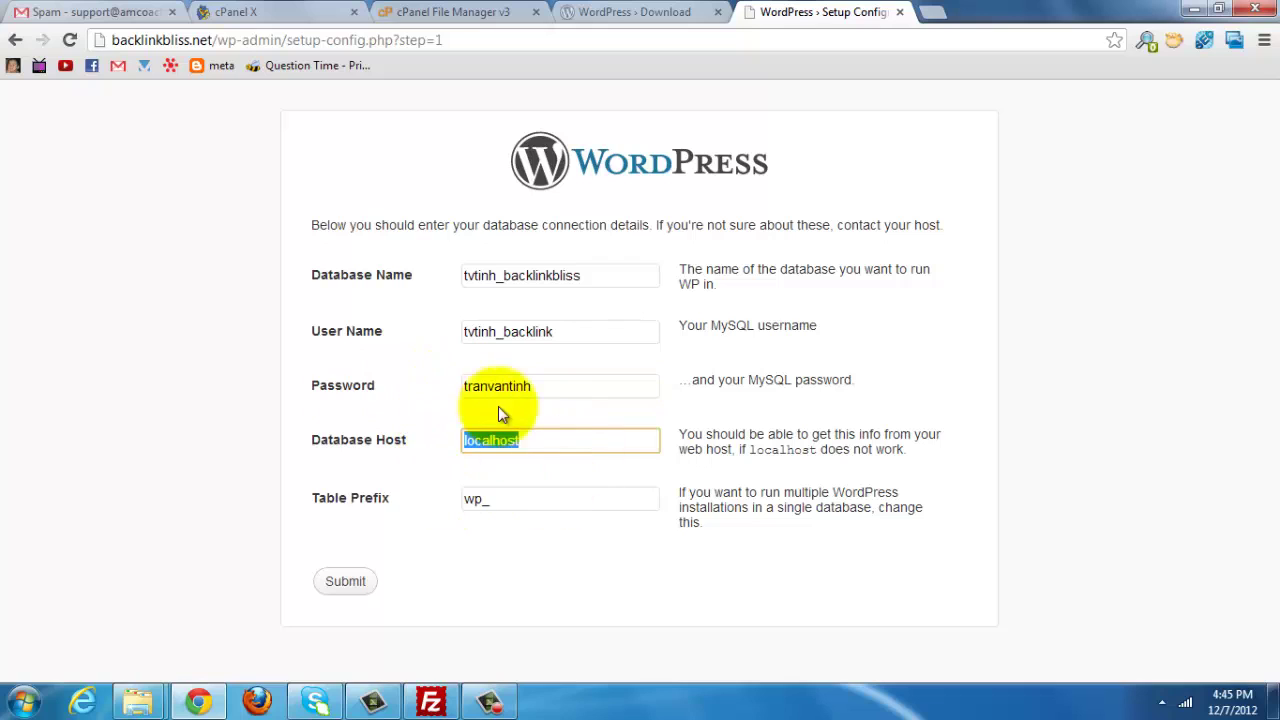
{"action": "left_click", "coordinate": [545, 444]}
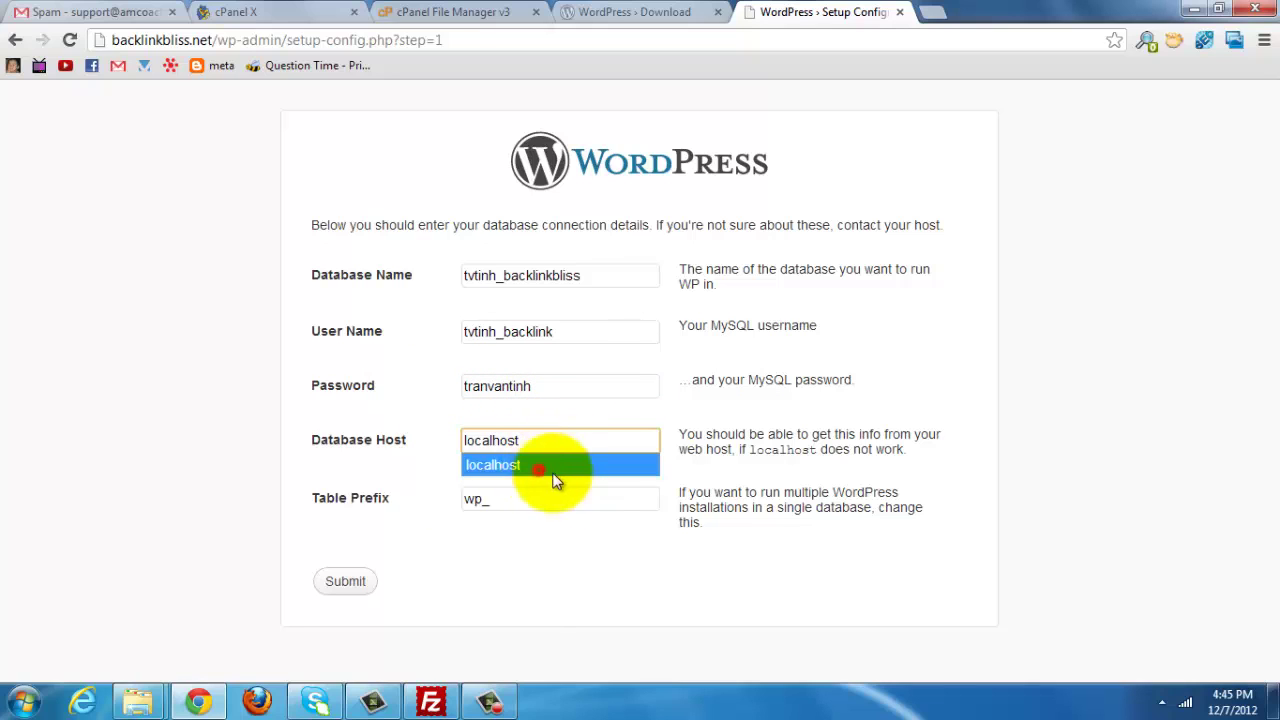
{"action": "left_click", "coordinate": [552, 474]}
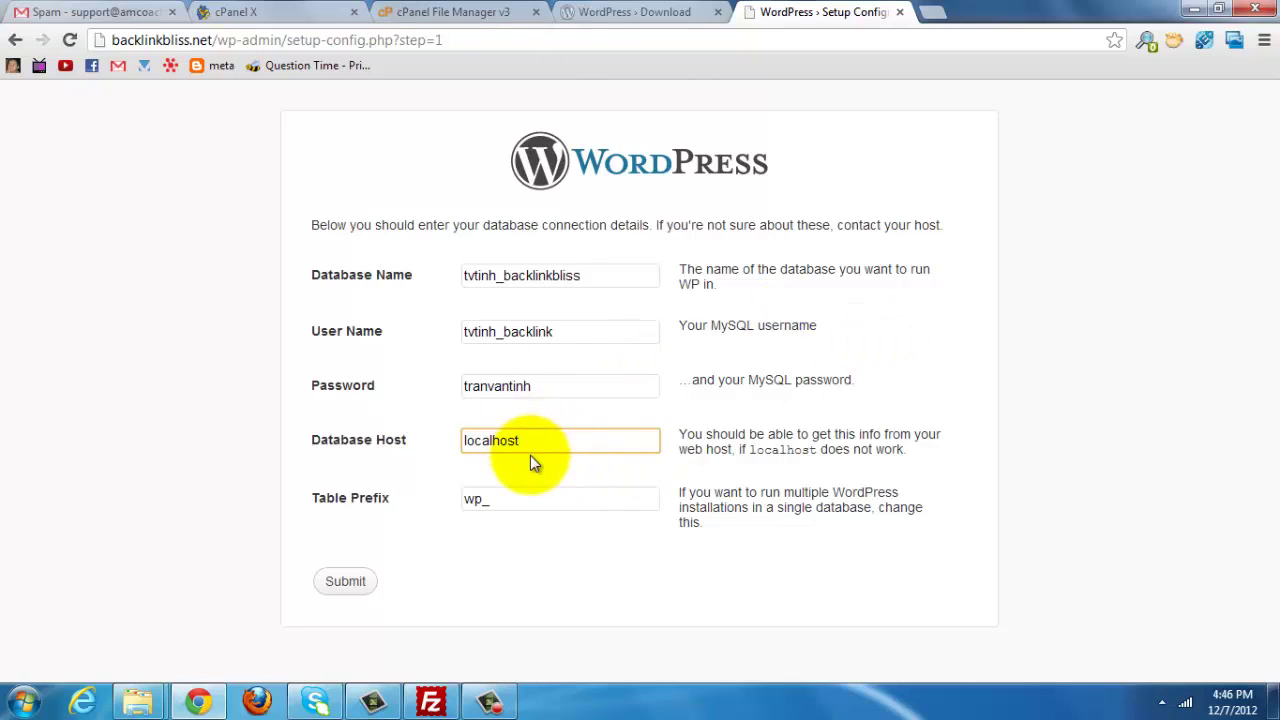
{"action": "left_click", "coordinate": [507, 500]}
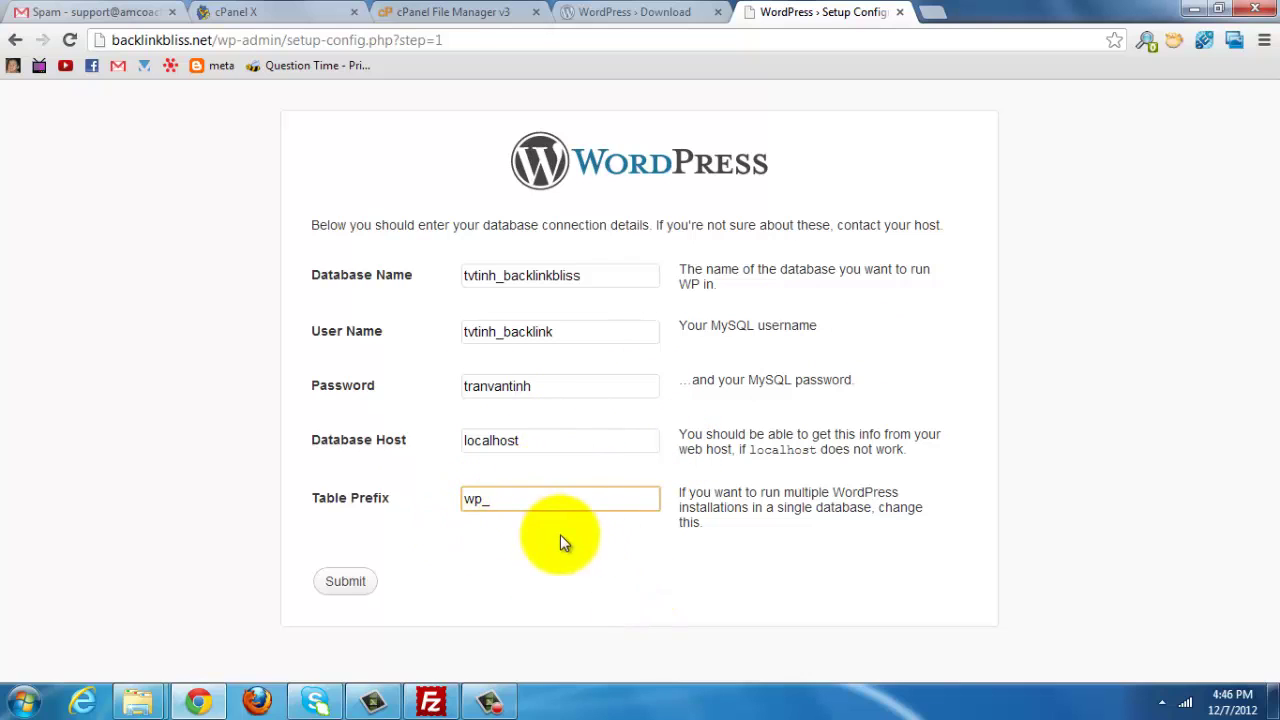
{"action": "left_click", "coordinate": [694, 576]}
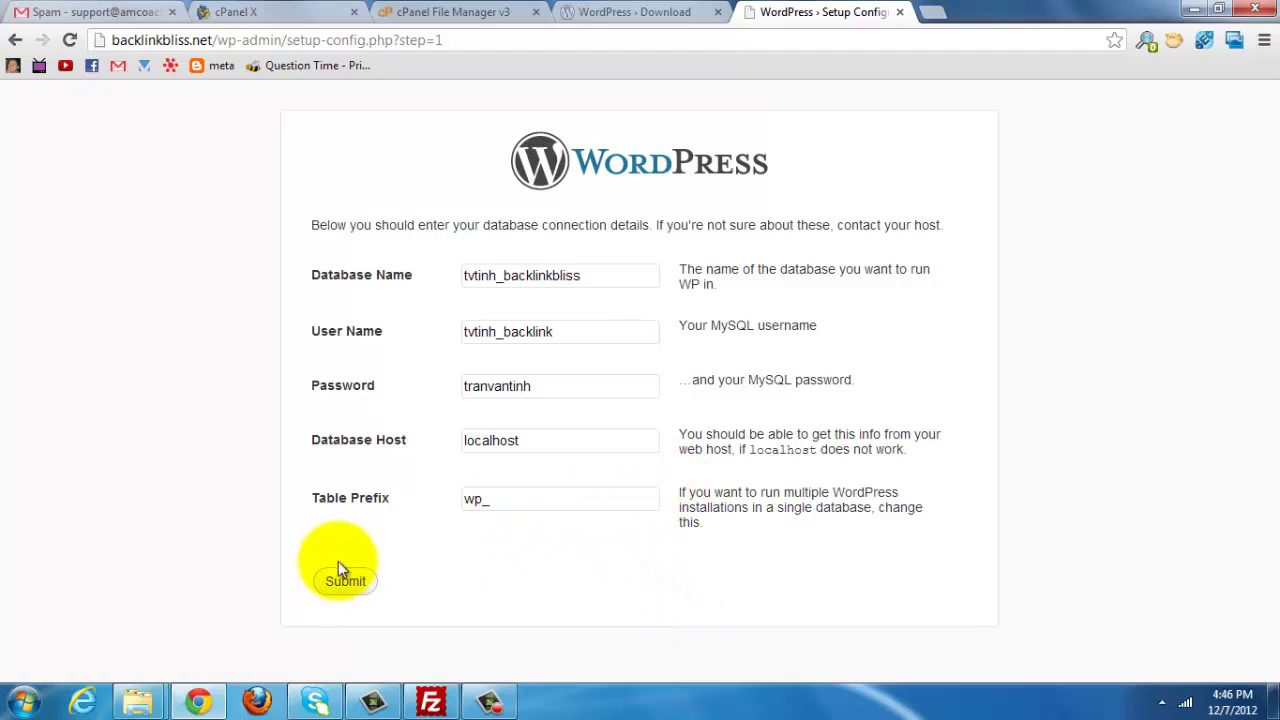
{"action": "left_click", "coordinate": [350, 588]}
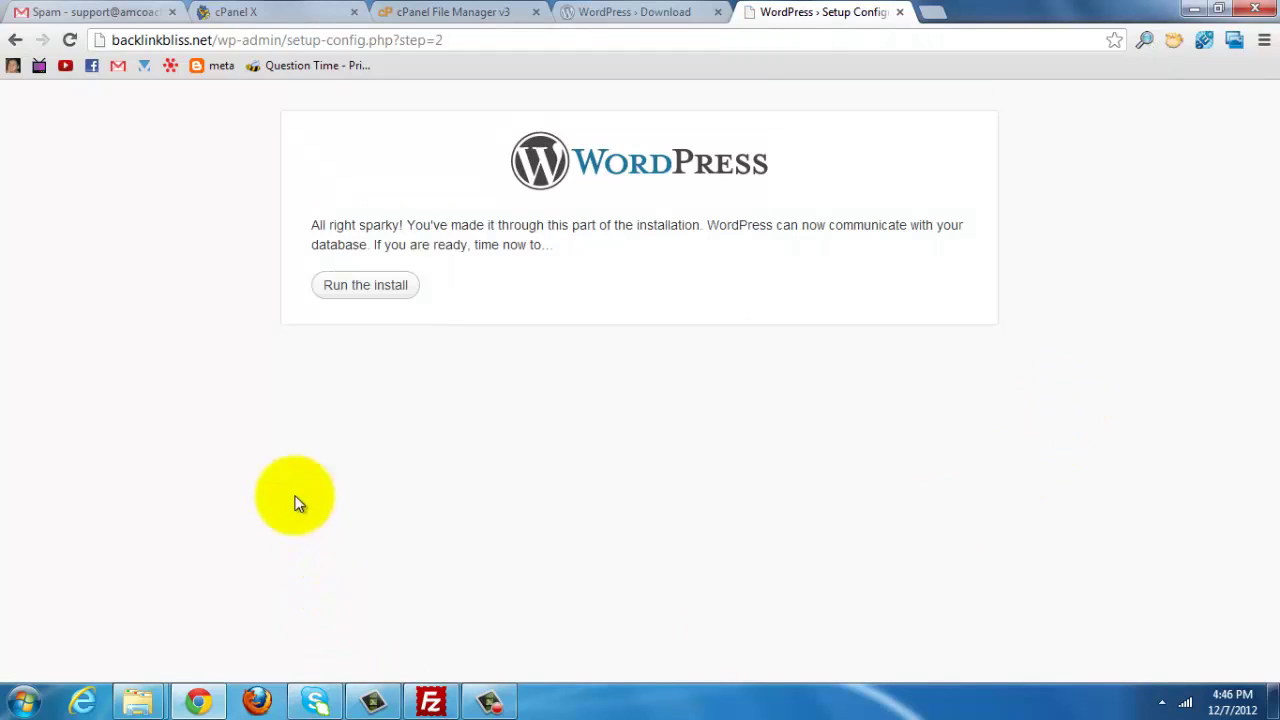
Start the install and enter site title 'Backlink Bliss' with admin username 'backlinkbliss'
{"action": "left_click", "coordinate": [369, 287]}
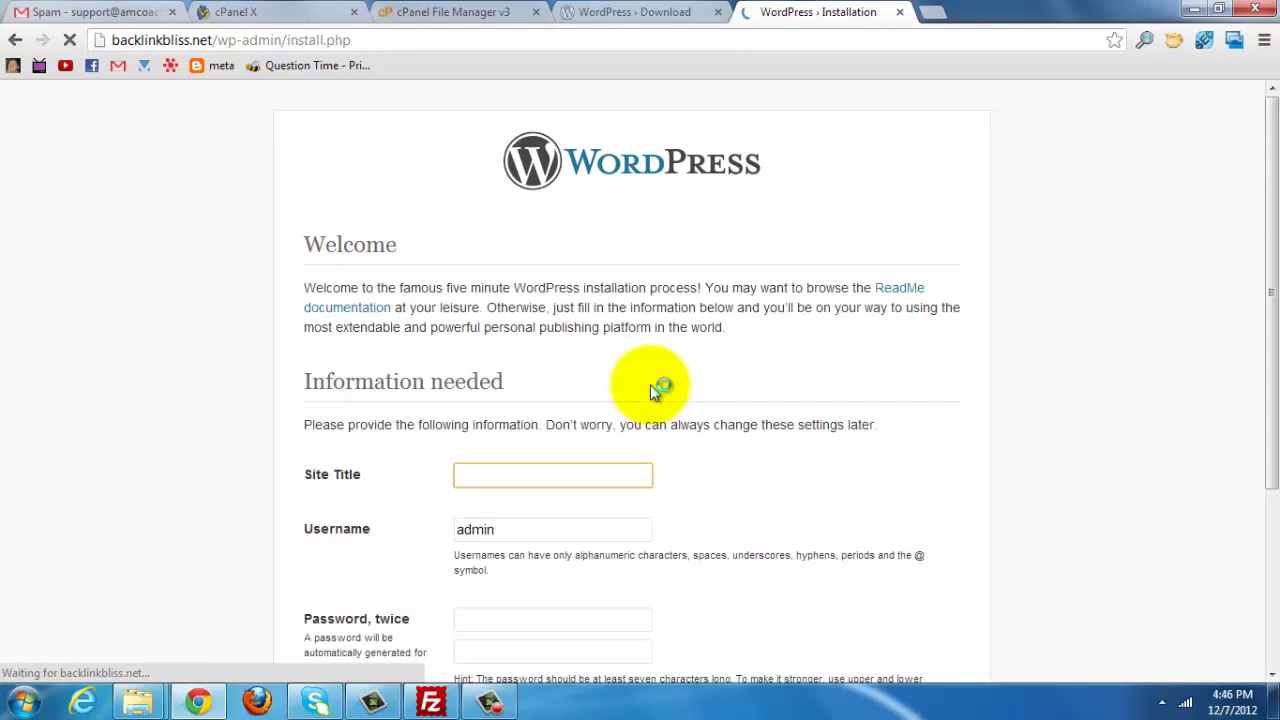
{"action": "scroll", "coordinate": [937, 420], "scroll_direction": "down", "scroll_amount": 2}
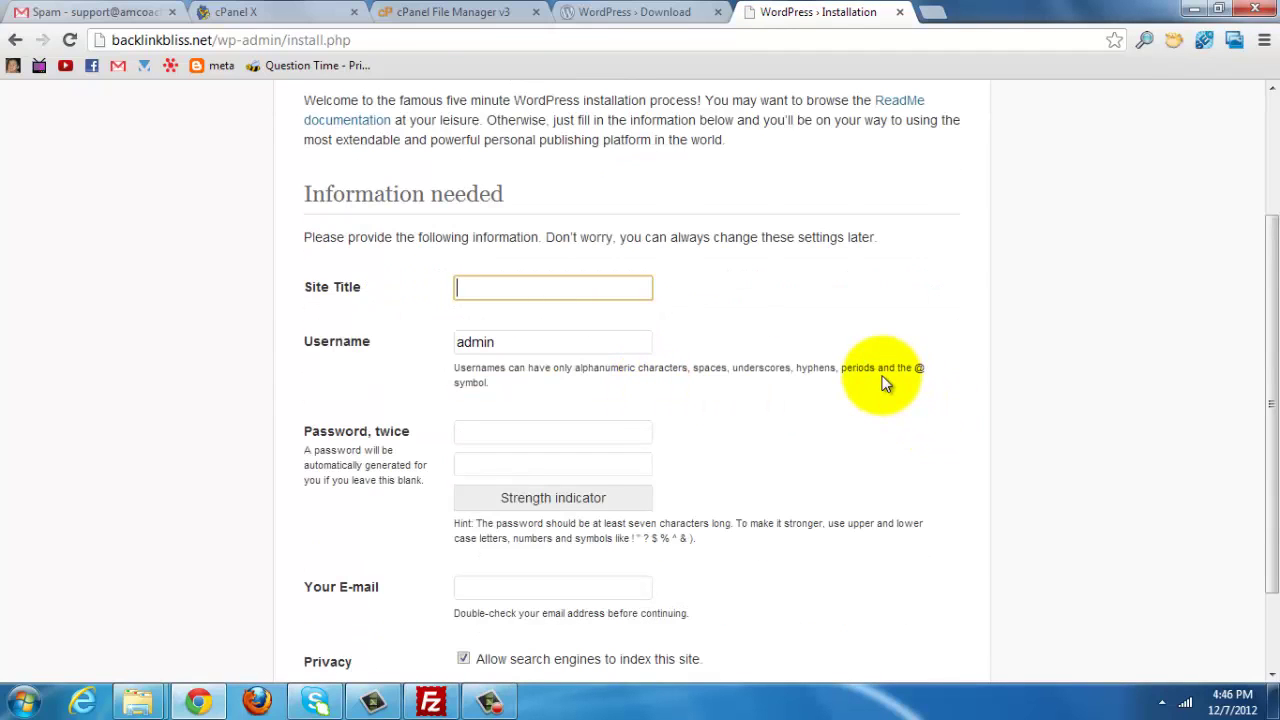
{"action": "type", "text": "Backlink Blissd"}
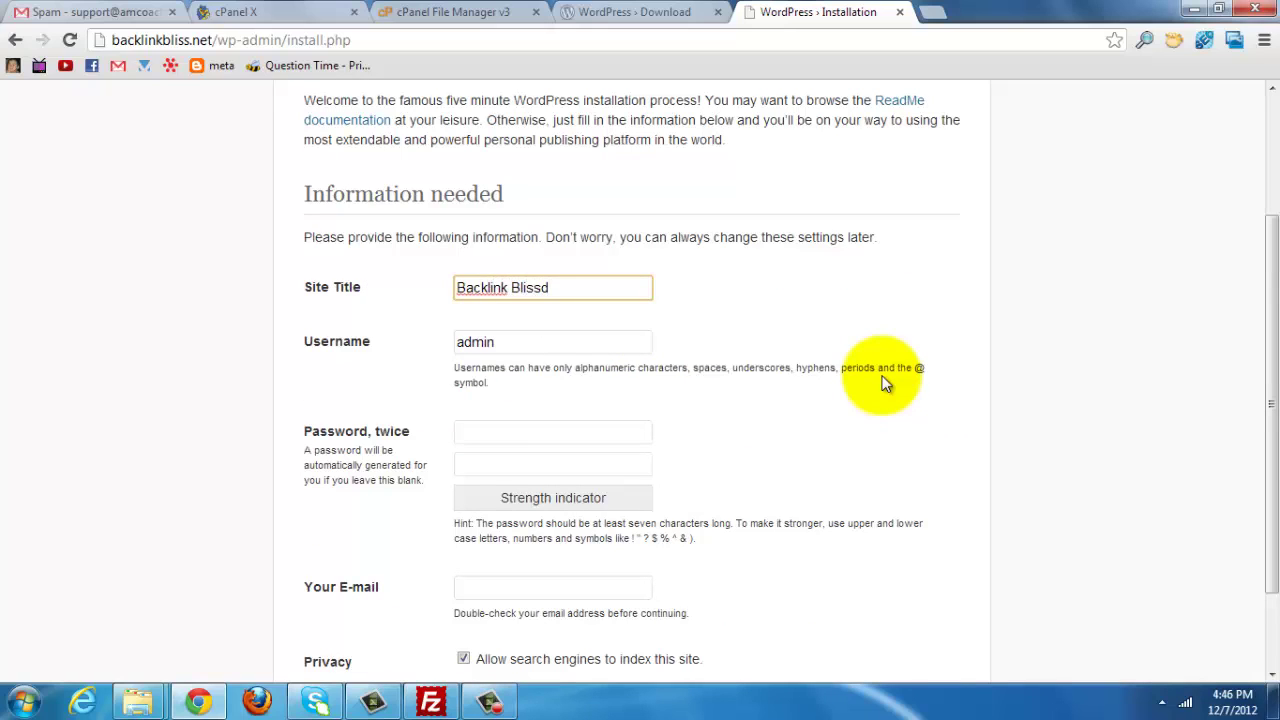
{"action": "key", "text": "BackSpace"}
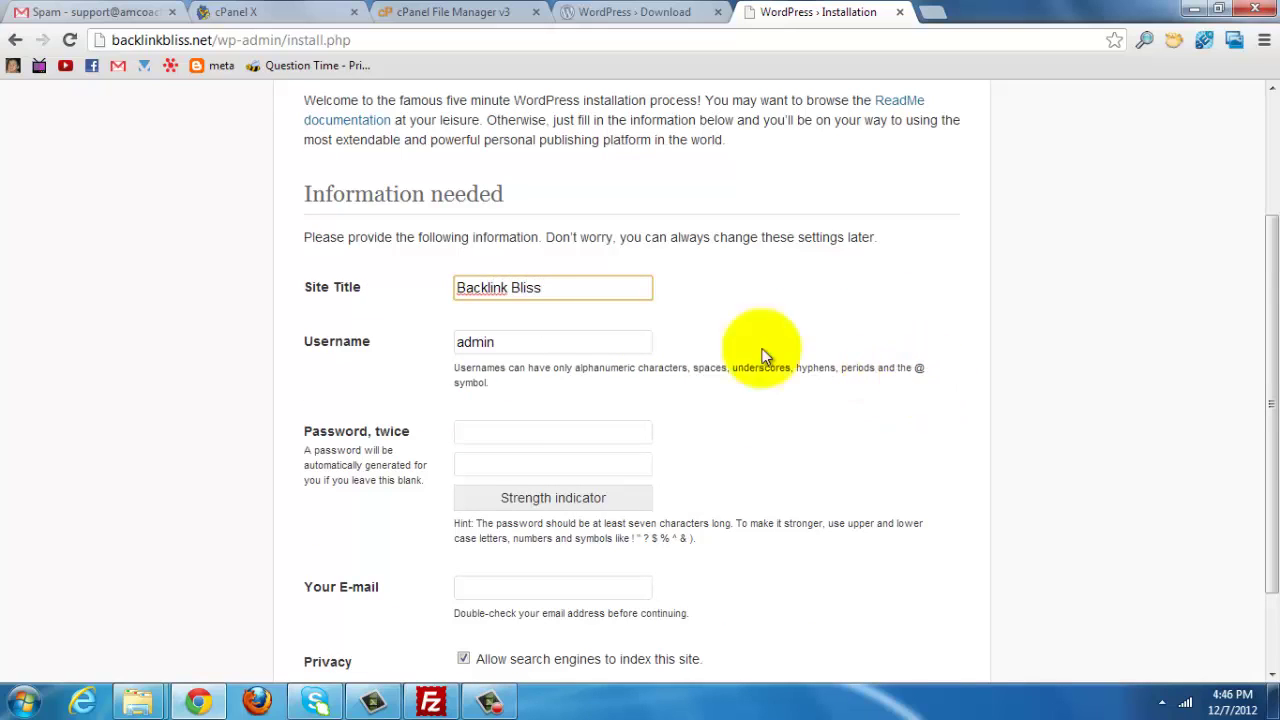
{"action": "left_click_drag", "start_coordinate": [510, 346], "coordinate": [434, 346]}
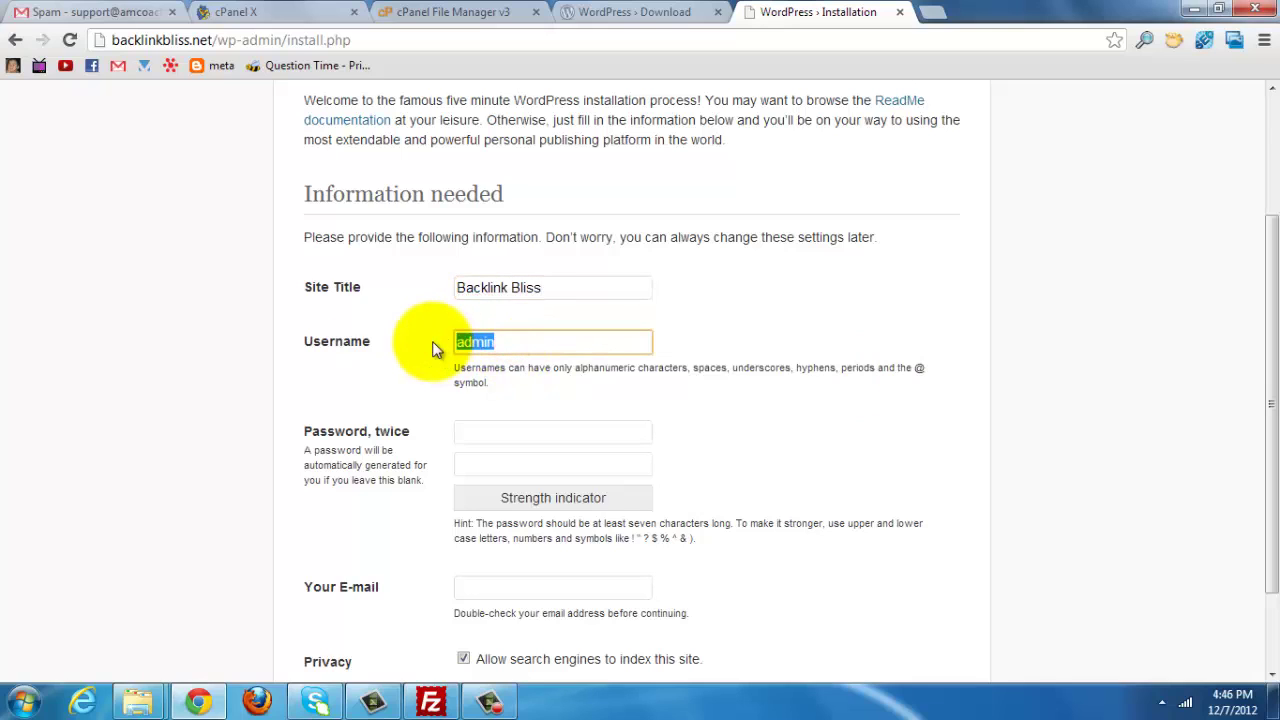
{"action": "type", "text": "backlinkbliss"}
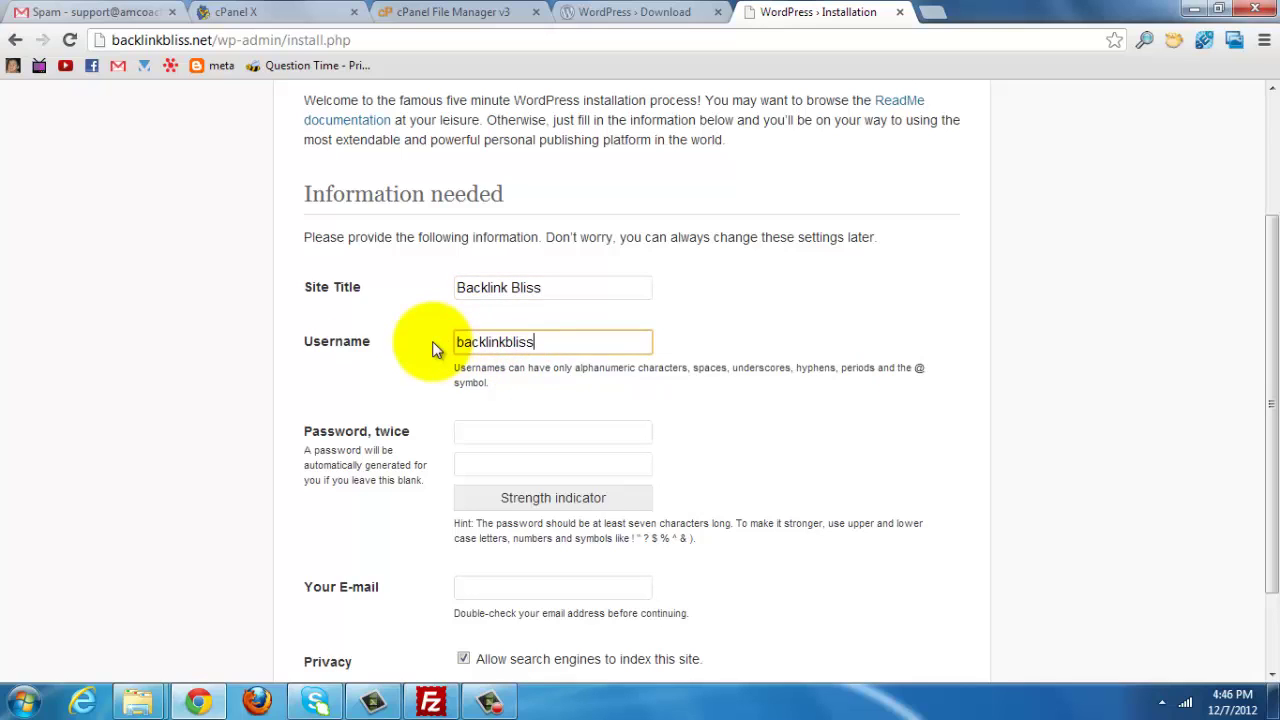
Enter the strong admin password in both password fields
{"action": "key", "text": "Tab"}
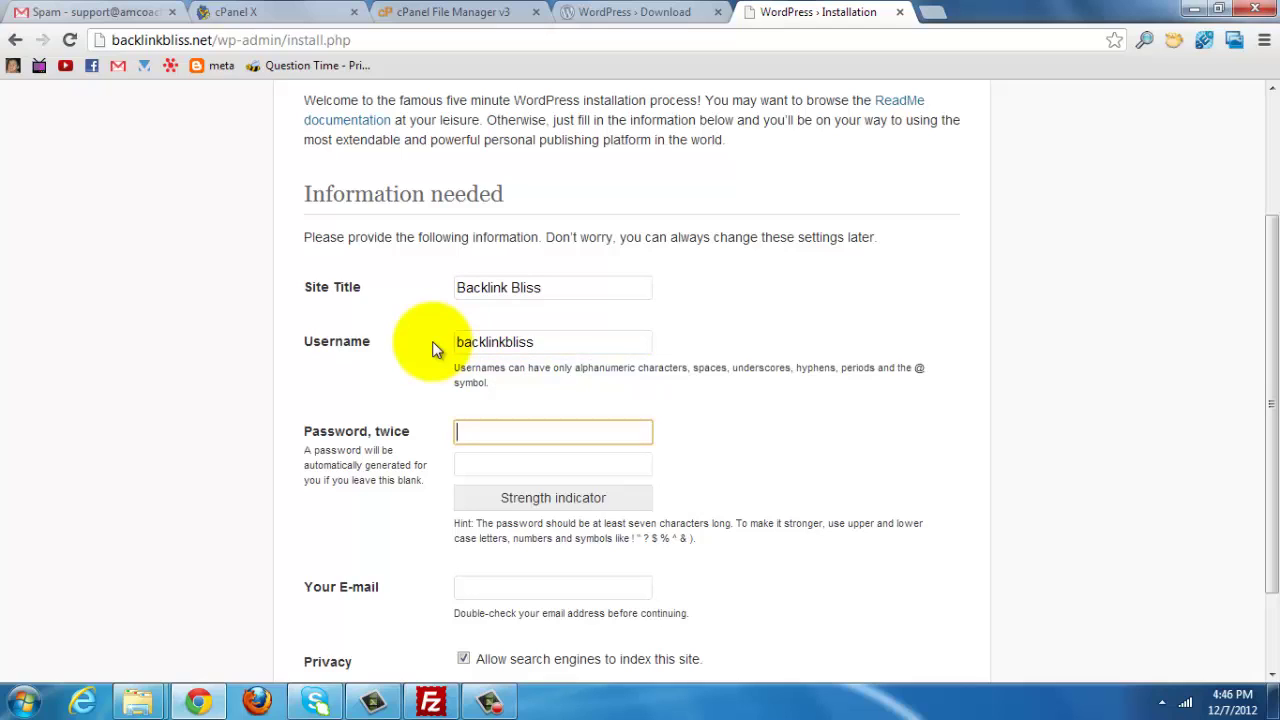
{"action": "type", "text": "a"}
{"action": "key", "text": "BackSpace"}
{"action": "type", "text": "•••••"}
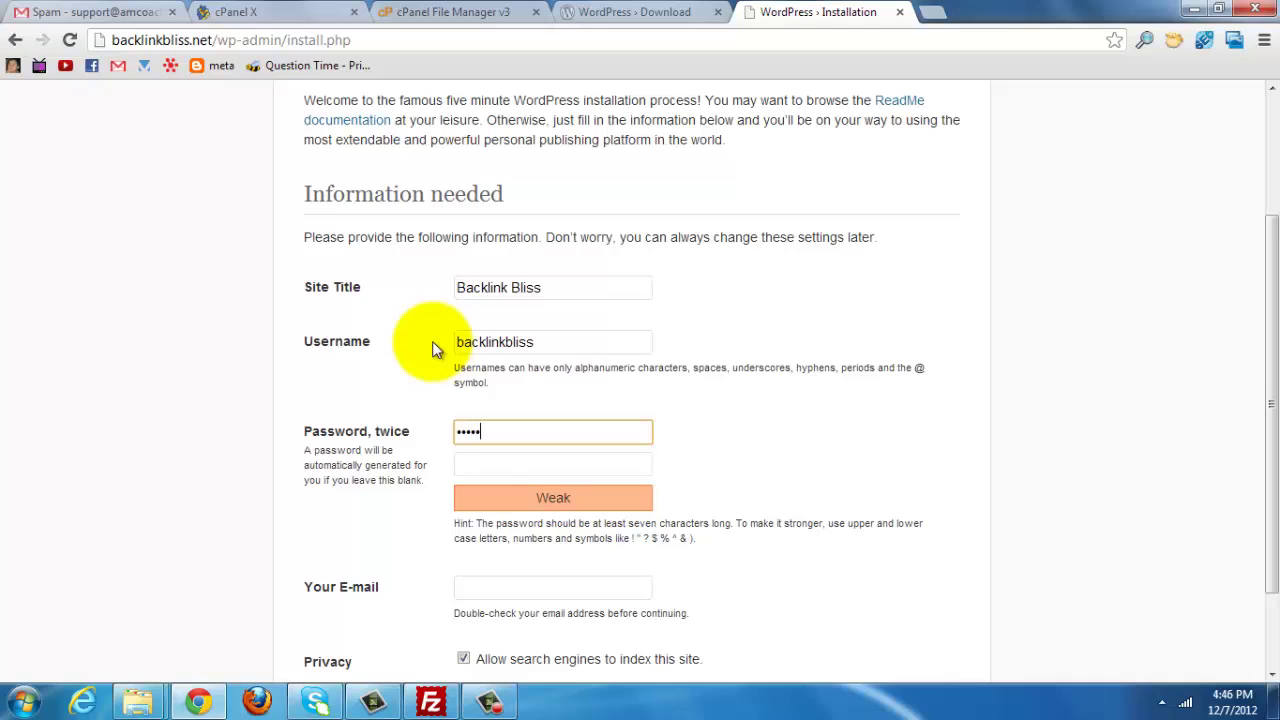
{"action": "type", "text": "•••••••"}
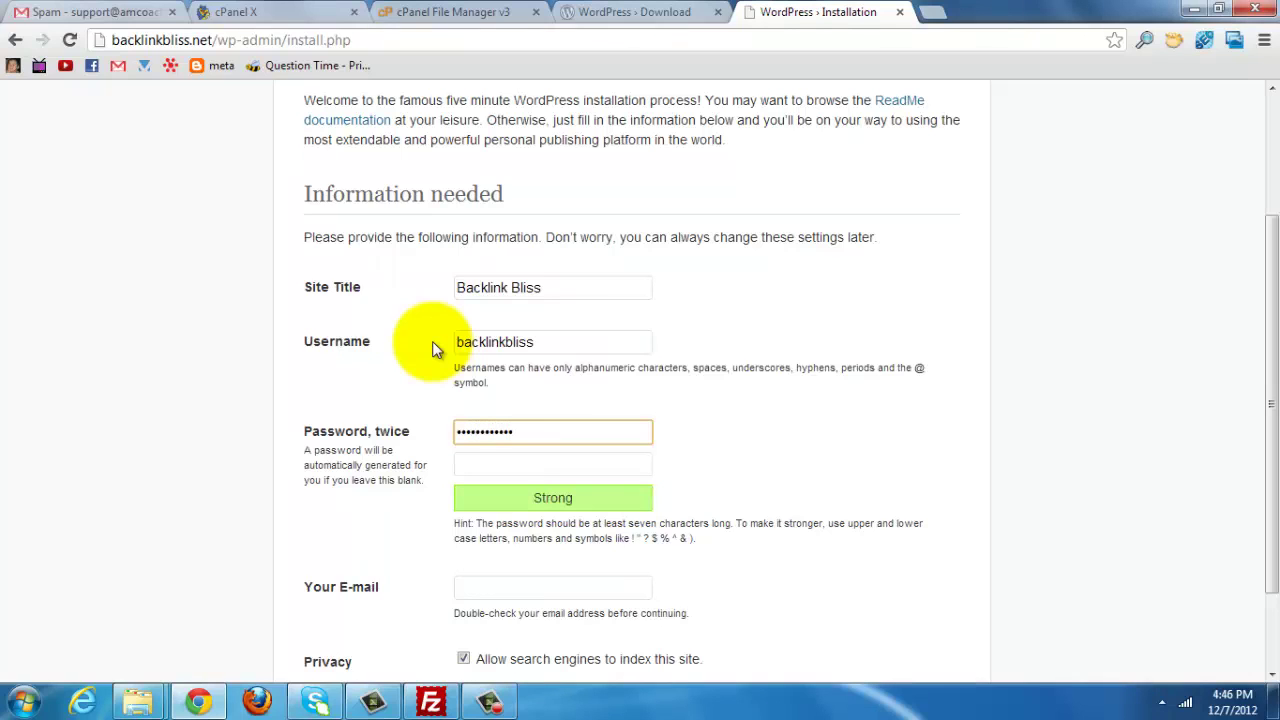
{"action": "type", "text": "••••"}
{"action": "key", "text": "Tab"}
{"action": "type", "text": "••"}
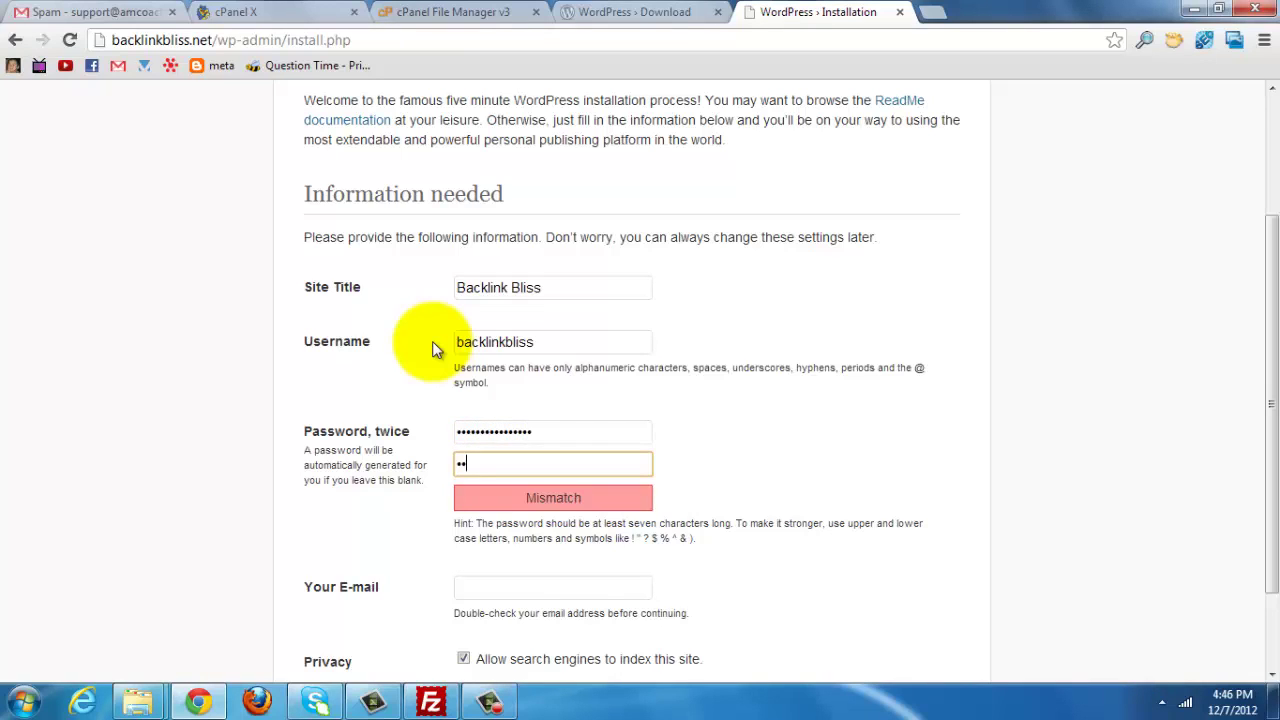
{"action": "type", "text": "••••••••••••••"}
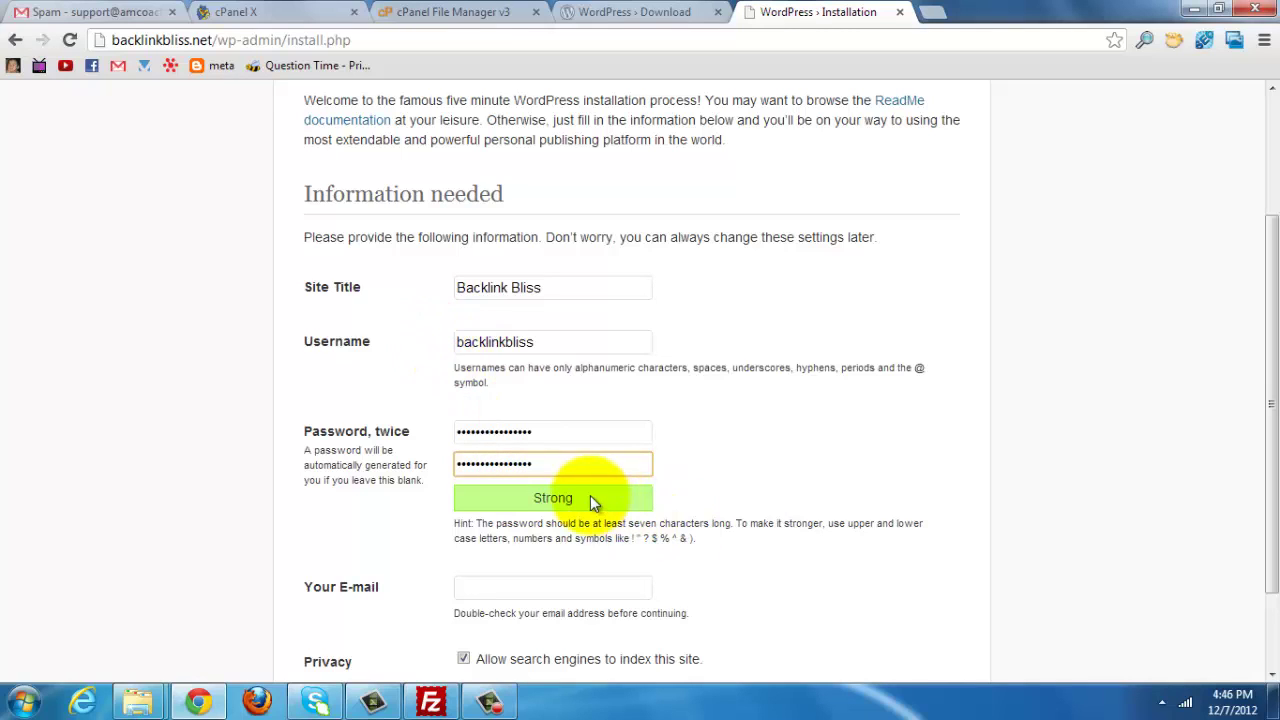
Fill in the admin e-mail, turn off search engine indexing, and install WordPress
{"action": "scroll", "coordinate": [592, 498], "scroll_direction": "down", "scroll_amount": 2}
{"action": "left_click", "coordinate": [543, 494]}
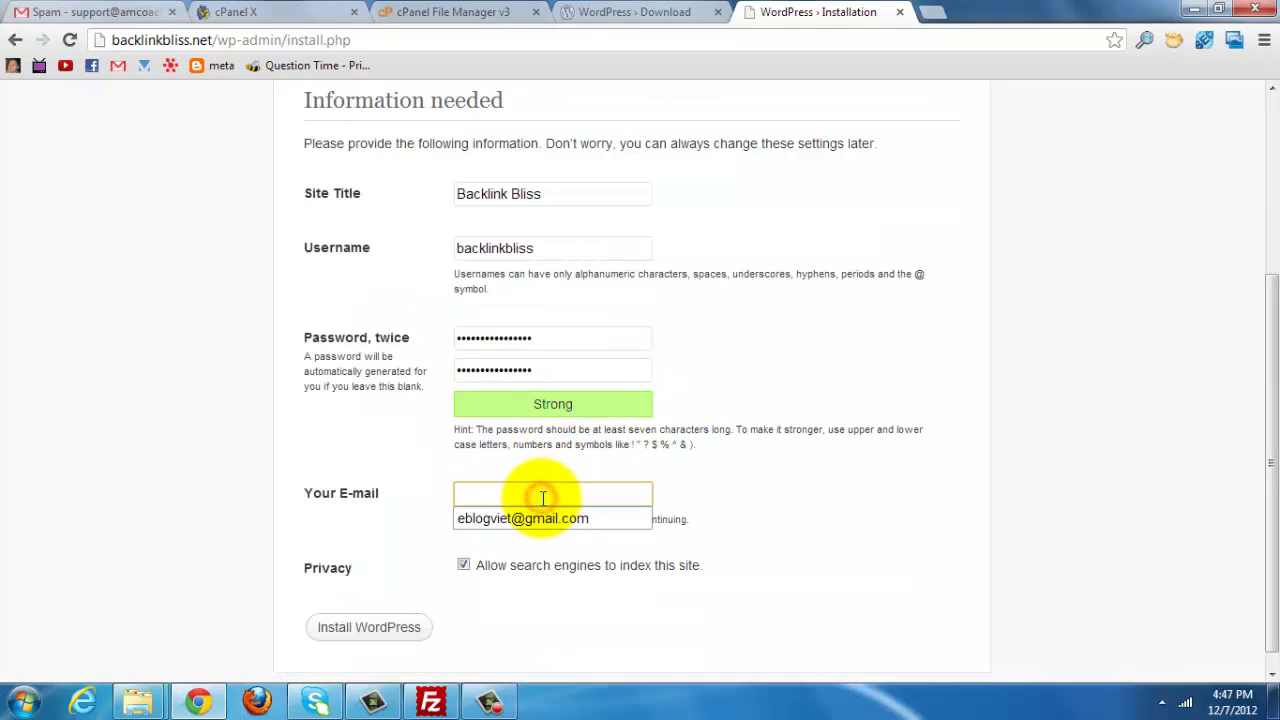
{"action": "left_click", "coordinate": [535, 518]}
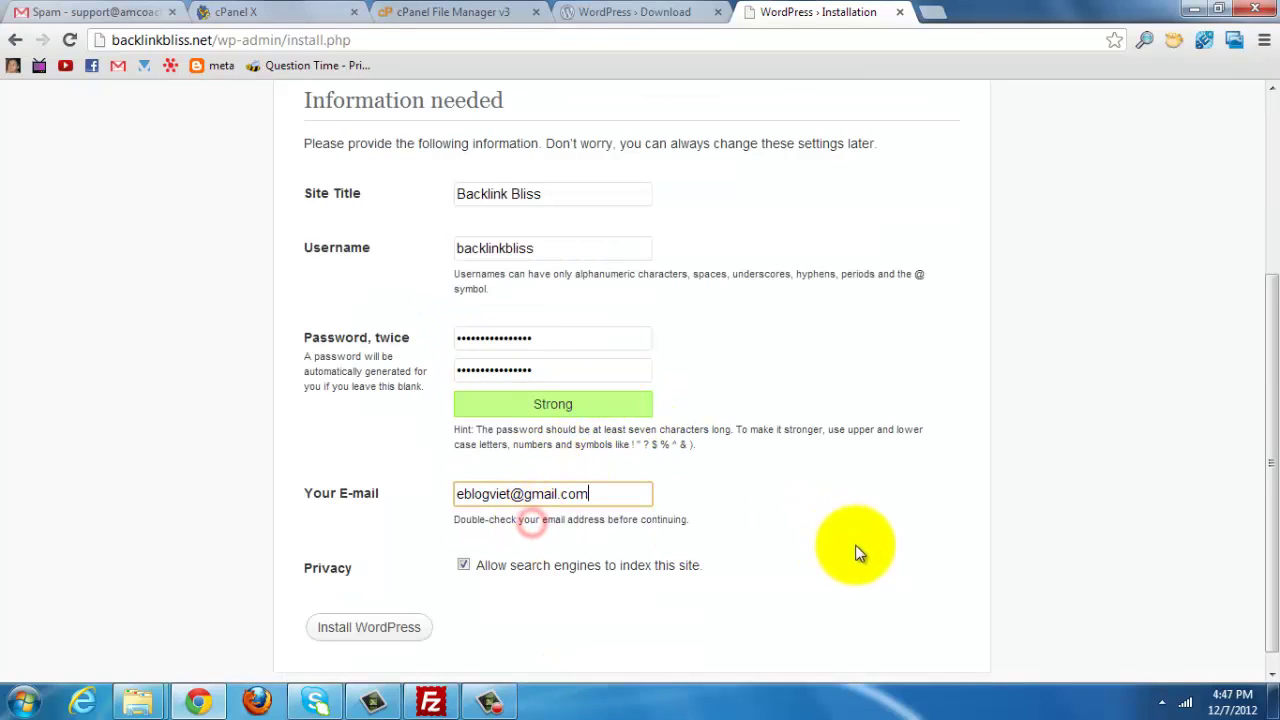
{"action": "left_click", "coordinate": [466, 564]}
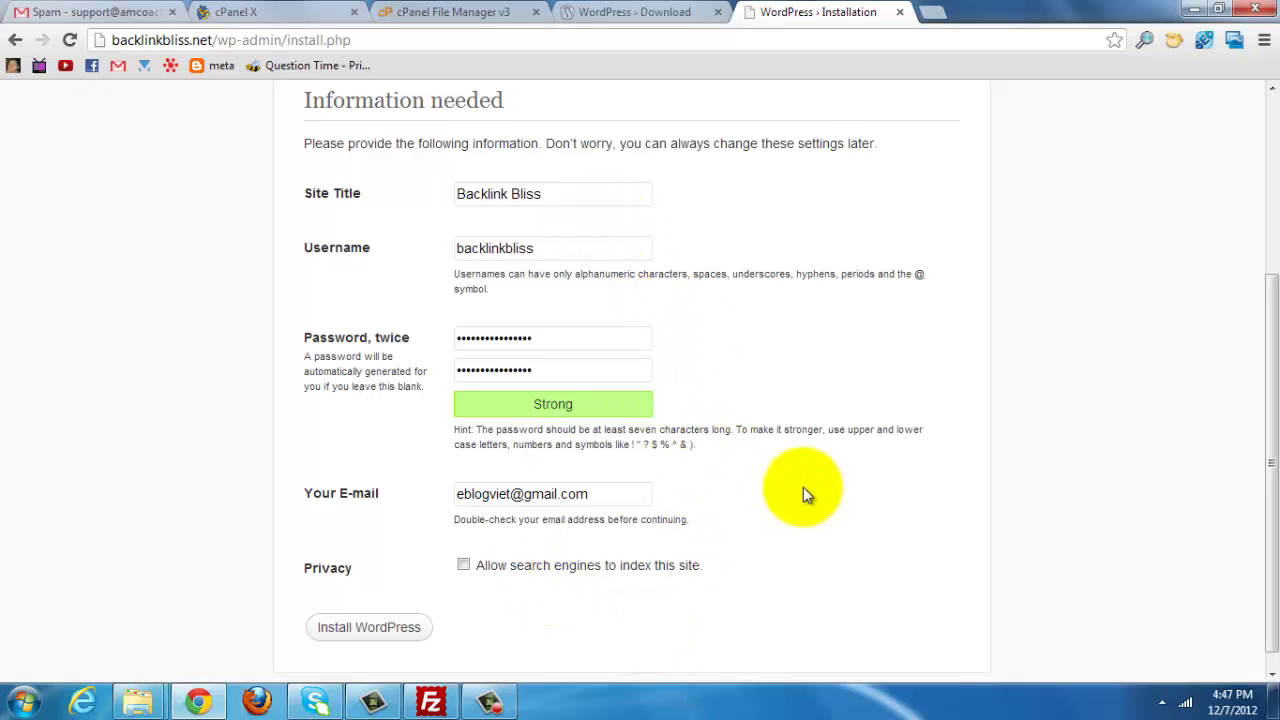
{"action": "scroll", "coordinate": [803, 490], "scroll_direction": "down", "scroll_amount": 1}
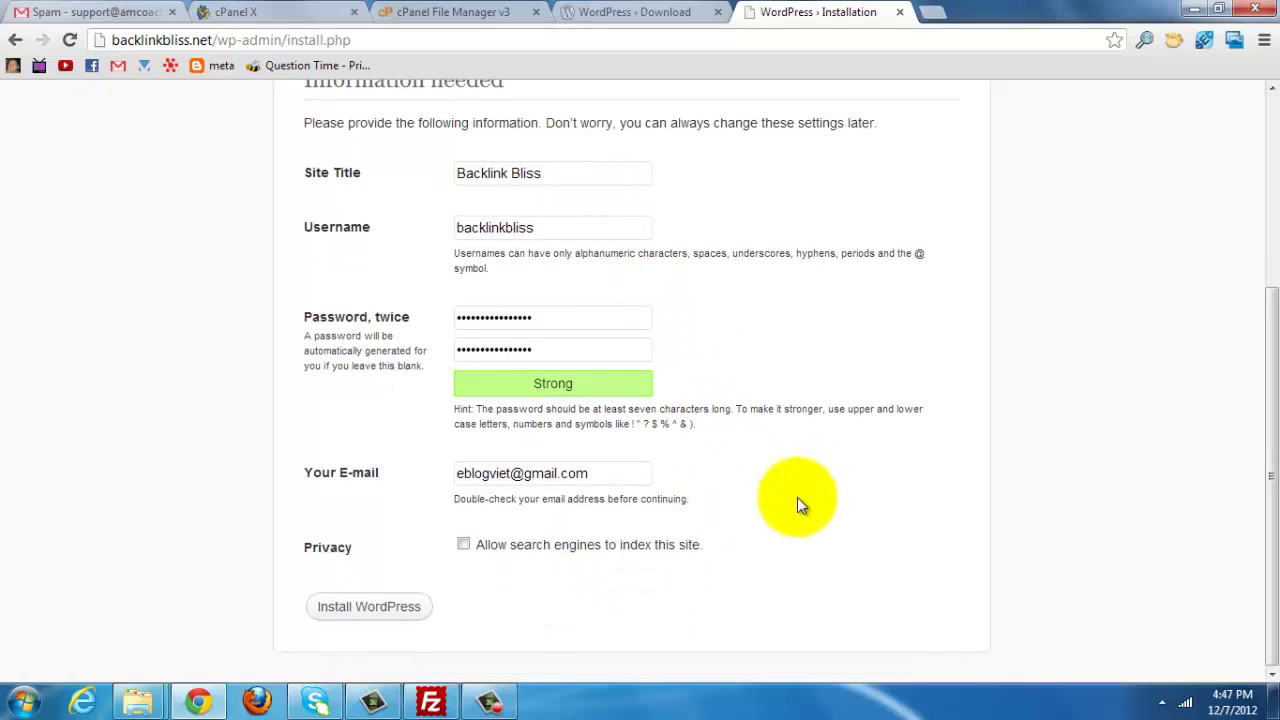
{"action": "left_click", "coordinate": [336, 616]}
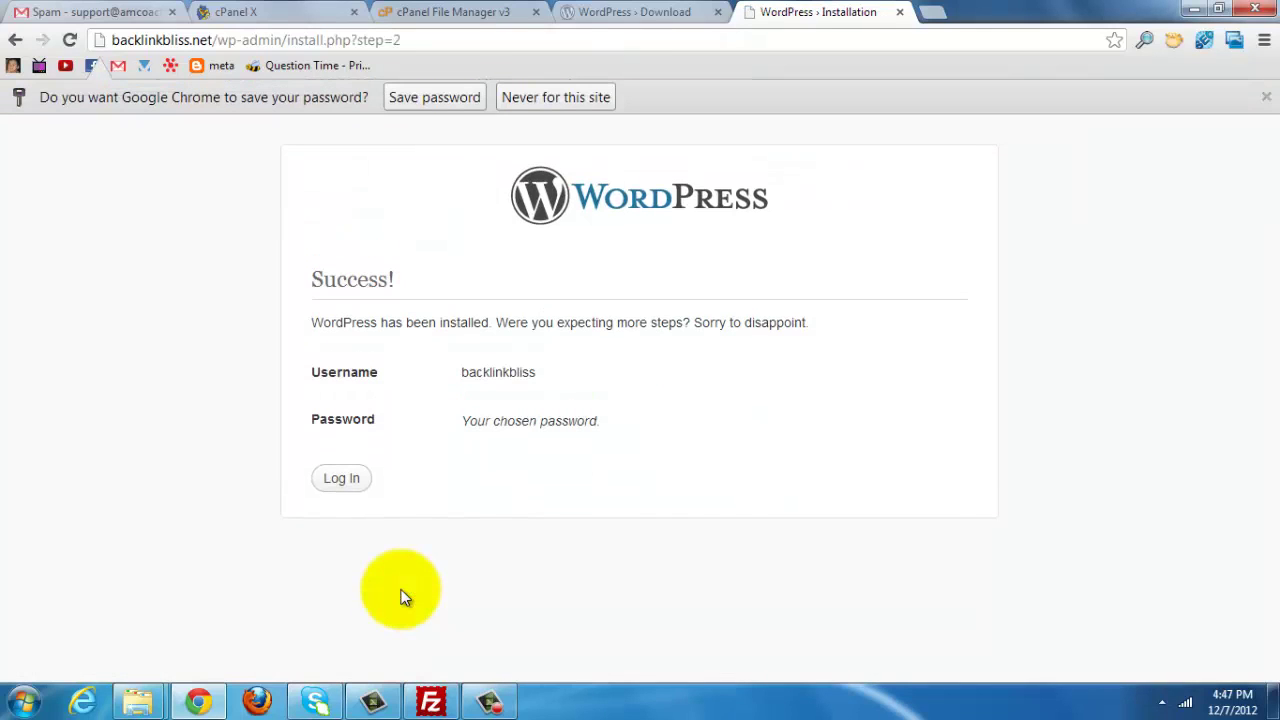
Save the admin password in Chrome and log in to the Backlink Bliss dashboard
{"action": "left_click", "coordinate": [446, 100]}
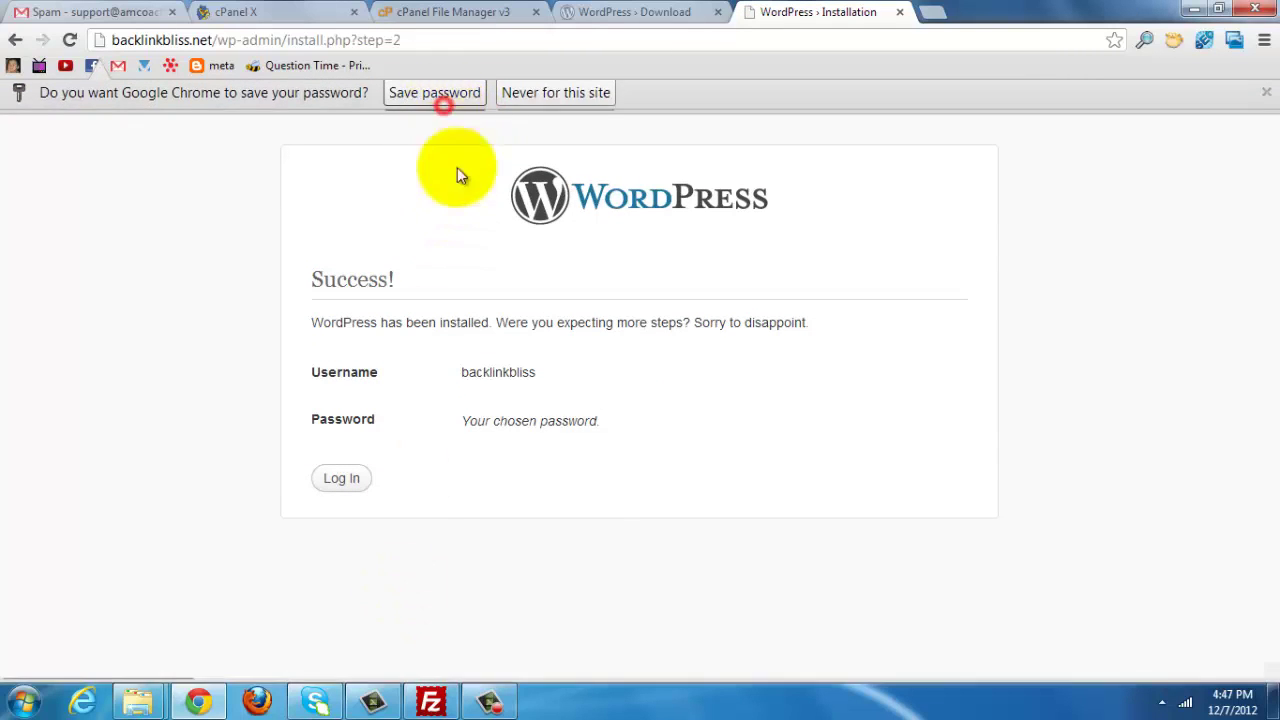
{"action": "left_click", "coordinate": [341, 443]}
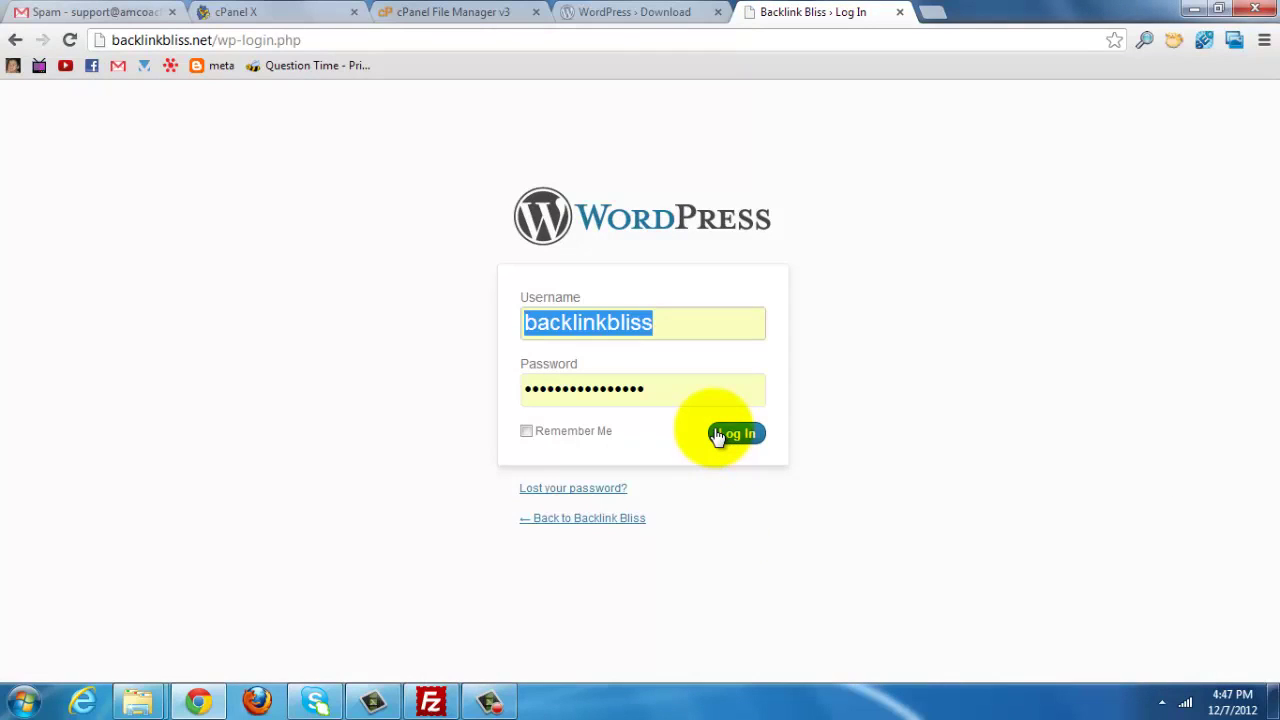
{"action": "left_click", "coordinate": [729, 433]}
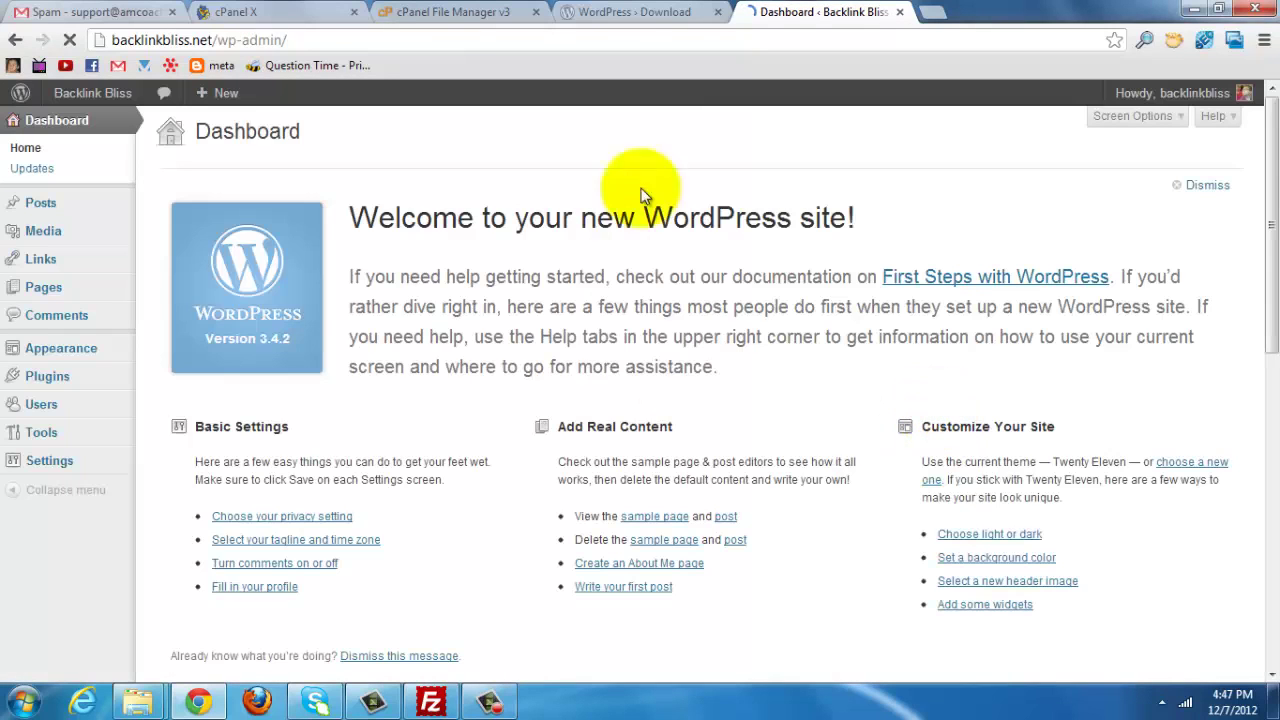
Dismiss the Welcome panel on the WordPress Dashboard
{"action": "left_click", "coordinate": [1205, 185]}
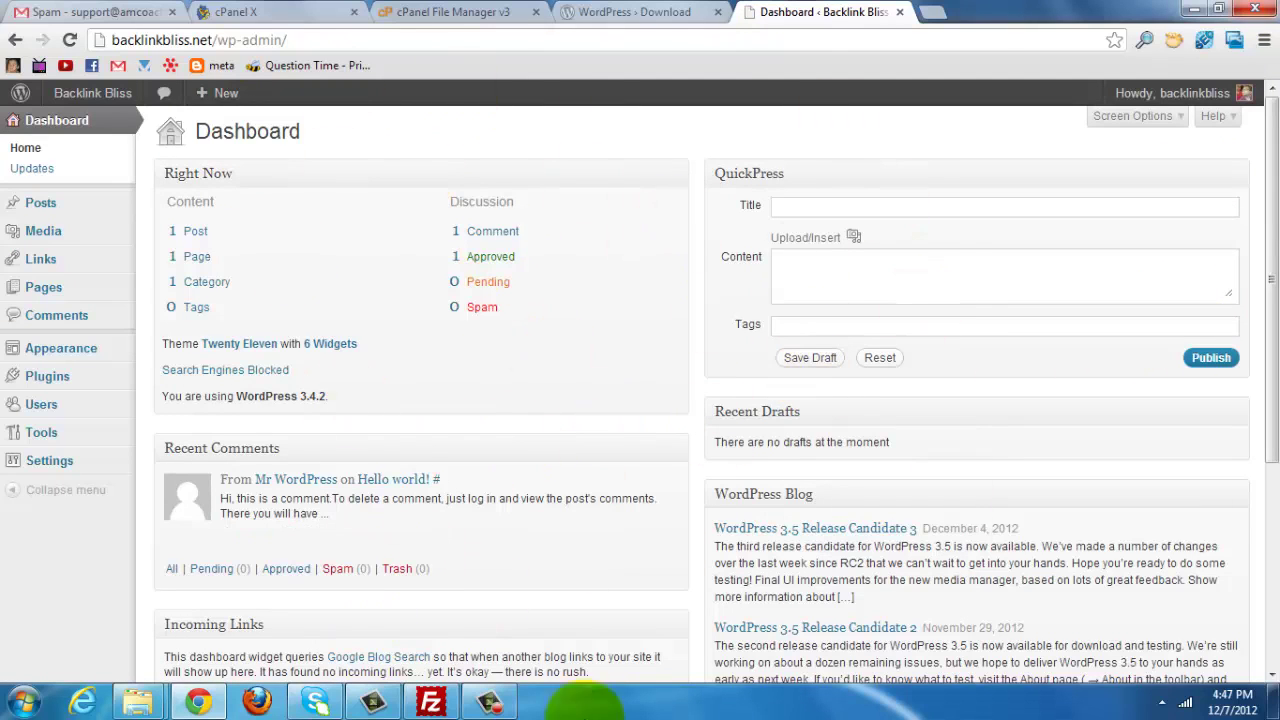
{"action": "mouse_move", "coordinate": [560, 548]}
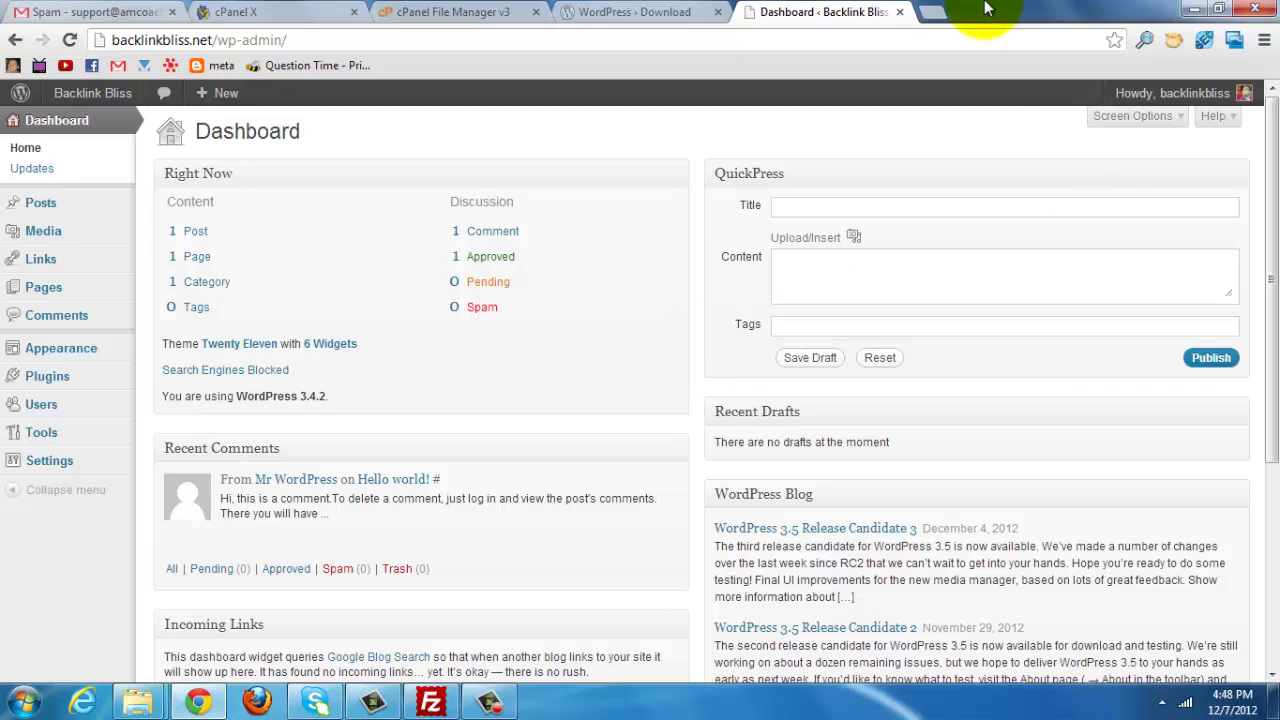
{"action": "mouse_move", "coordinate": [77, 466]}
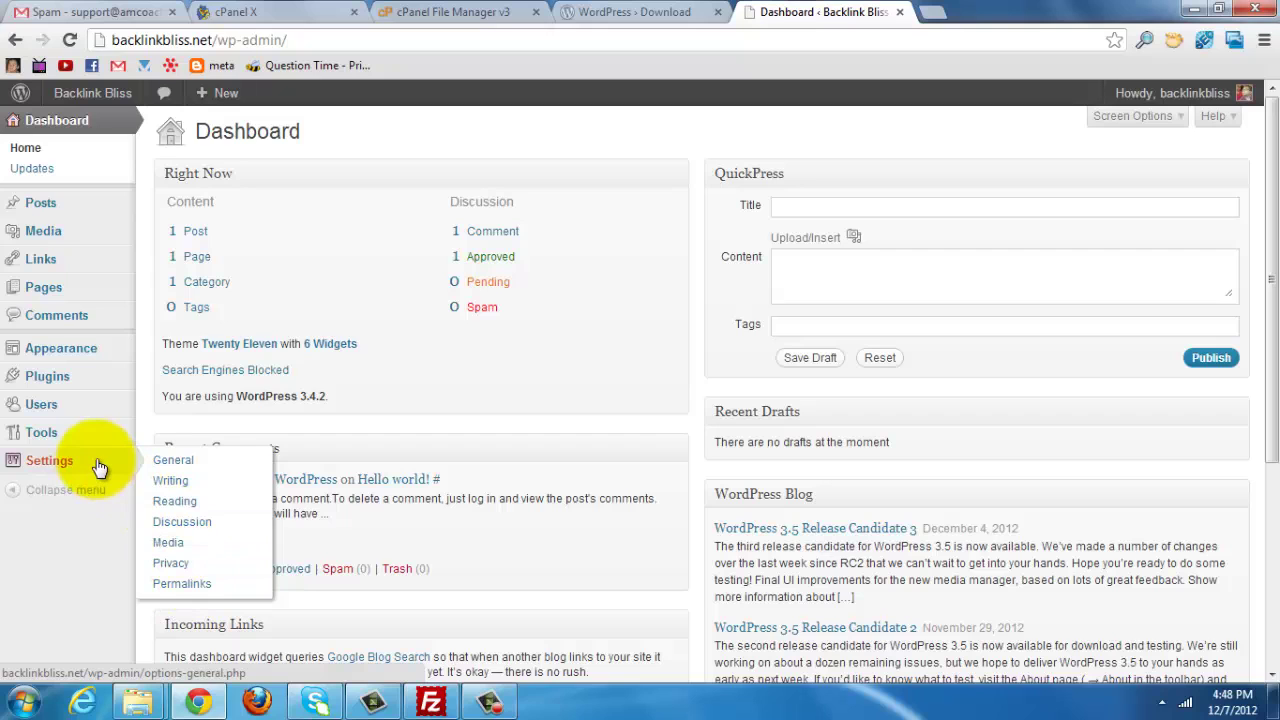
In General settings, set the tagline to 'Backlink Auto Generation Software'
{"action": "left_click", "coordinate": [171, 462]}
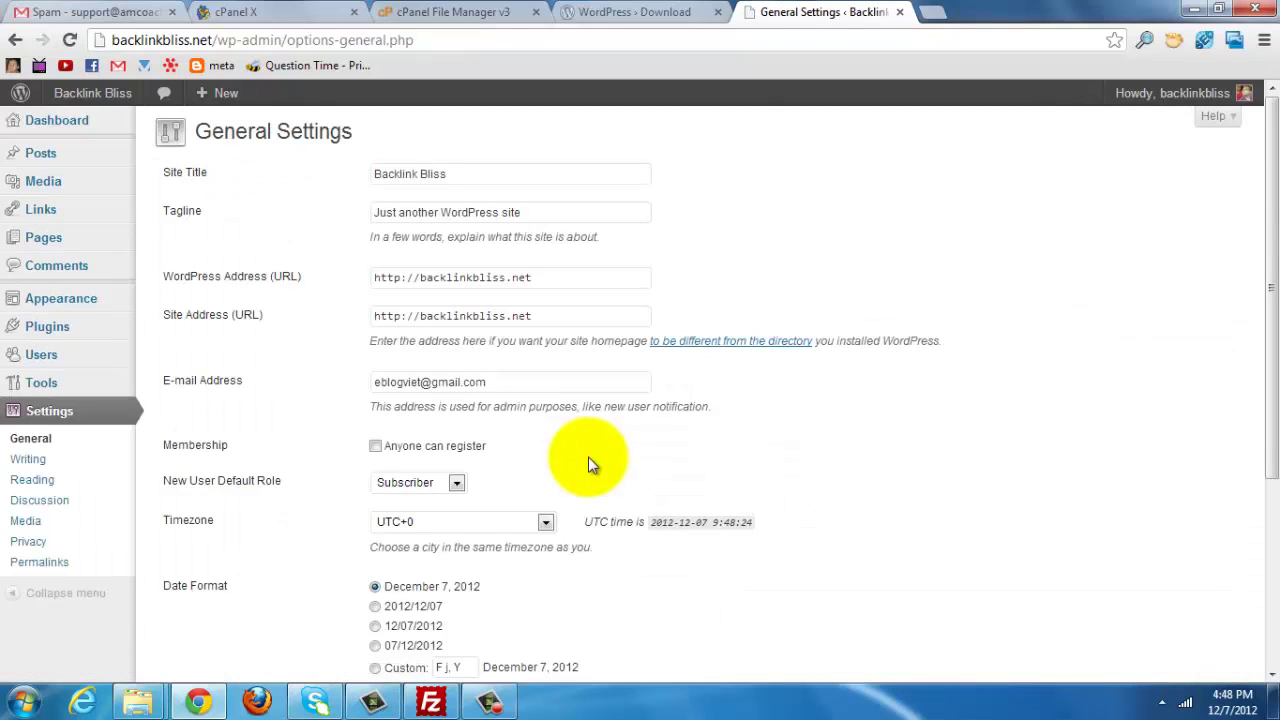
{"action": "left_click", "coordinate": [516, 179]}
{"action": "left_click_drag", "start_coordinate": [555, 213], "coordinate": [26, 229]}
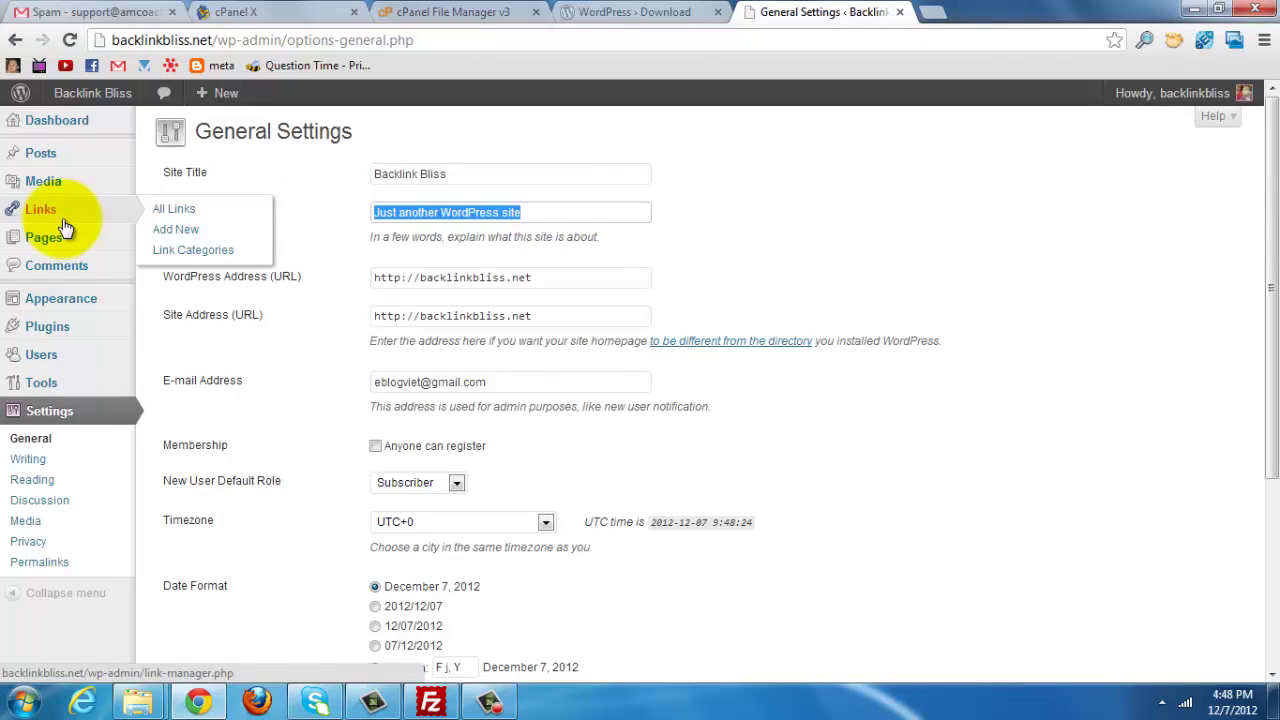
{"action": "type", "text": "Bac"}
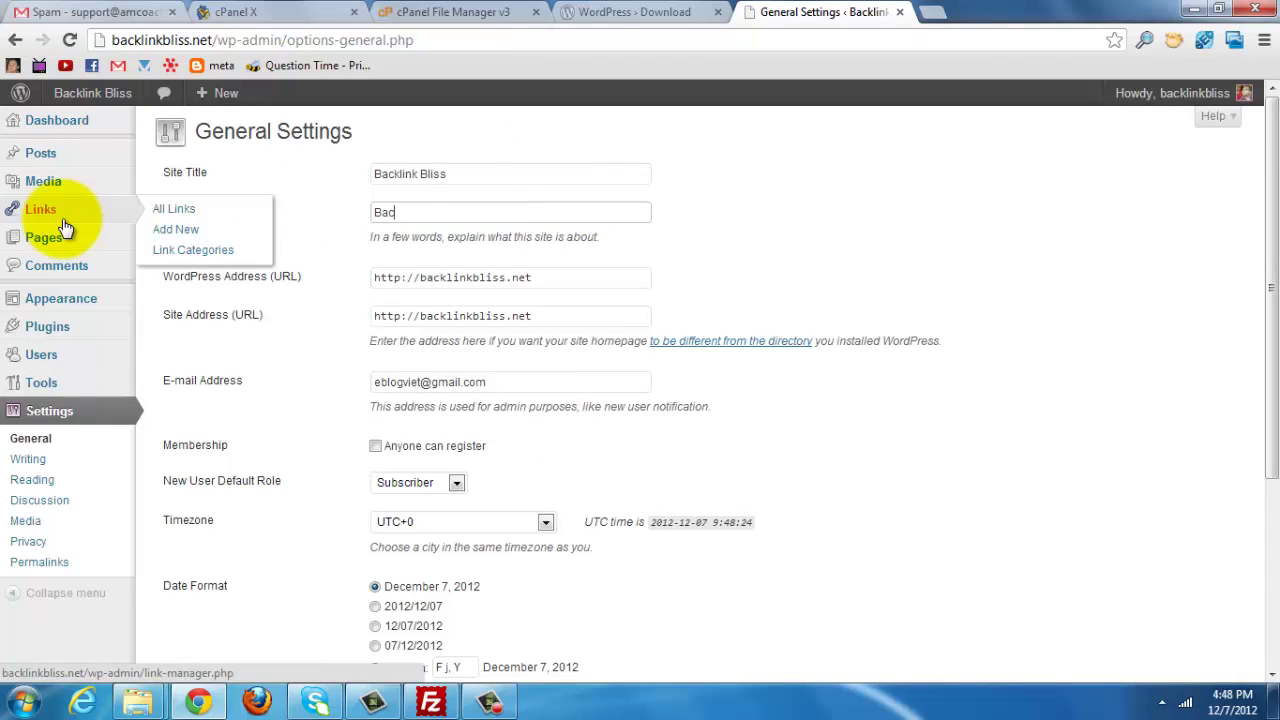
{"action": "type", "text": "klink Auto Generation Ser"}
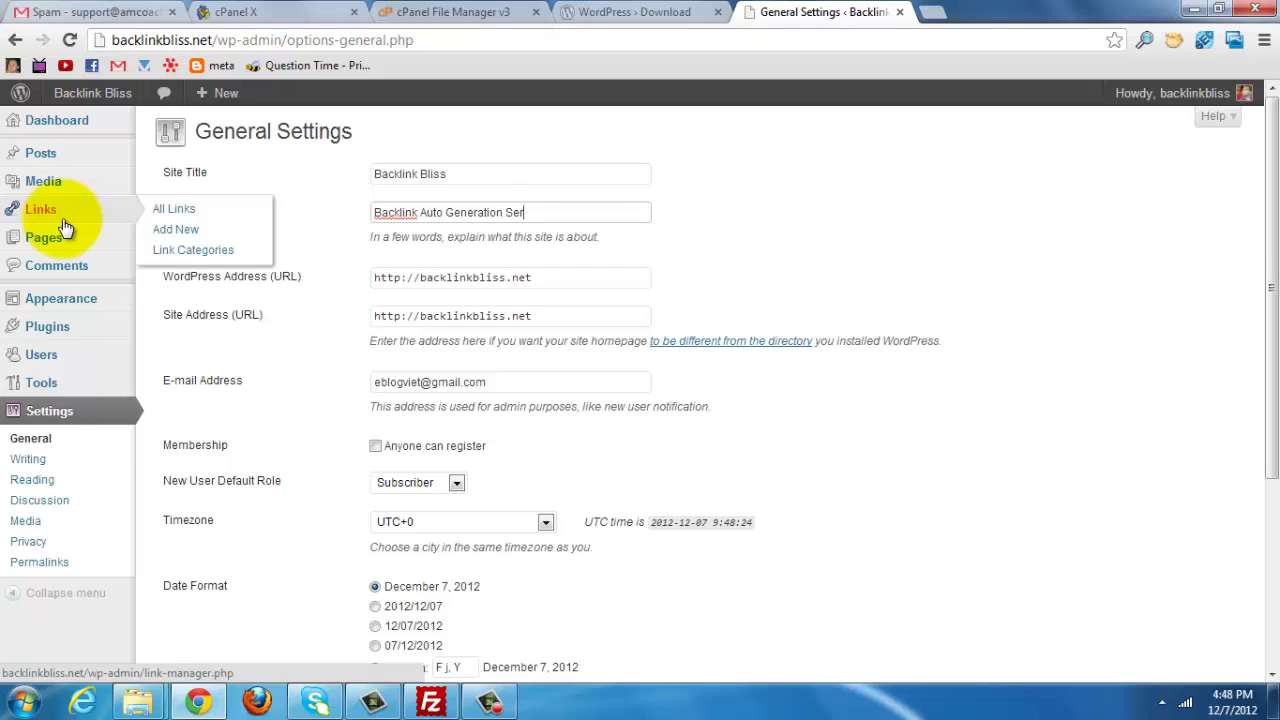
{"action": "key", "text": "BackSpace"}
{"action": "key", "text": "BackSpace"}
{"action": "type", "text": "S"}
{"action": "type", "text": "of"}
{"action": "key", "text": "BackSpace"}
{"action": "type", "text": "ftware"}
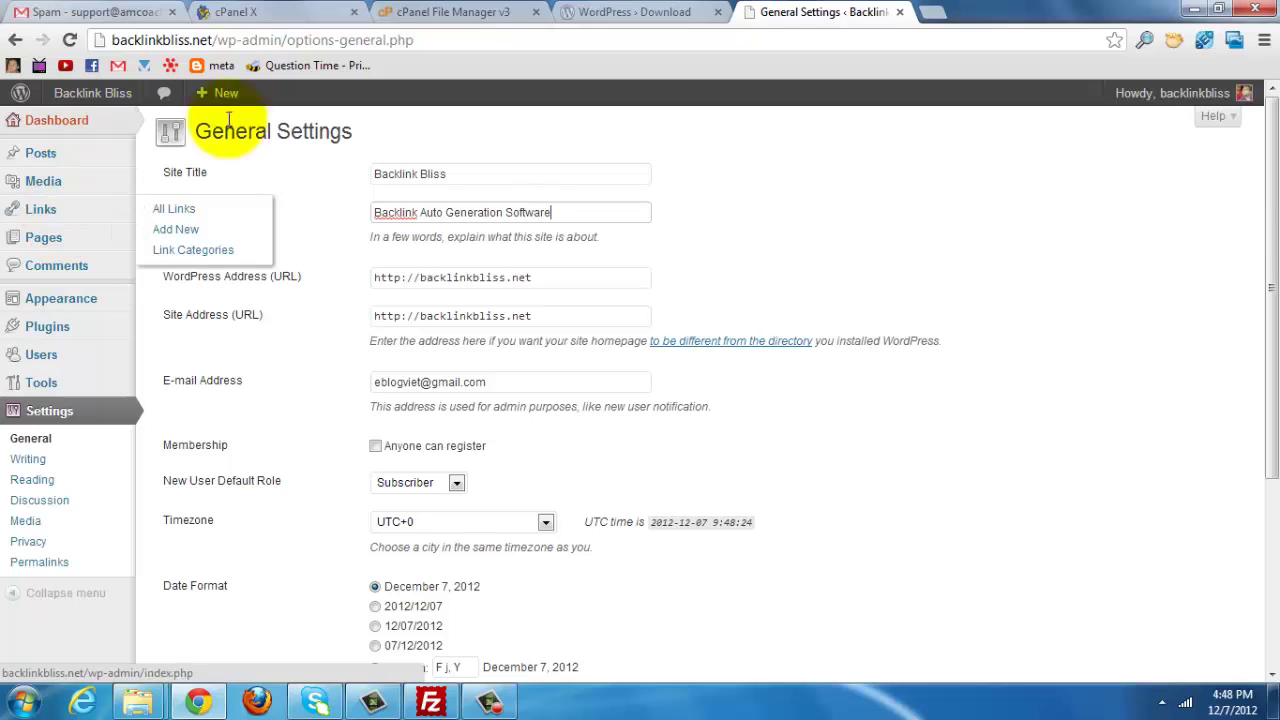
{"action": "left_click", "coordinate": [515, 174]}
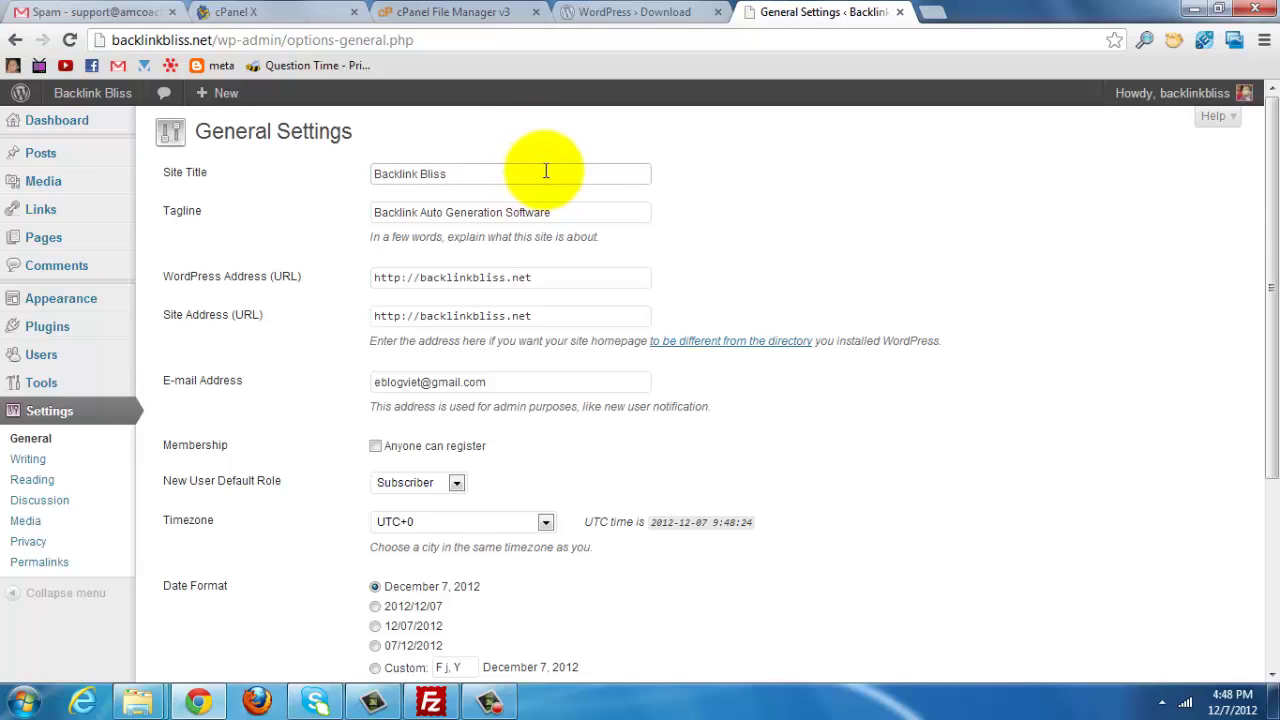
{"action": "left_click", "coordinate": [419, 278]}
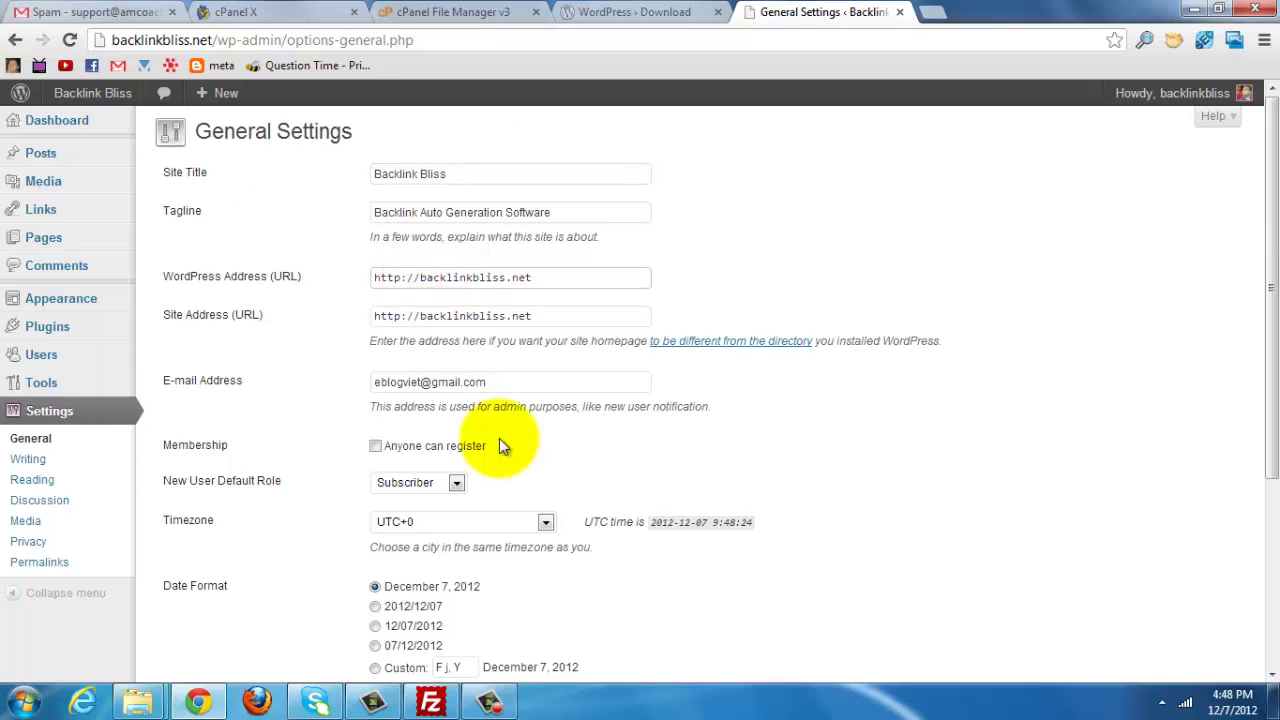
{"action": "type", "text": "www."}
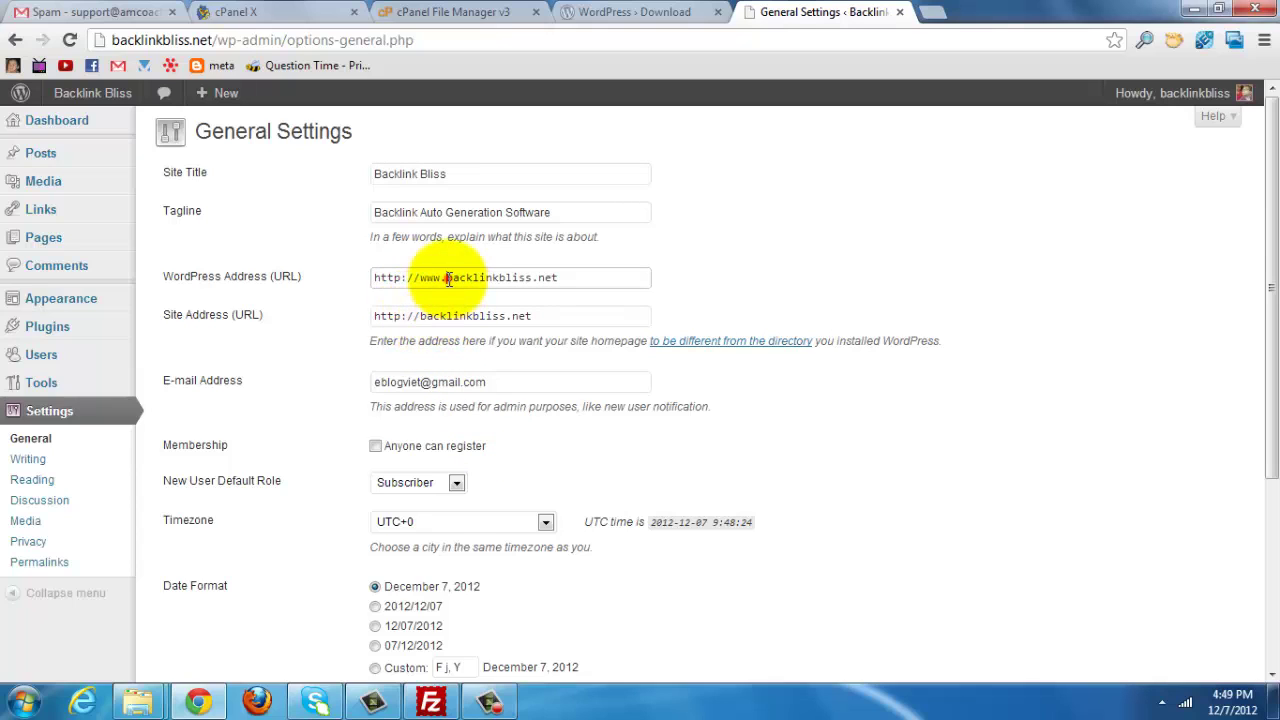
{"action": "left_click_drag", "start_coordinate": [446, 278], "coordinate": [421, 280]}
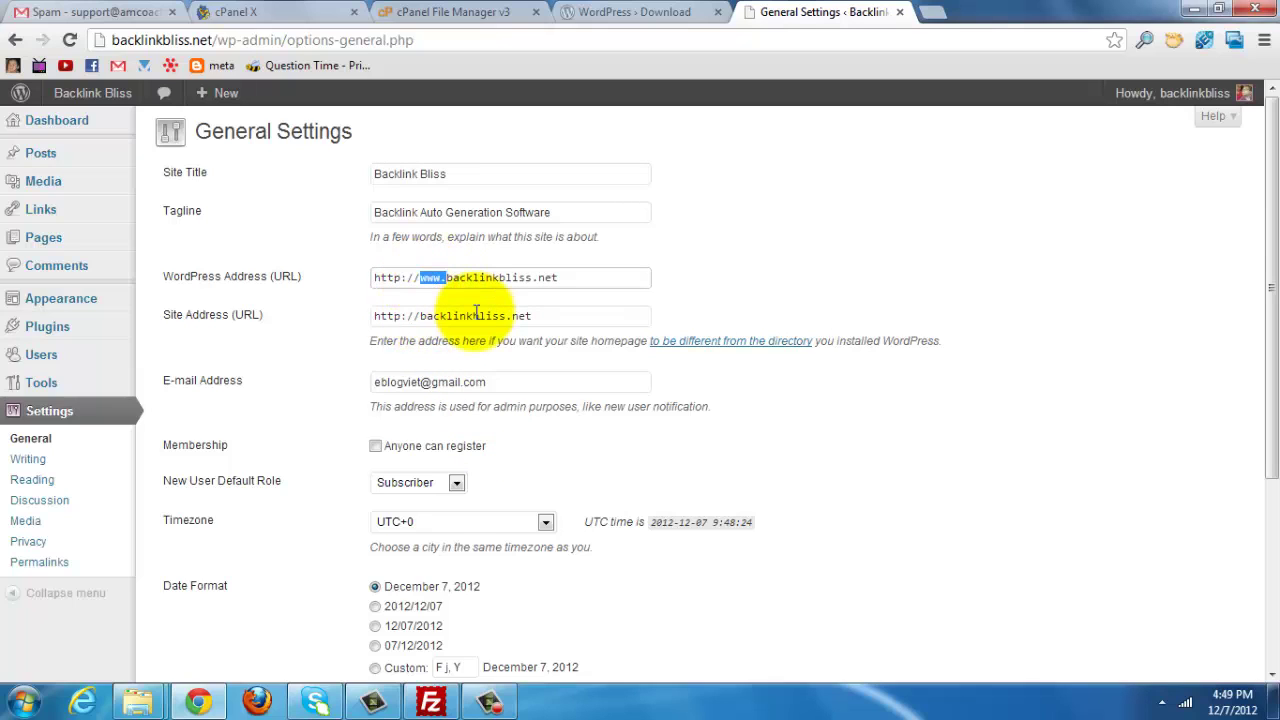
{"action": "key", "text": "BackSpace"}
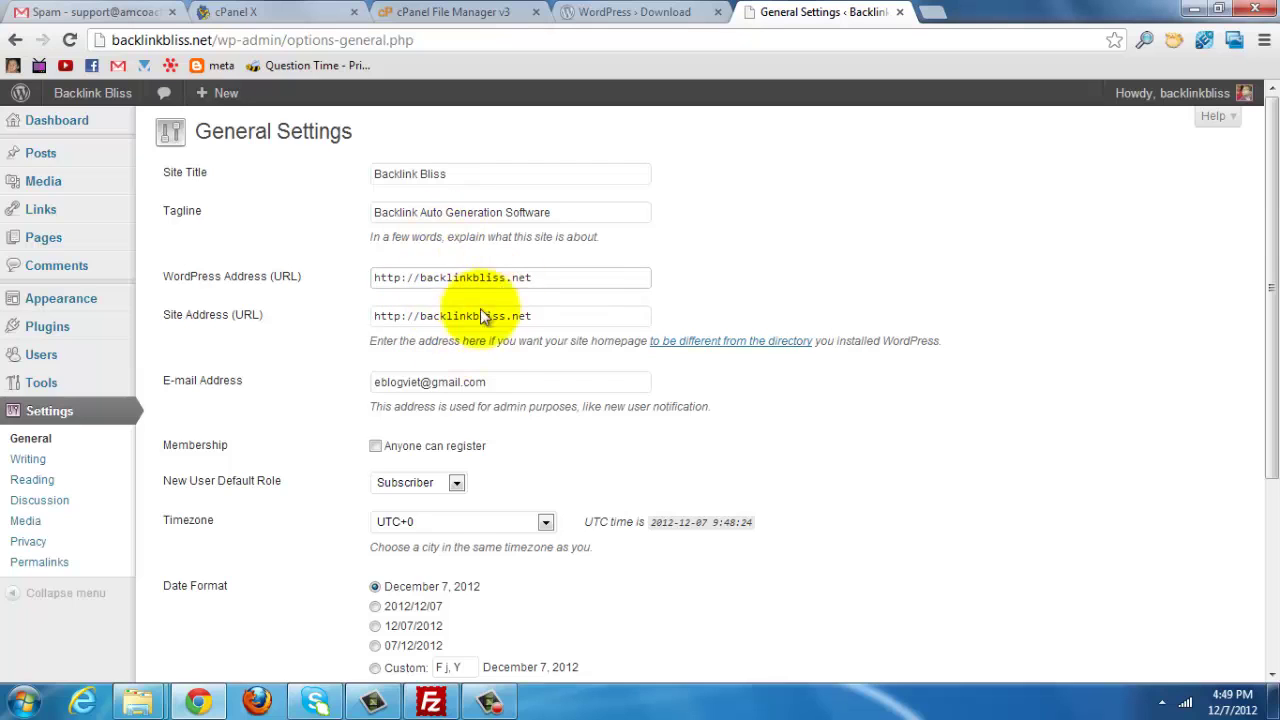
Leave open registration off and keep Subscriber as the default new-user role
{"action": "scroll", "coordinate": [258, 400], "scroll_direction": "down", "scroll_amount": 3}
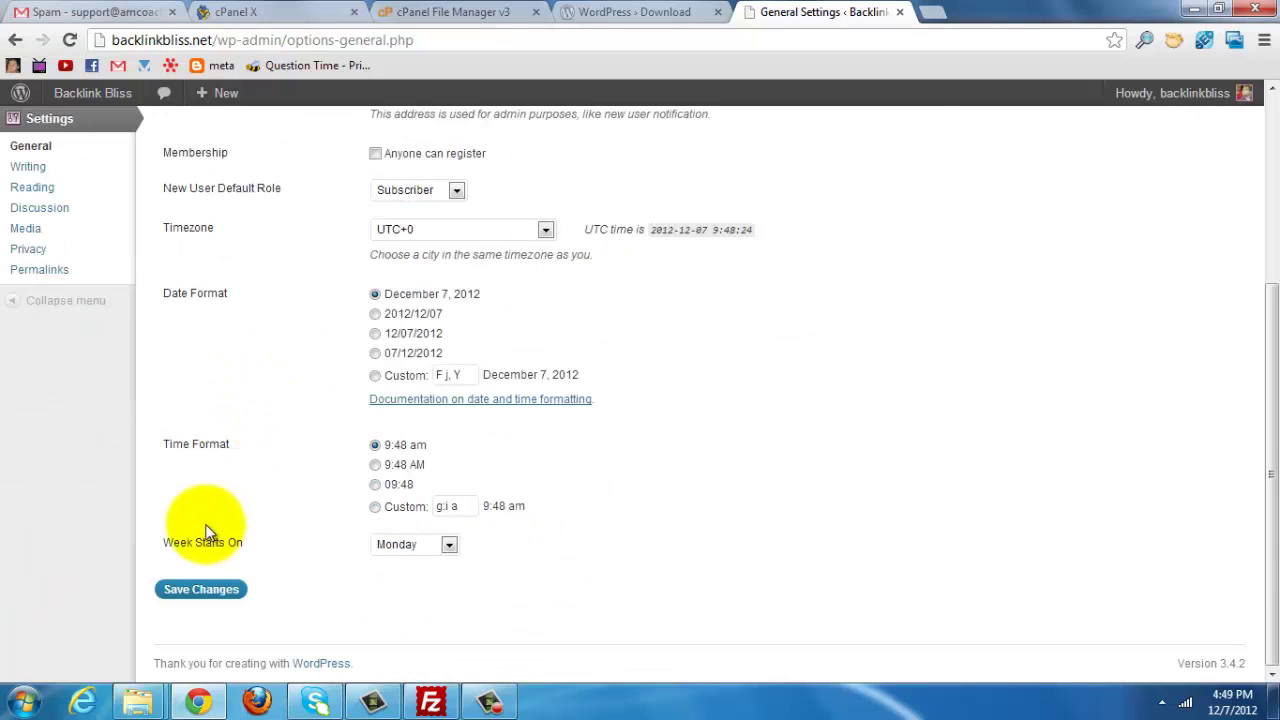
{"action": "scroll", "coordinate": [767, 551], "scroll_direction": "up", "scroll_amount": 3}
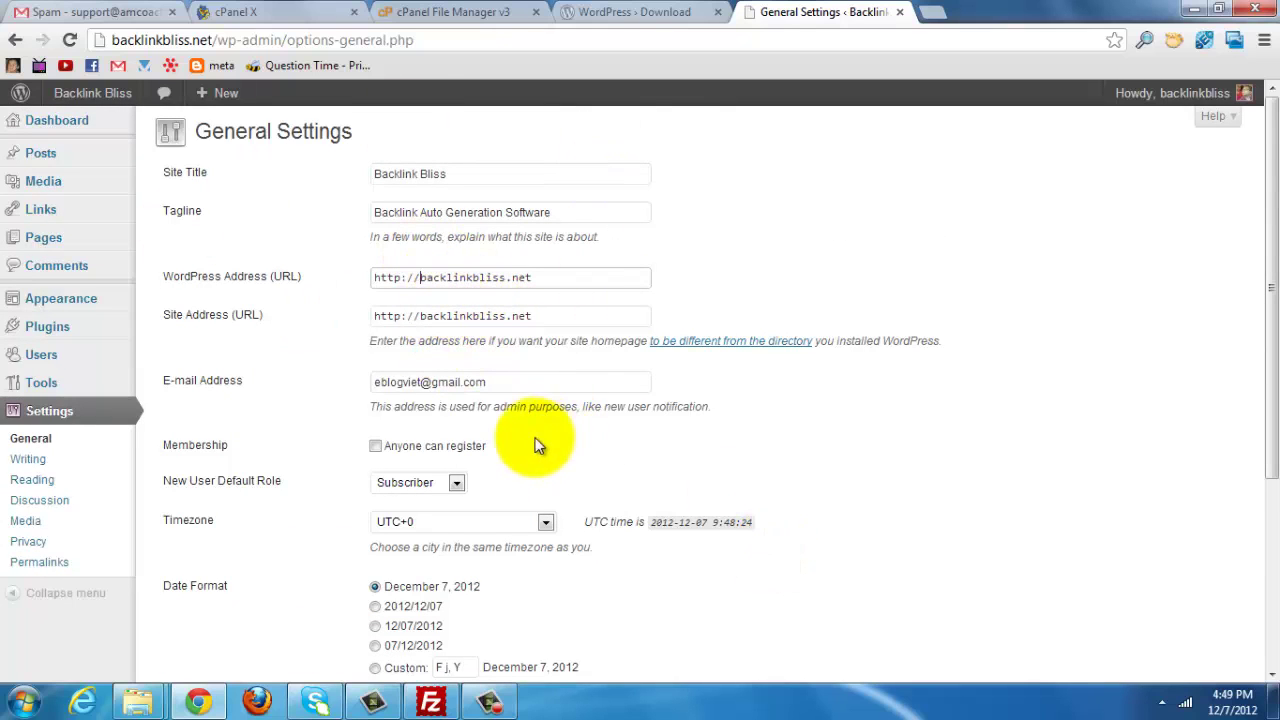
{"action": "left_click", "coordinate": [375, 447]}
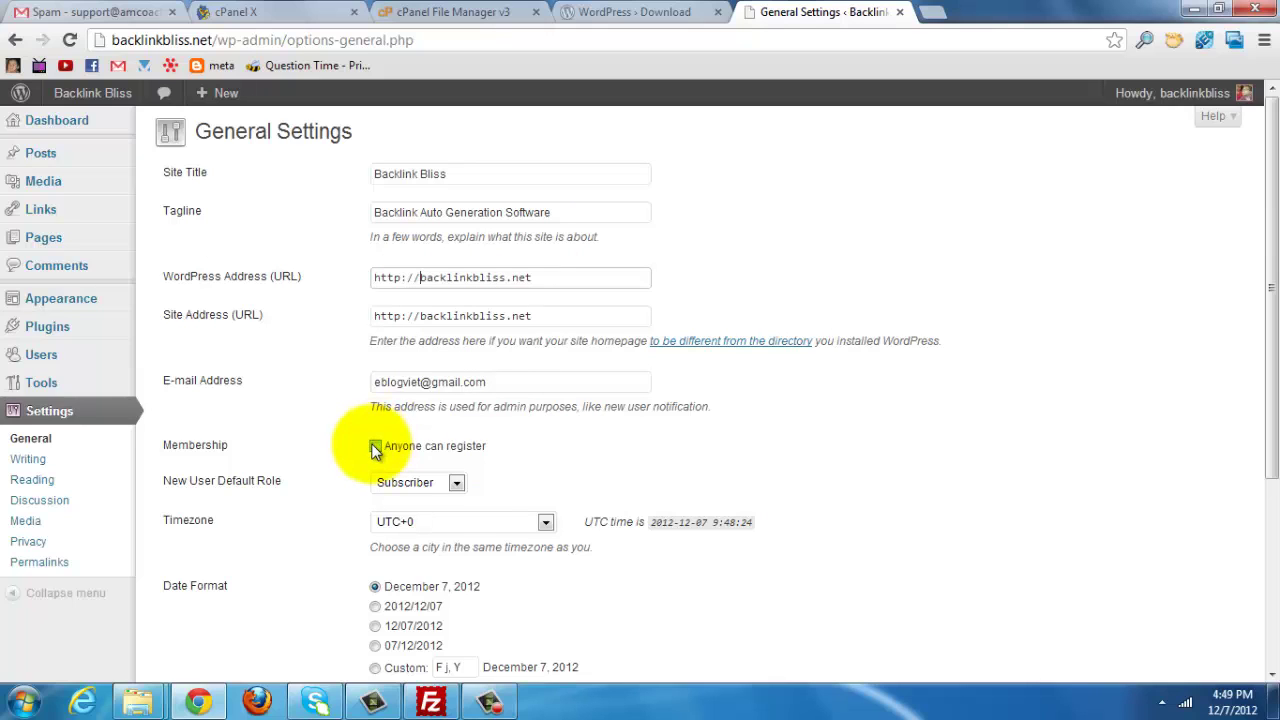
{"action": "left_click", "coordinate": [375, 447]}
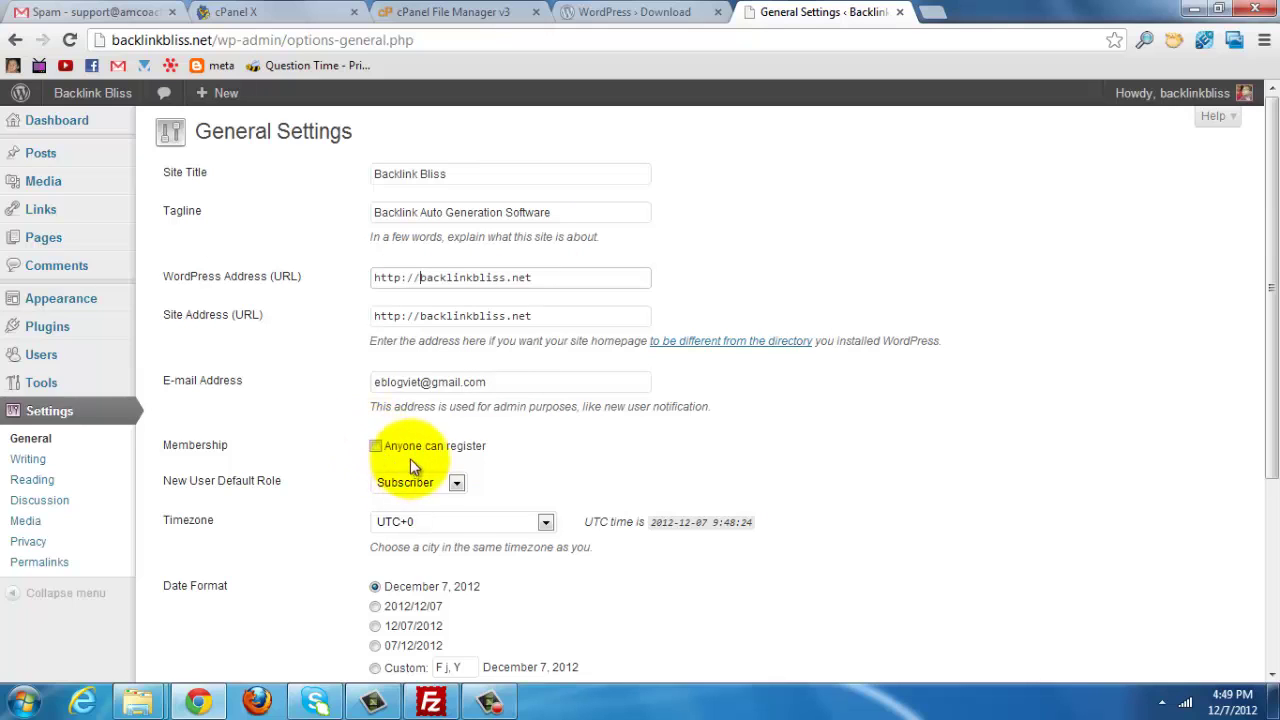
{"action": "scroll", "coordinate": [480, 455], "scroll_direction": "down", "scroll_amount": 1}
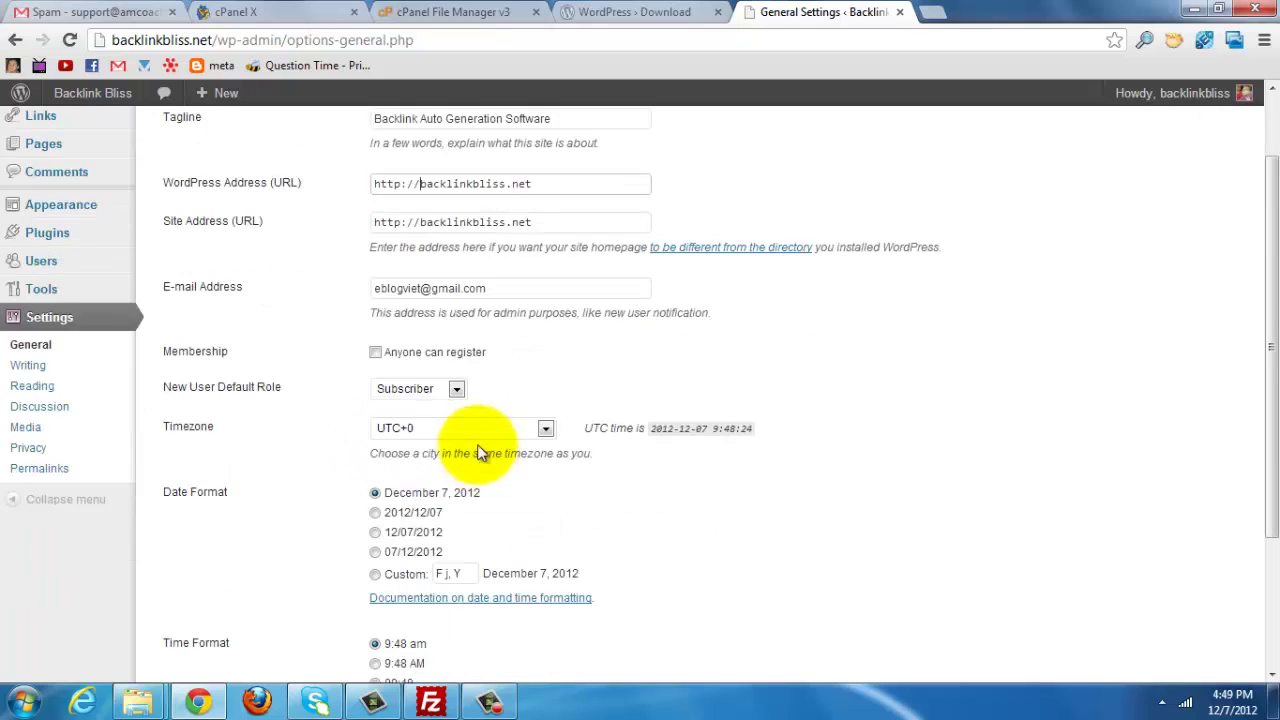
{"action": "left_click", "coordinate": [441, 379]}
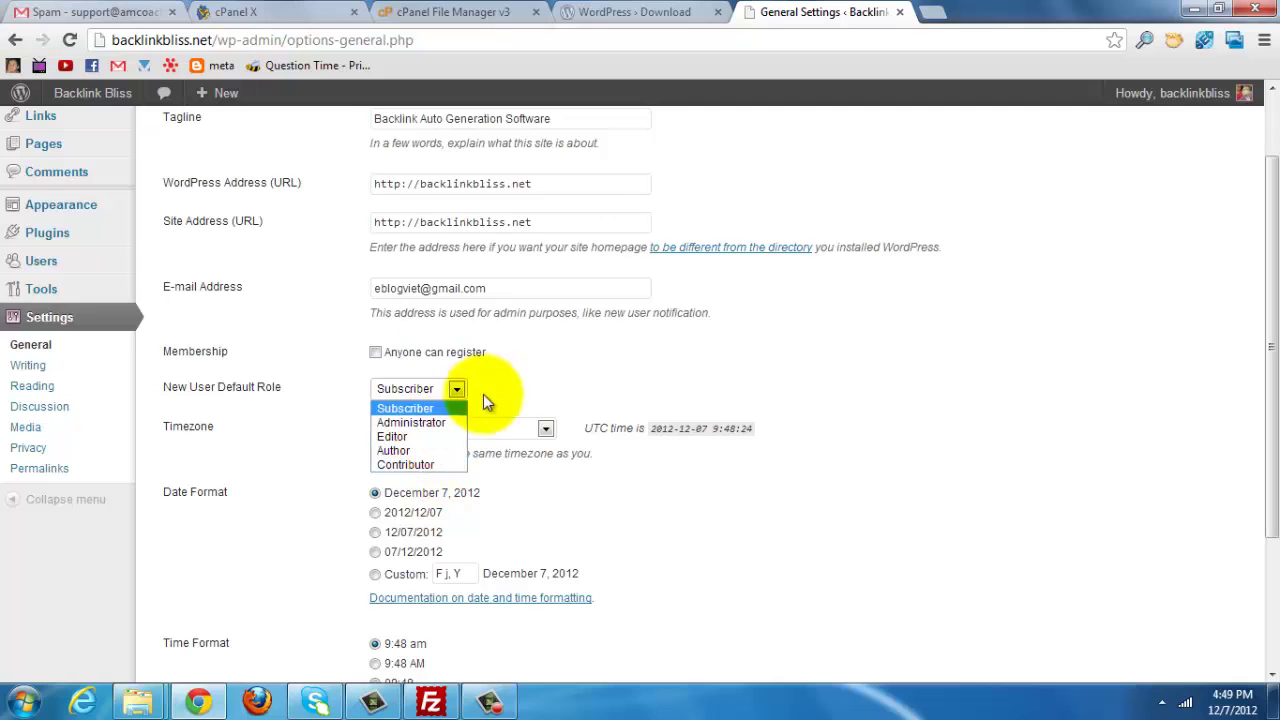
{"action": "left_click", "coordinate": [520, 385]}
Set the timezone to Ho Chi Minh and save the general settings
{"action": "left_click", "coordinate": [528, 432]}
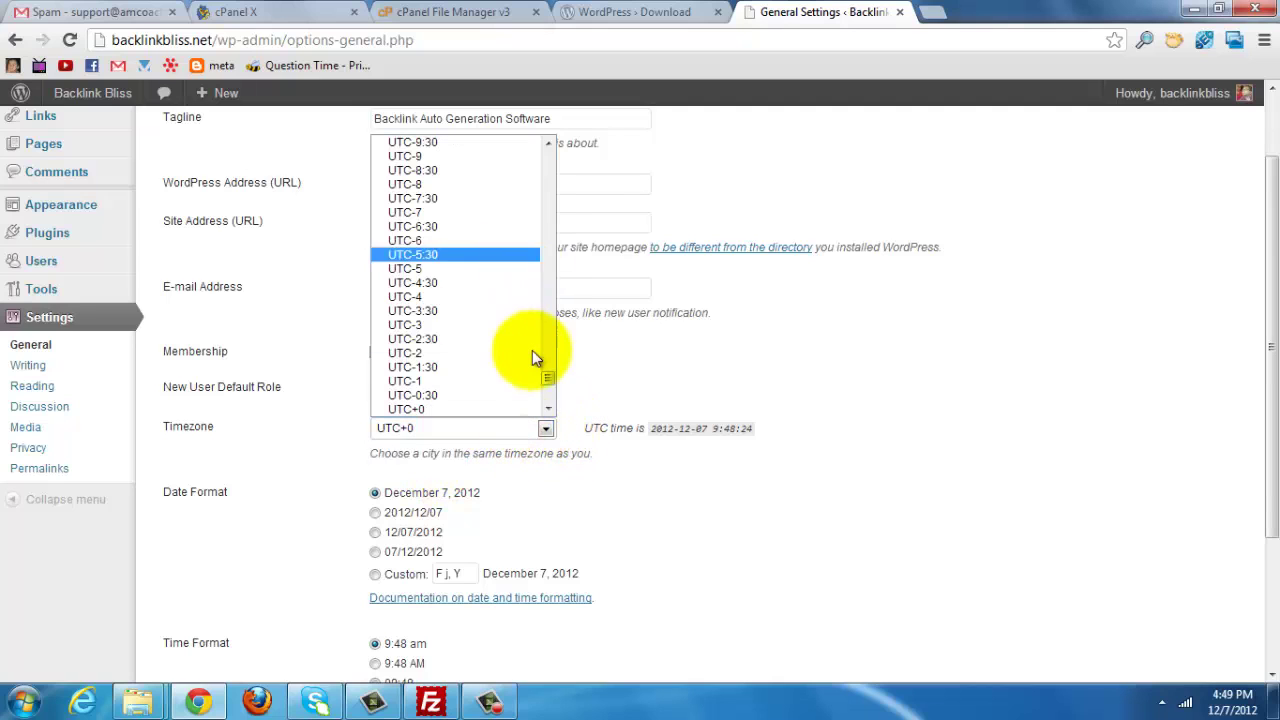
{"action": "left_click_drag", "start_coordinate": [546, 383], "coordinate": [546, 274]}
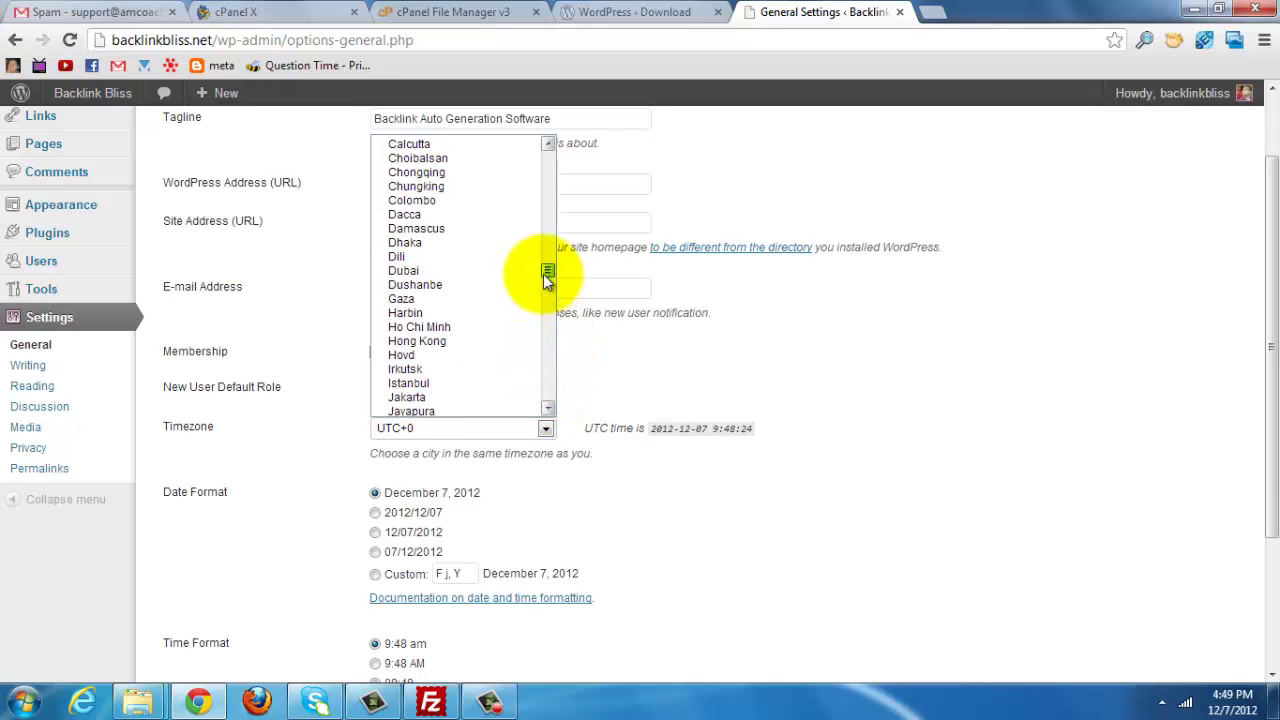
{"action": "left_click", "coordinate": [455, 326]}
{"action": "scroll", "coordinate": [652, 545], "scroll_direction": "down", "scroll_amount": 3}
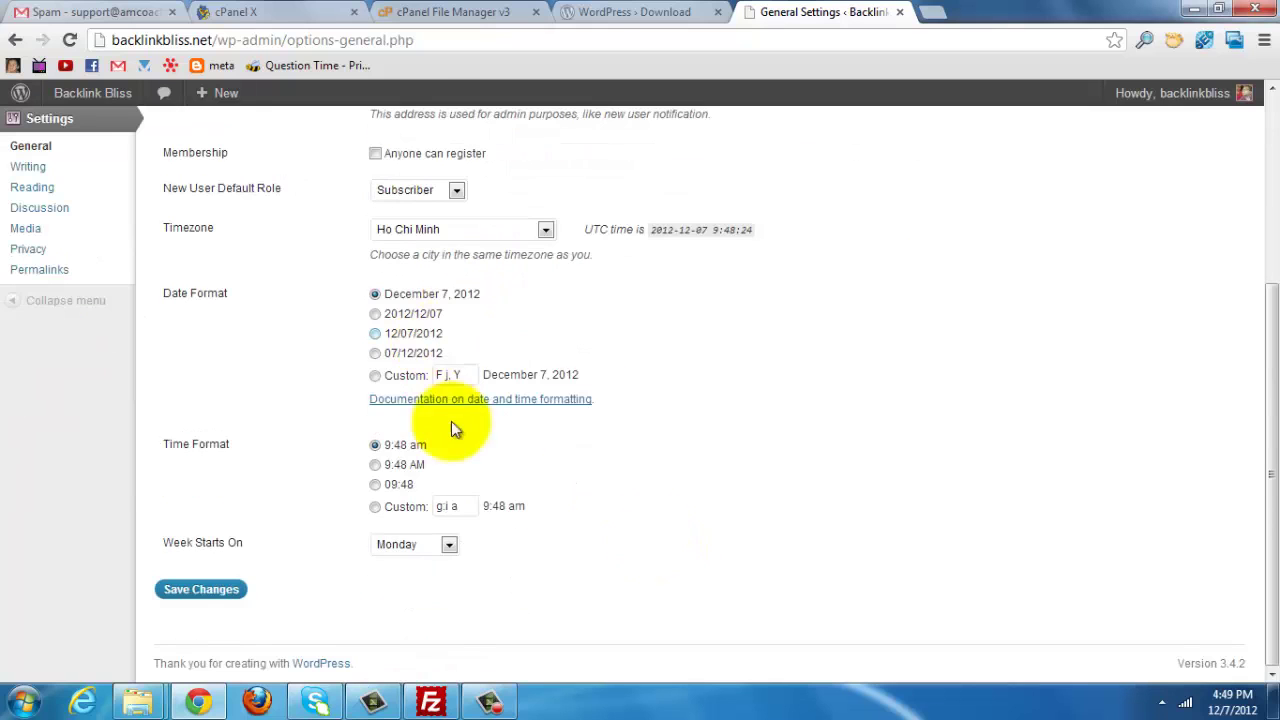
{"action": "scroll", "coordinate": [315, 600], "scroll_direction": "up", "scroll_amount": 3}
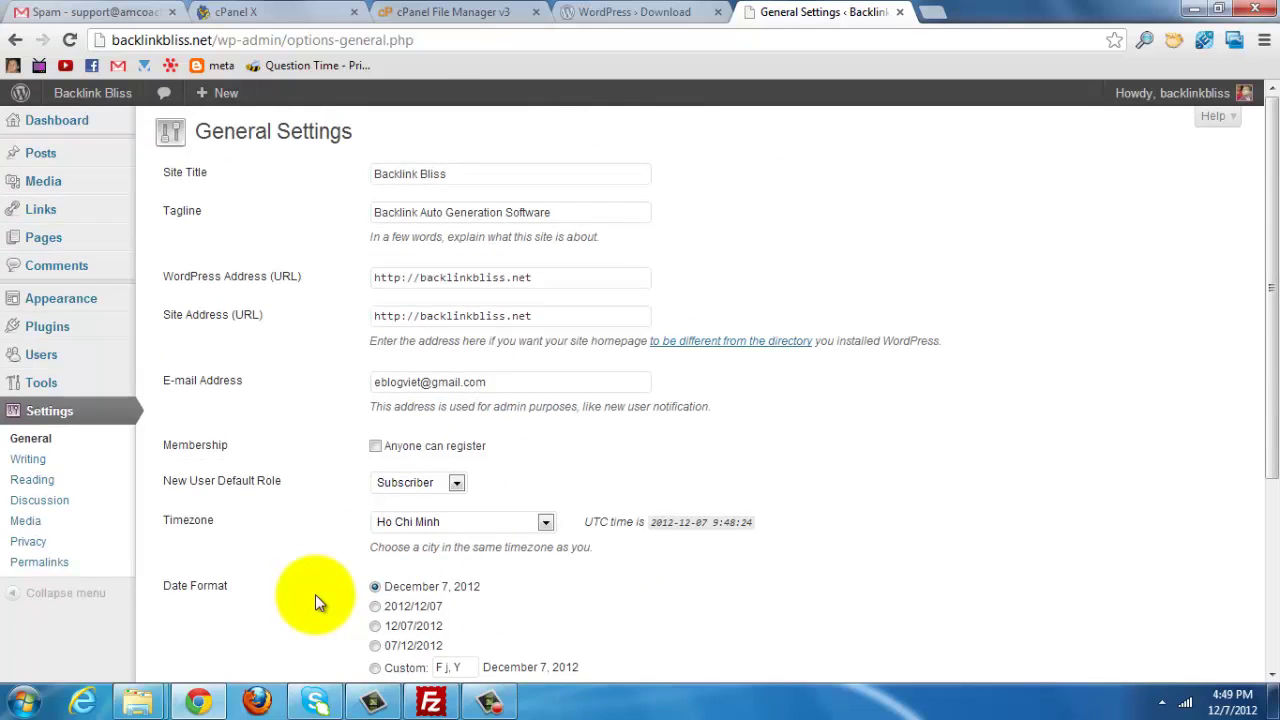
{"action": "scroll", "coordinate": [320, 600], "scroll_direction": "down", "scroll_amount": 3}
{"action": "left_click", "coordinate": [192, 591]}
{"action": "scroll", "coordinate": [888, 610], "scroll_direction": "up", "scroll_amount": 3}
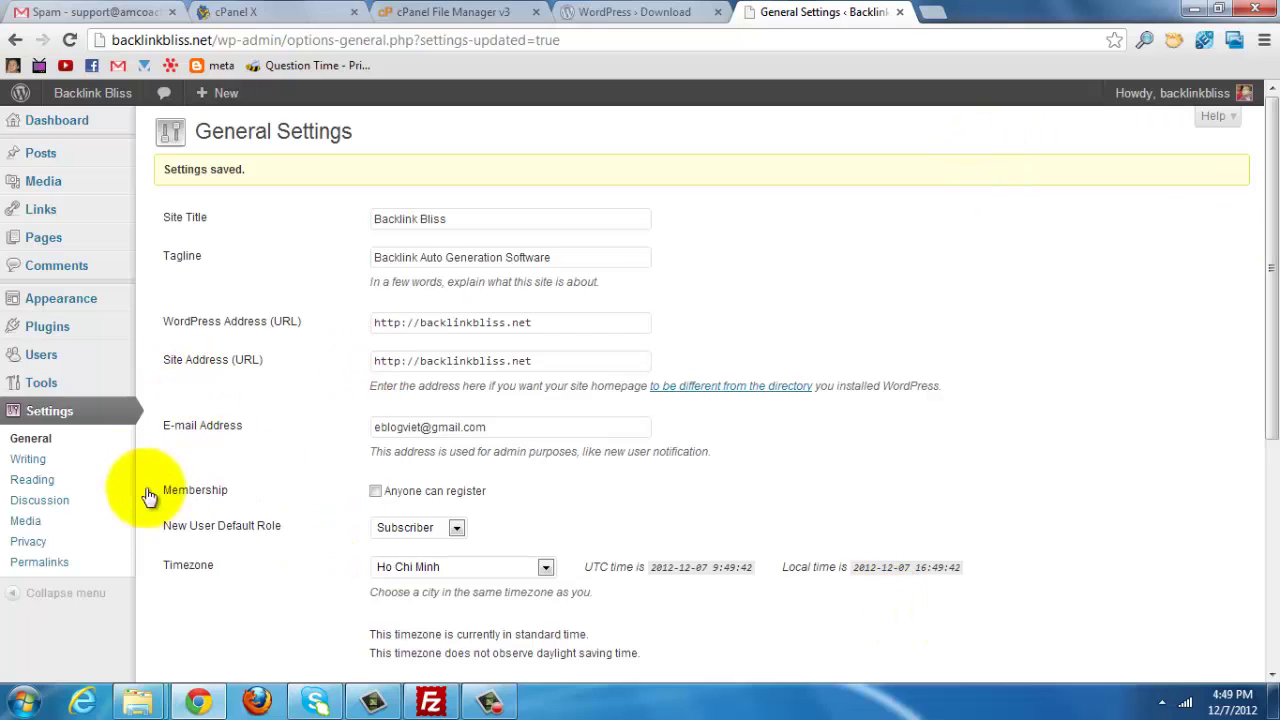
{"action": "left_click", "coordinate": [30, 459]}
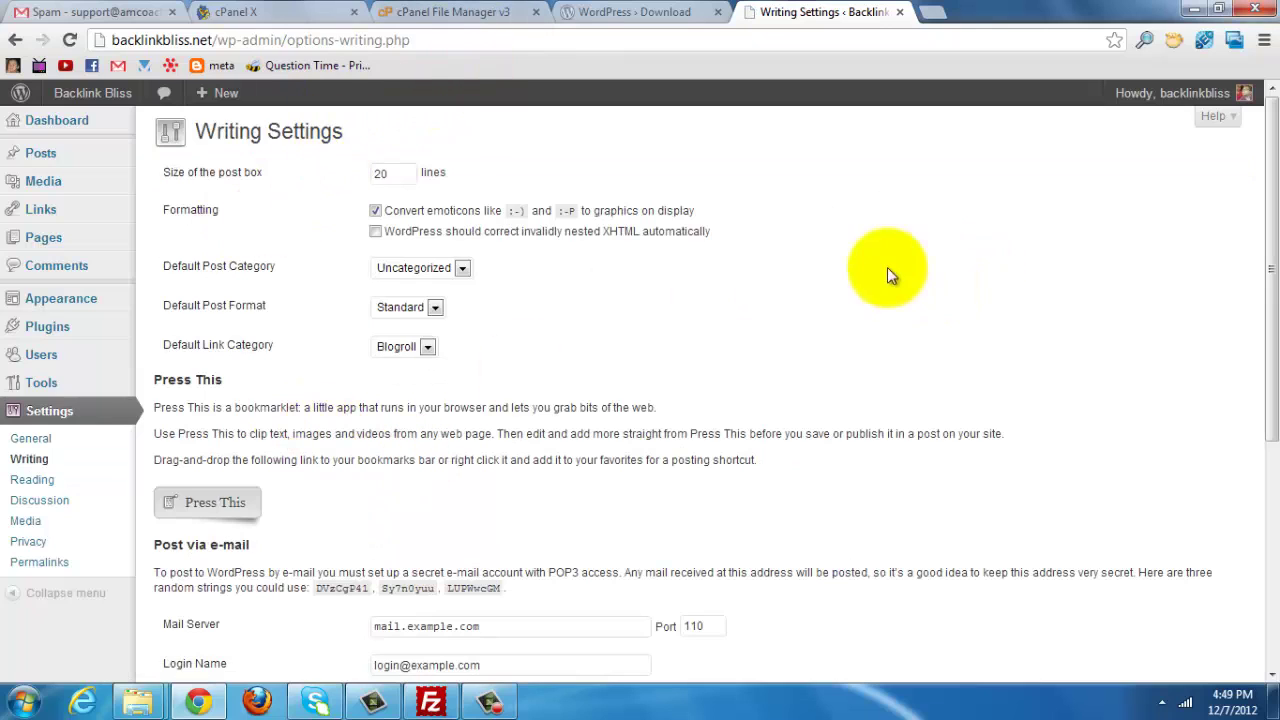
Turn on automatic fixing of invalidly nested XHTML and change the post box size from 20 to 25 lines
{"action": "left_click", "coordinate": [375, 231]}
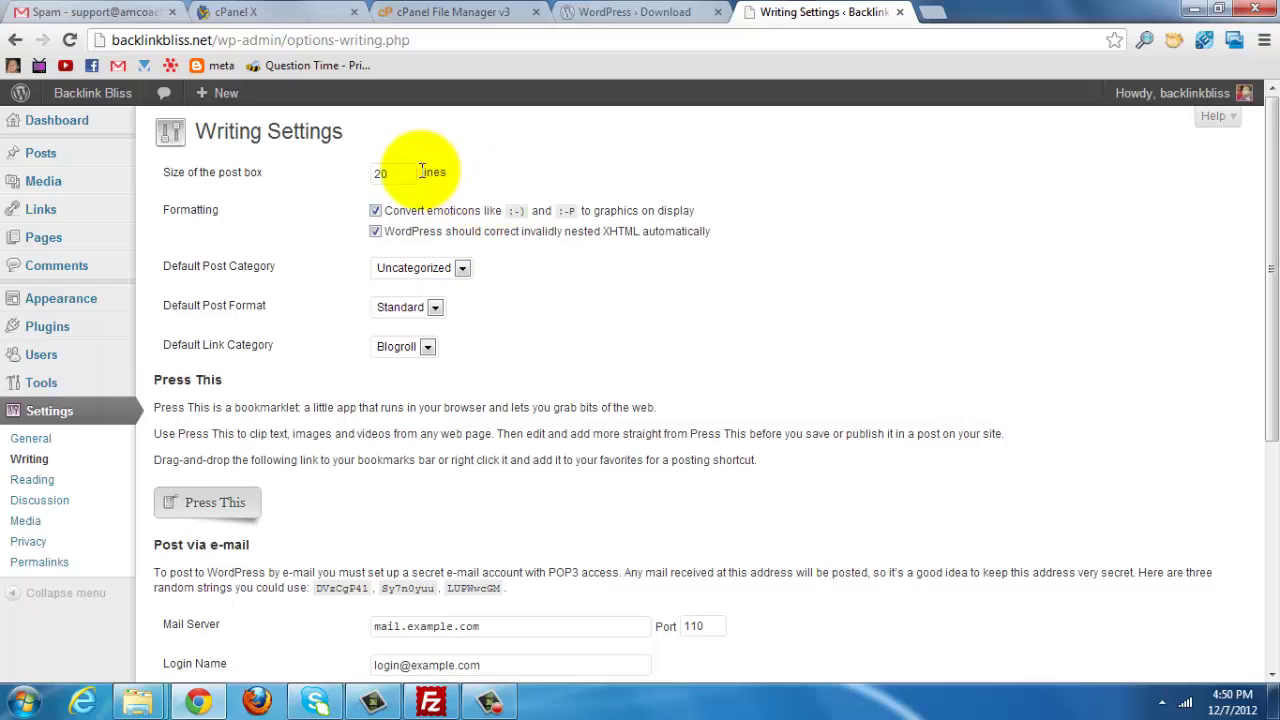
{"action": "left_click_drag", "start_coordinate": [389, 172], "coordinate": [244, 174]}
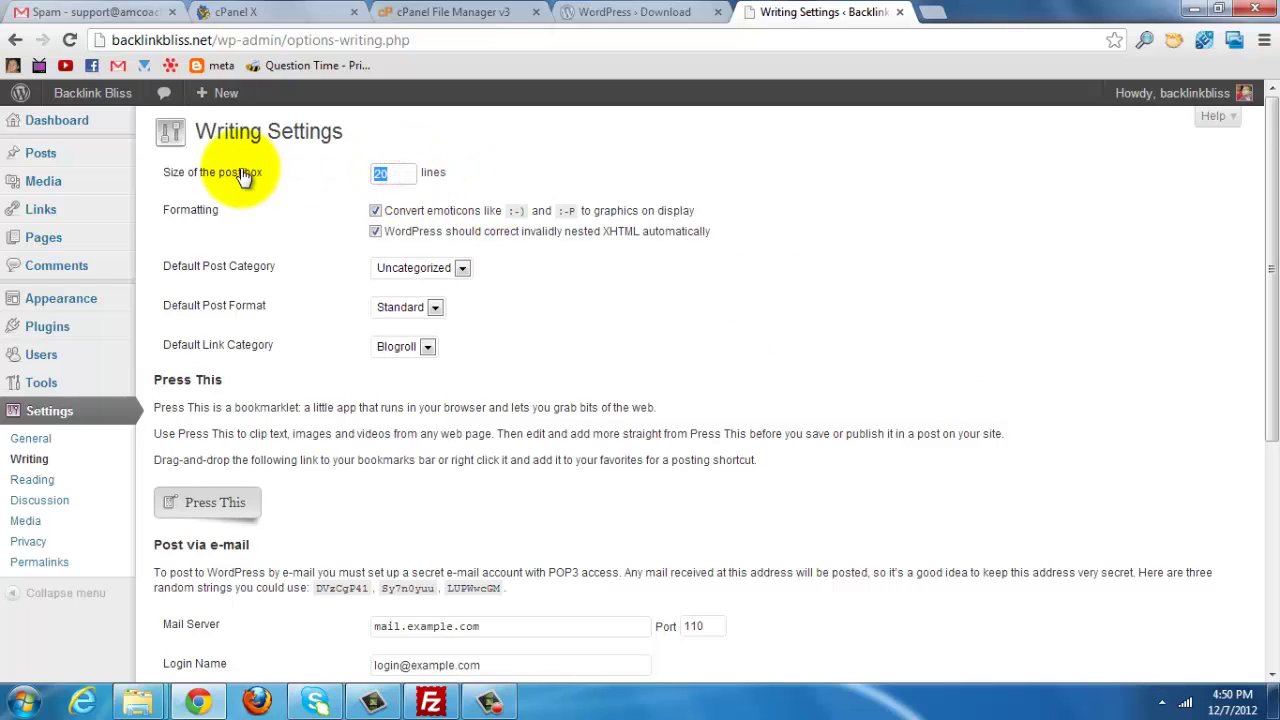
{"action": "type", "text": "25"}
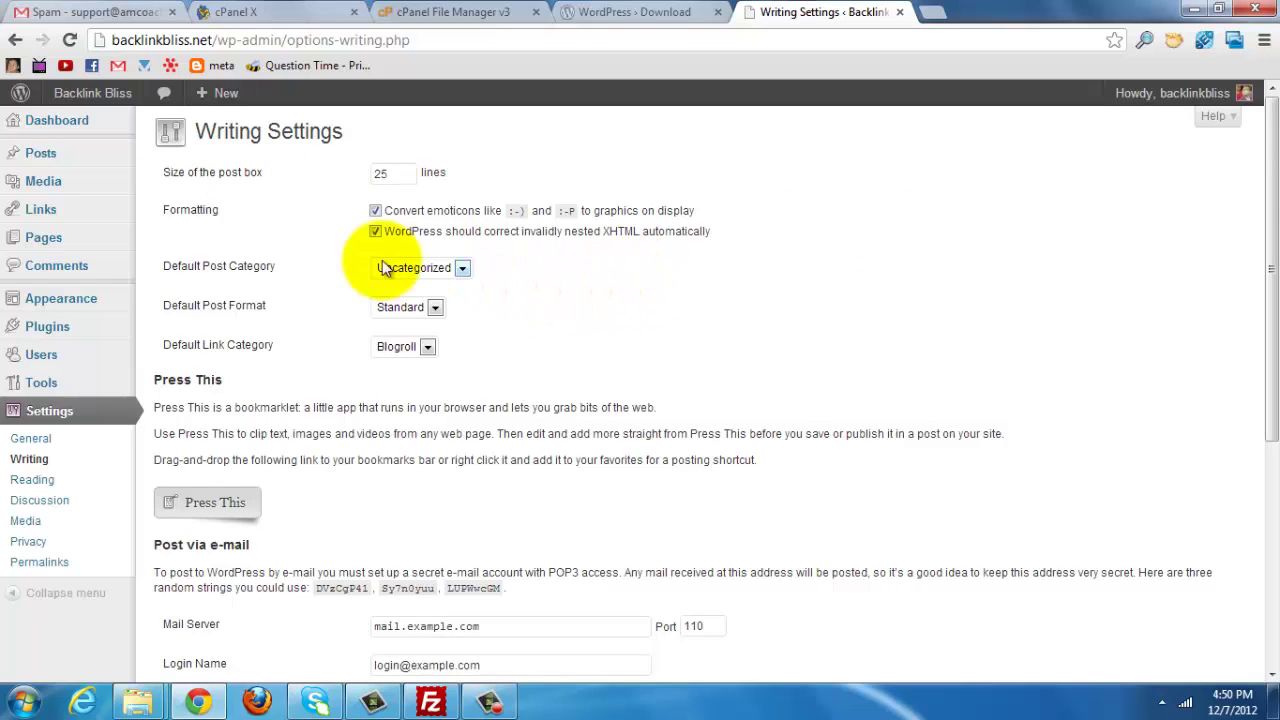
Keep Uncategorized as the default post category and Standard as the default post format
{"action": "left_click", "coordinate": [410, 268]}
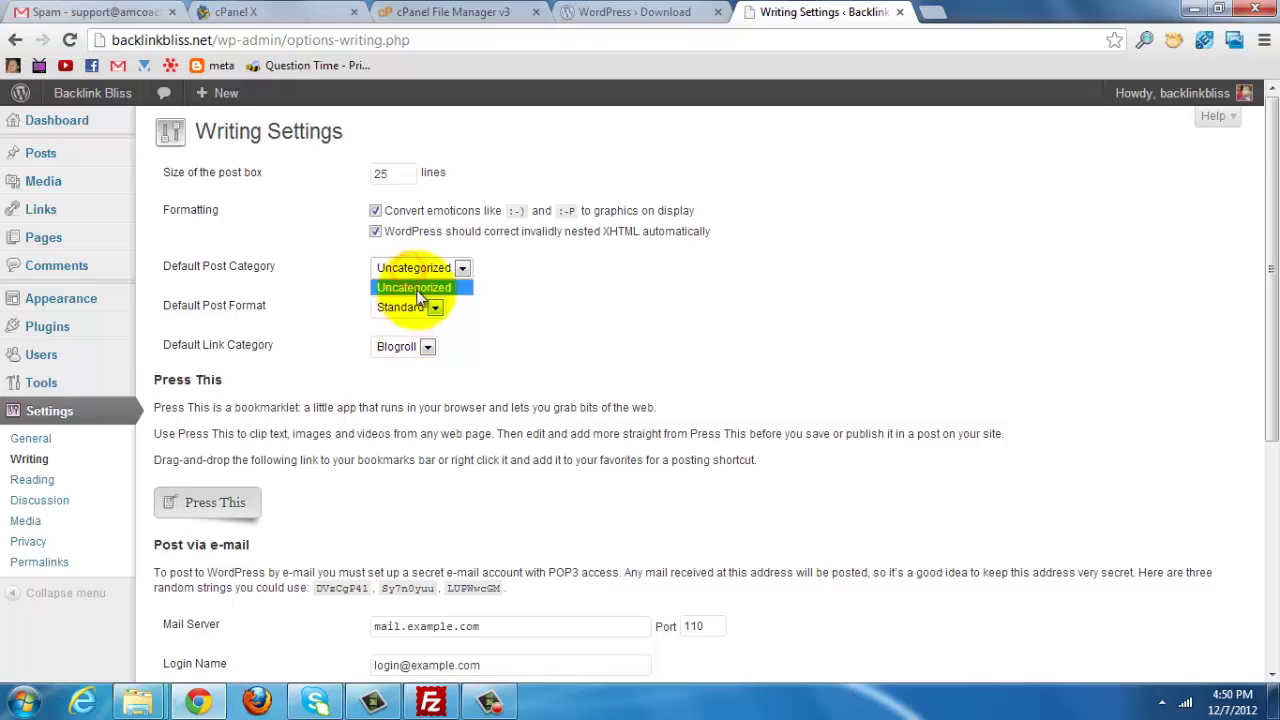
{"action": "left_click", "coordinate": [415, 287]}
{"action": "left_click", "coordinate": [413, 268]}
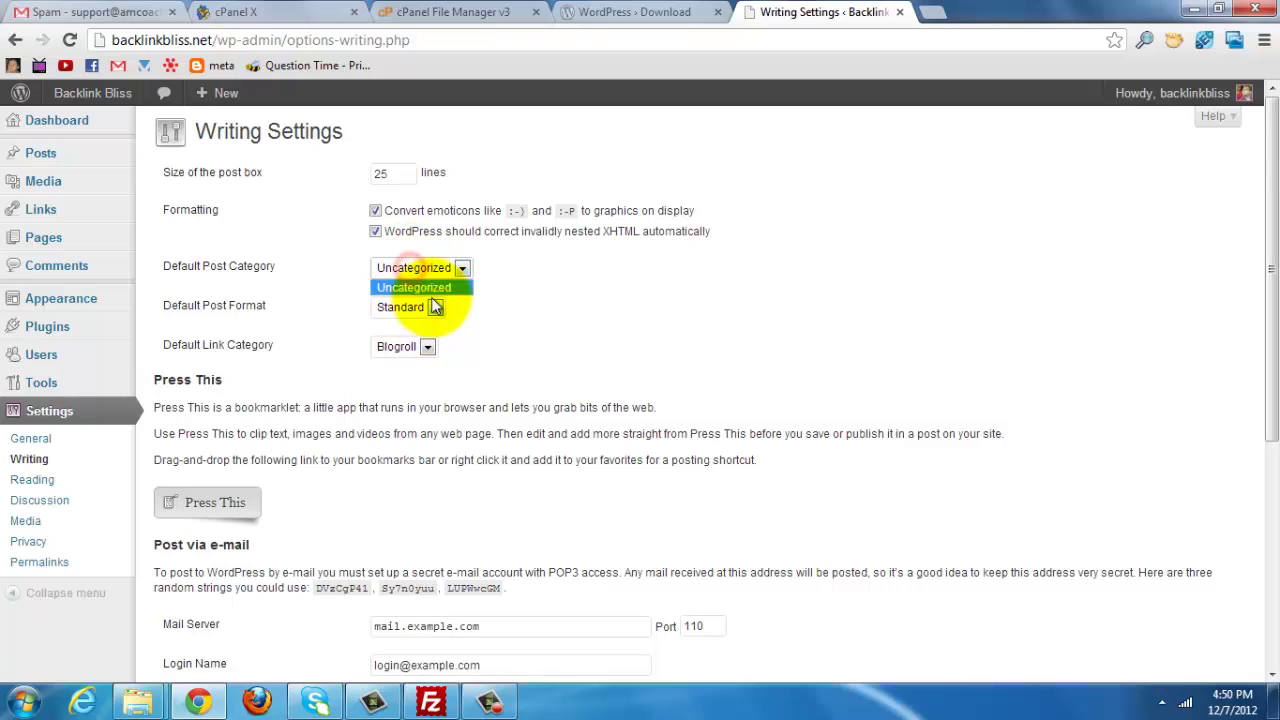
{"action": "left_click", "coordinate": [432, 288]}
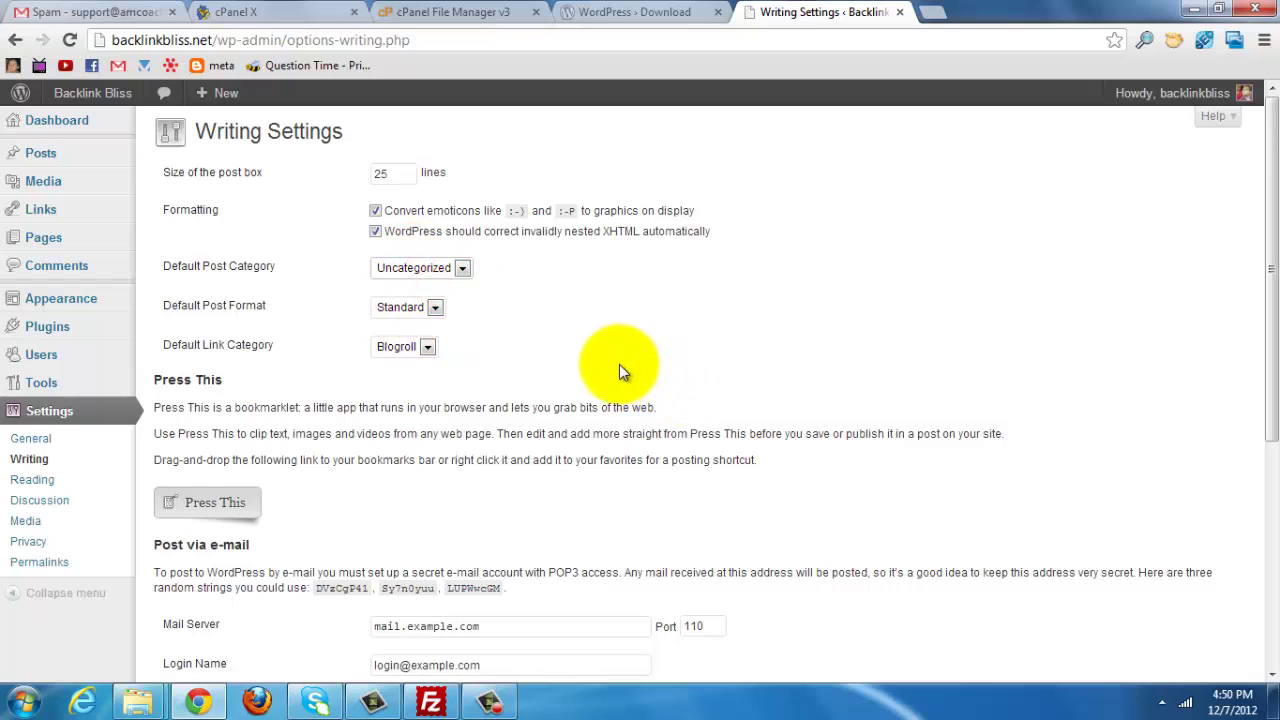
{"action": "left_click", "coordinate": [430, 307]}
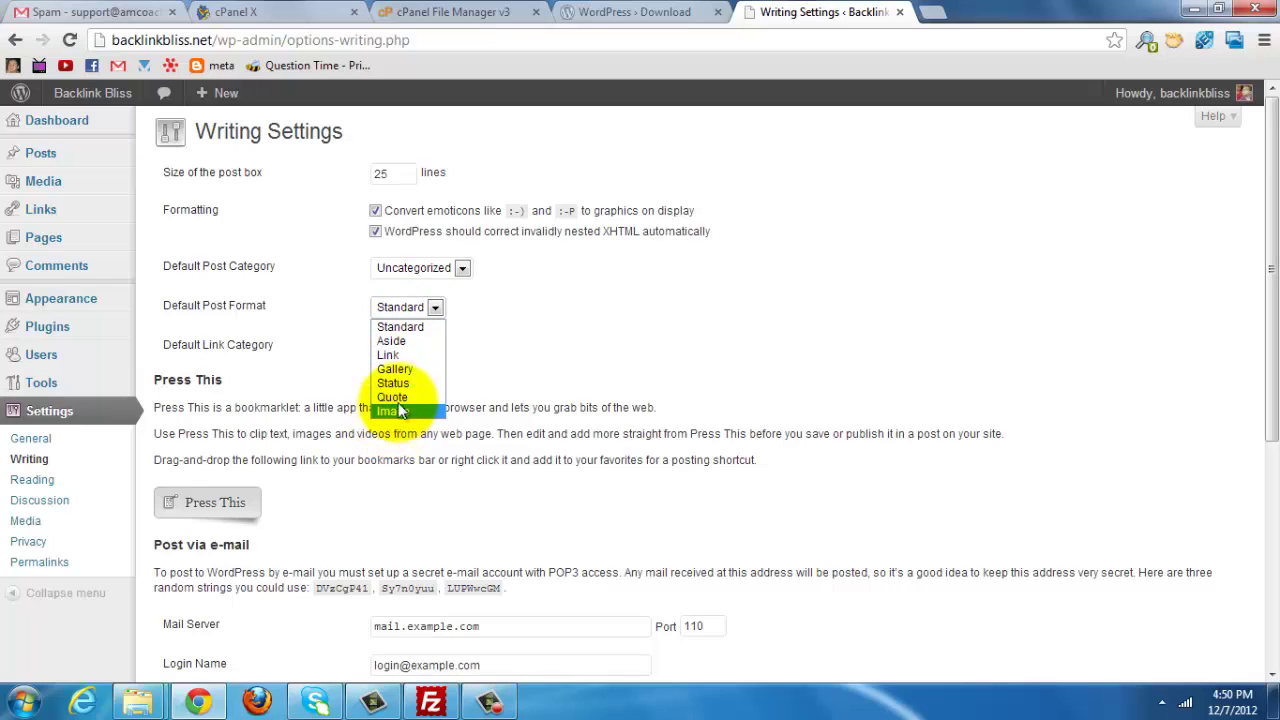
{"action": "left_click", "coordinate": [547, 352]}
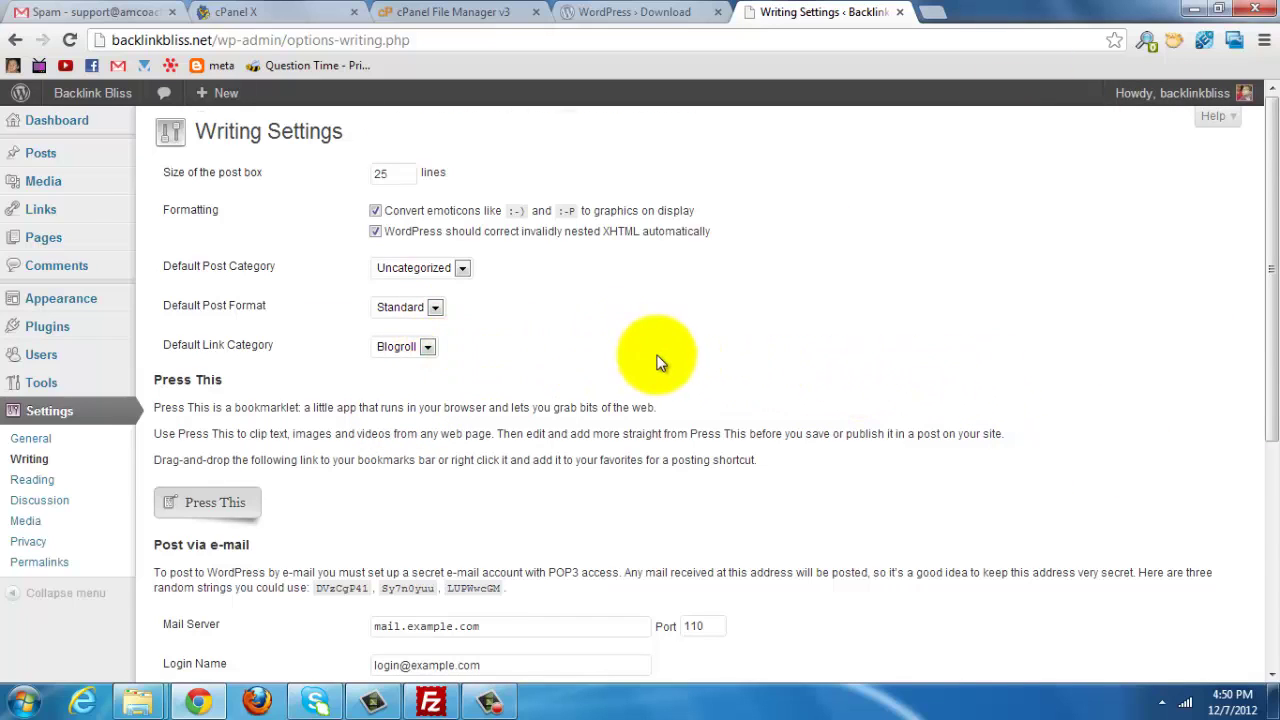
Enable Atom Publishing Protocol and XML-RPC, save the Writing settings, and go to Reading settings
{"action": "scroll", "coordinate": [657, 354], "scroll_direction": "down", "scroll_amount": 3}
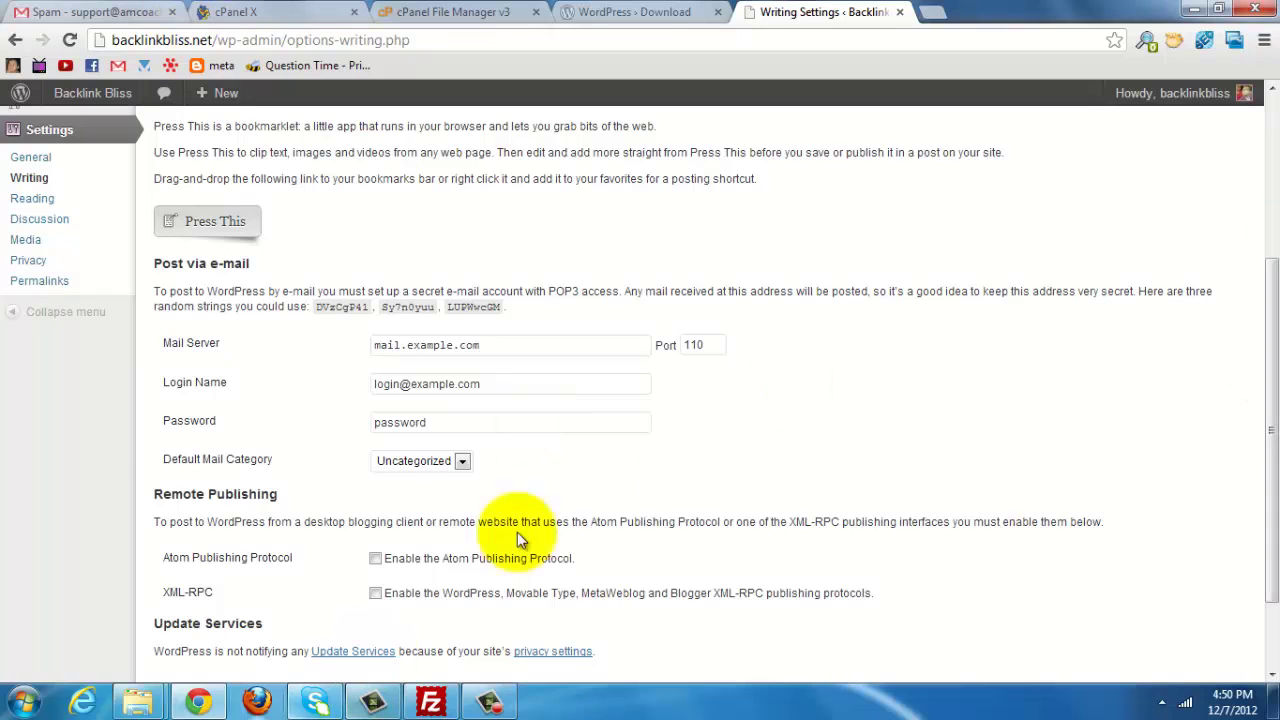
{"action": "scroll", "coordinate": [755, 427], "scroll_direction": "down", "scroll_amount": 2}
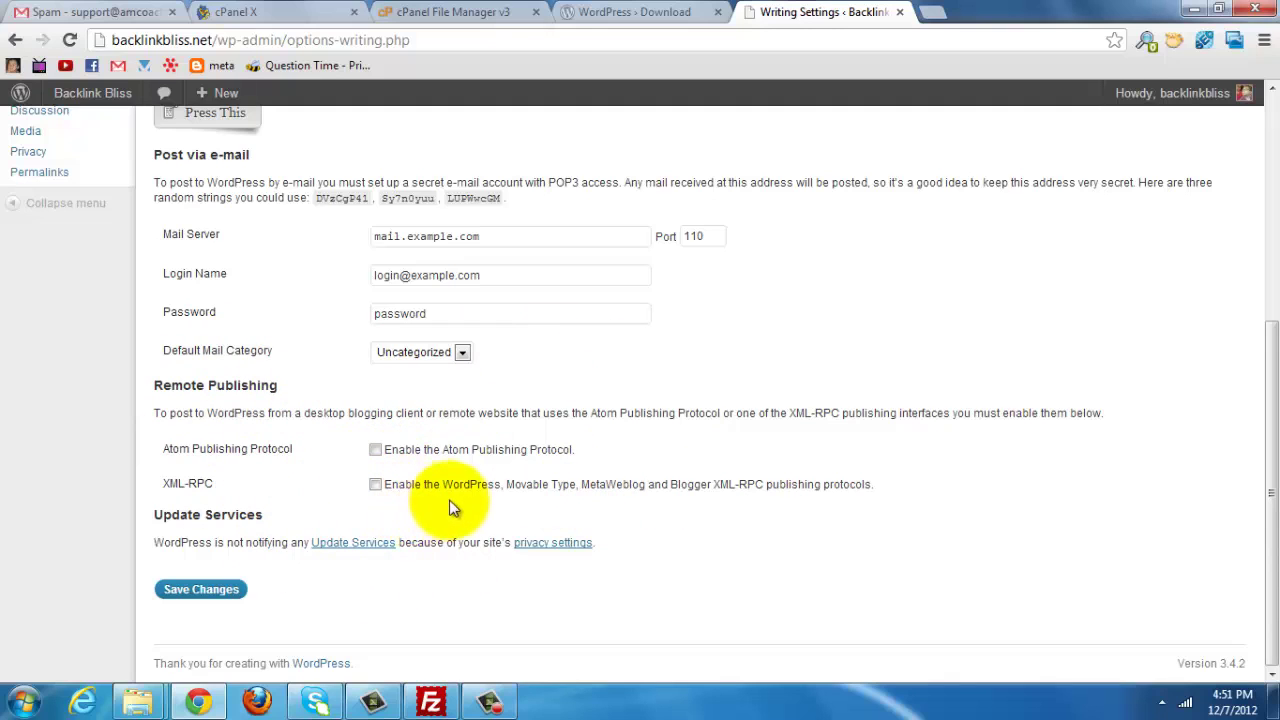
{"action": "left_click", "coordinate": [377, 451]}
{"action": "left_click", "coordinate": [378, 482]}
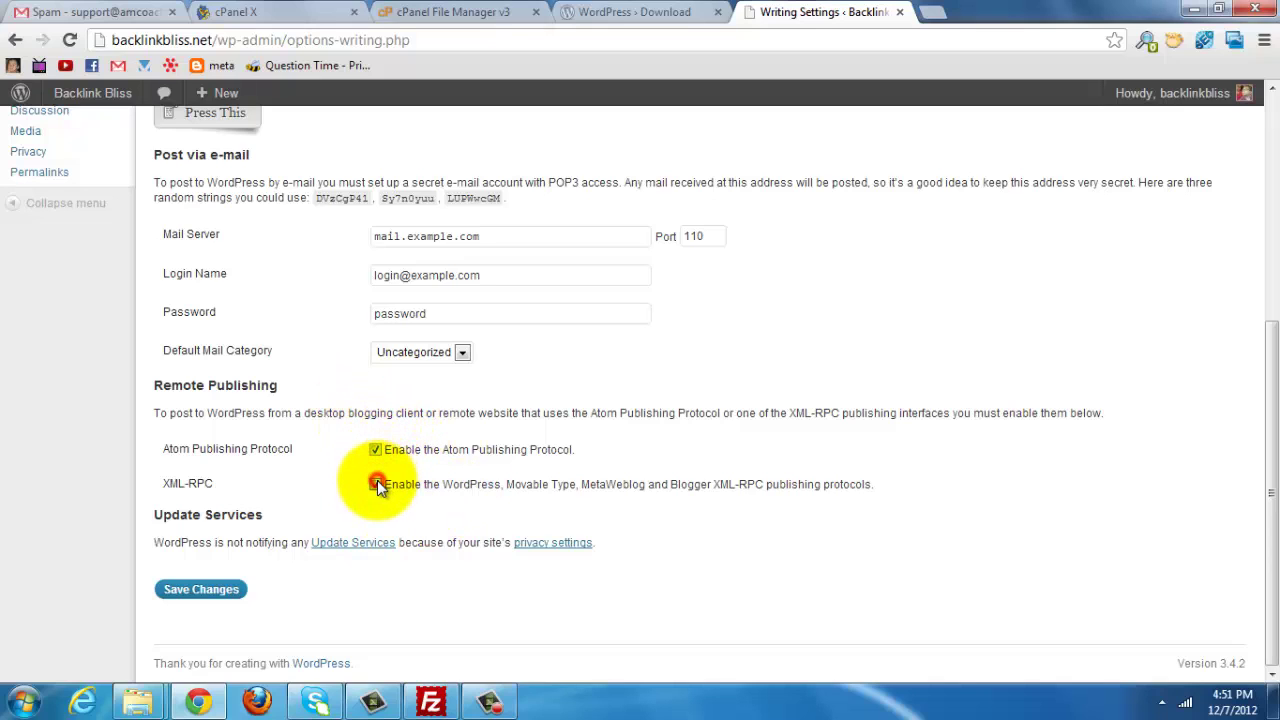
{"action": "left_click", "coordinate": [190, 590]}
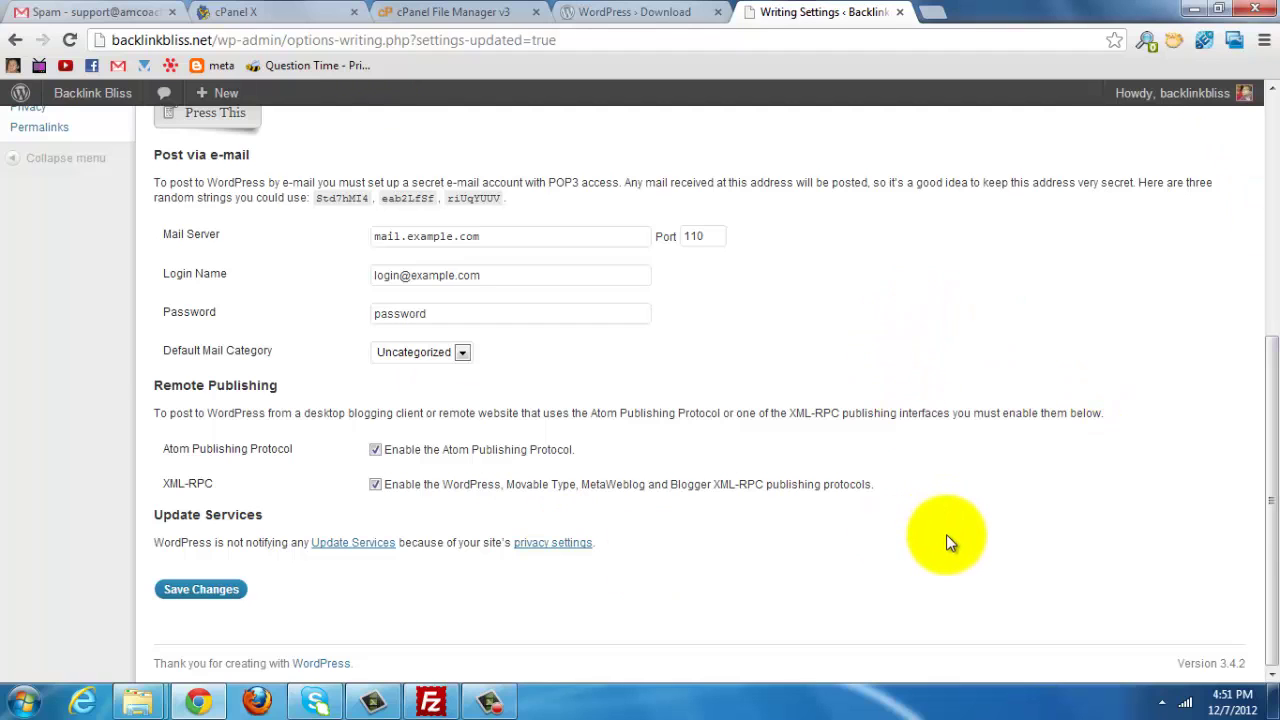
{"action": "scroll", "coordinate": [946, 534], "scroll_direction": "up", "scroll_amount": 5}
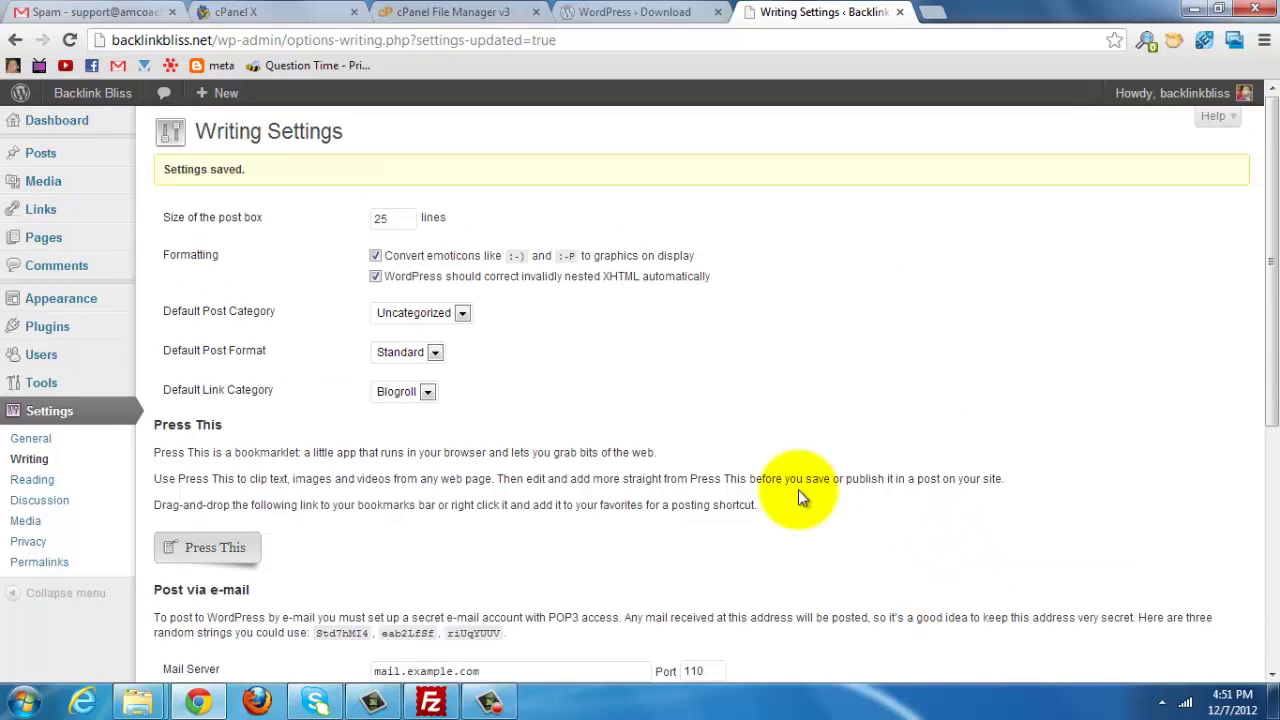
{"action": "left_click", "coordinate": [30, 480]}
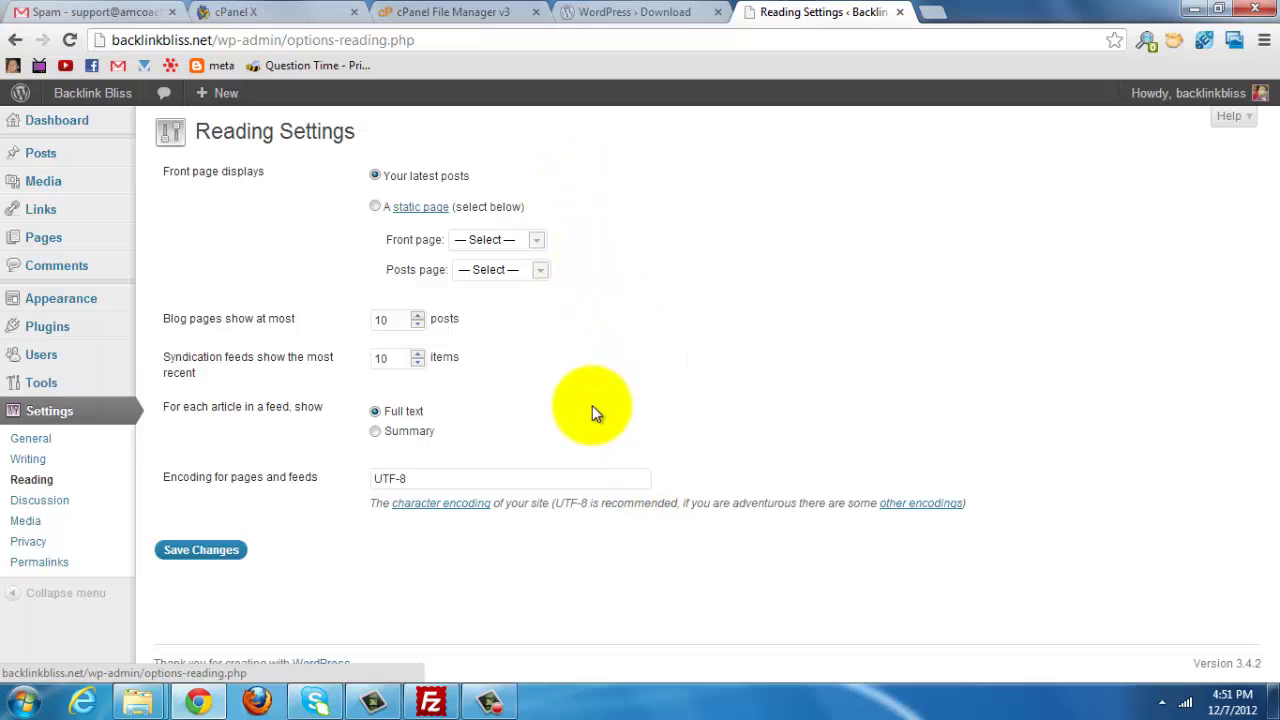
Load the amcoaching.net site in a new browser tab and scroll through it
{"action": "left_click", "coordinate": [929, 12]}
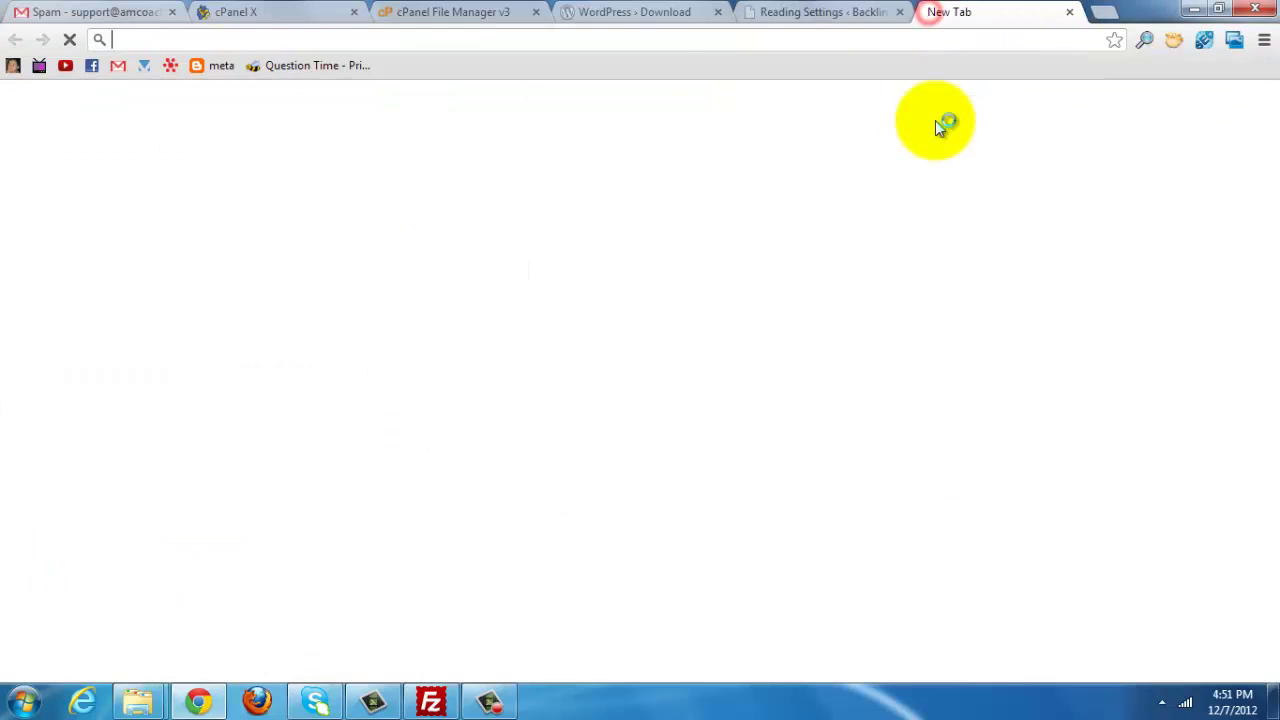
{"action": "type", "text": "amcoa"}
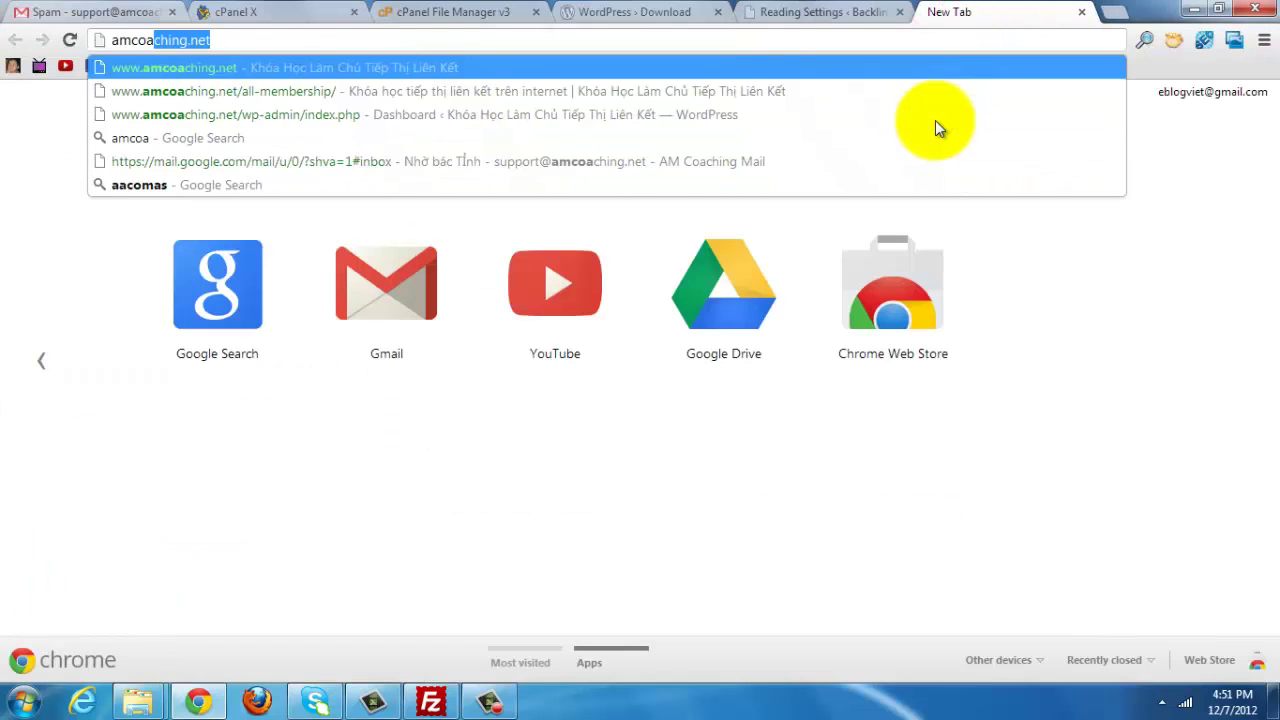
{"action": "key", "text": "Return"}
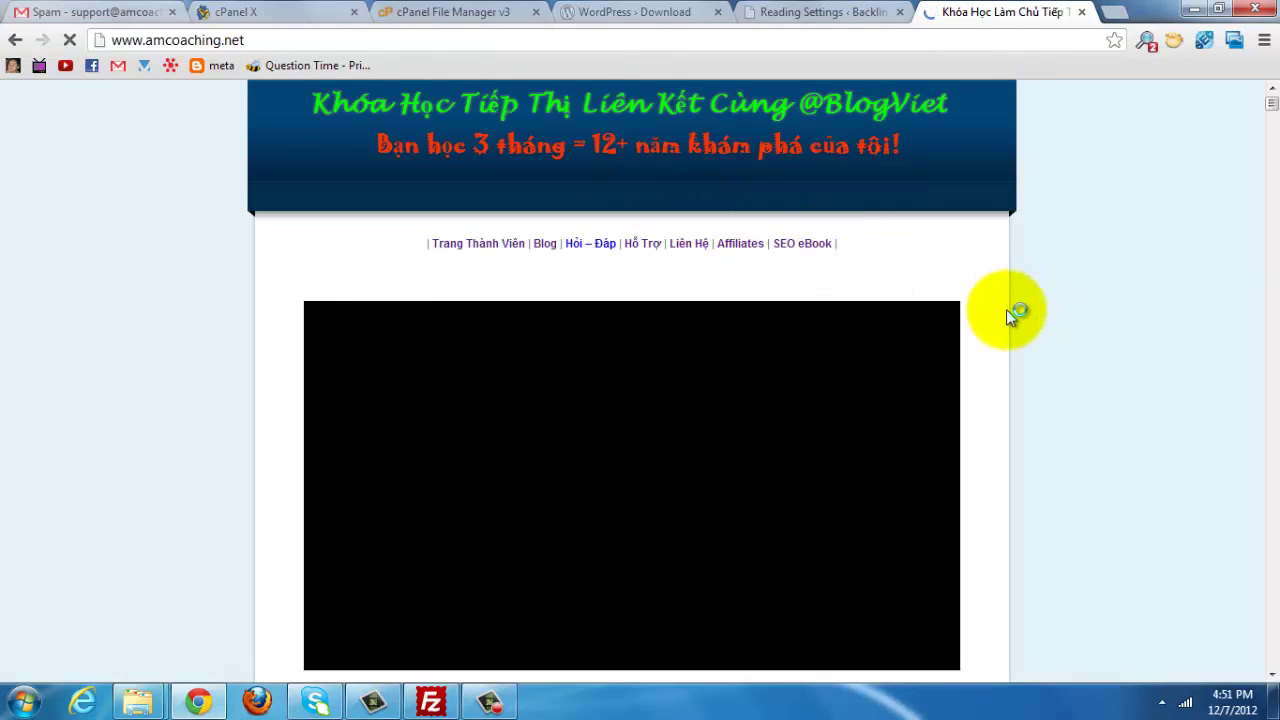
{"action": "scroll", "coordinate": [1006, 309], "scroll_direction": "down", "scroll_amount": 5}
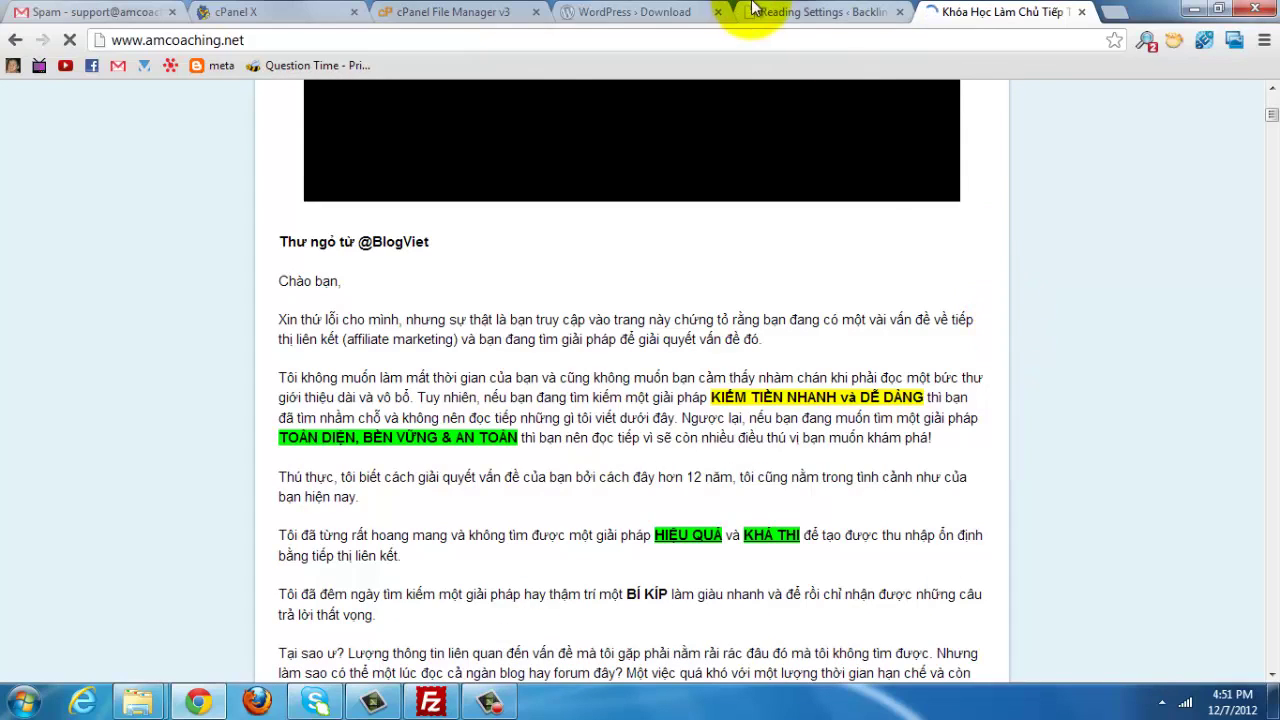
In Reading Settings, set the front page to a static page showing Sample Page
{"action": "left_click", "coordinate": [754, 11]}
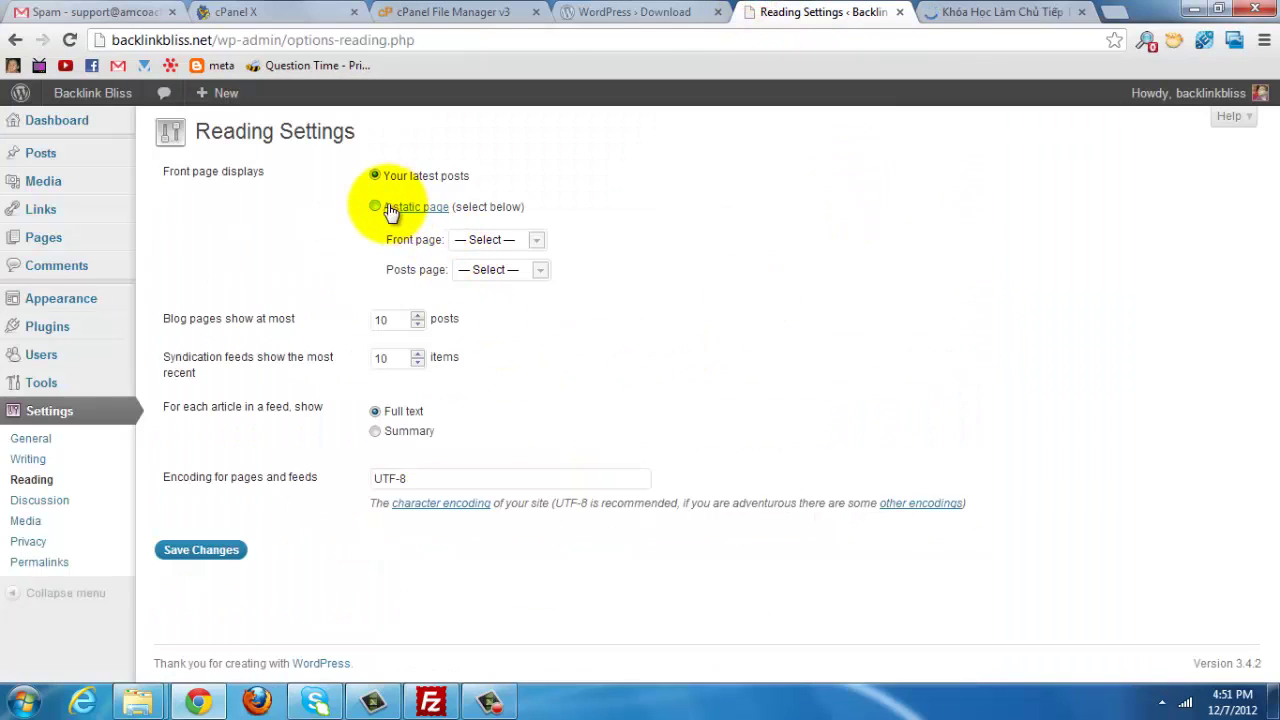
{"action": "left_click", "coordinate": [372, 208]}
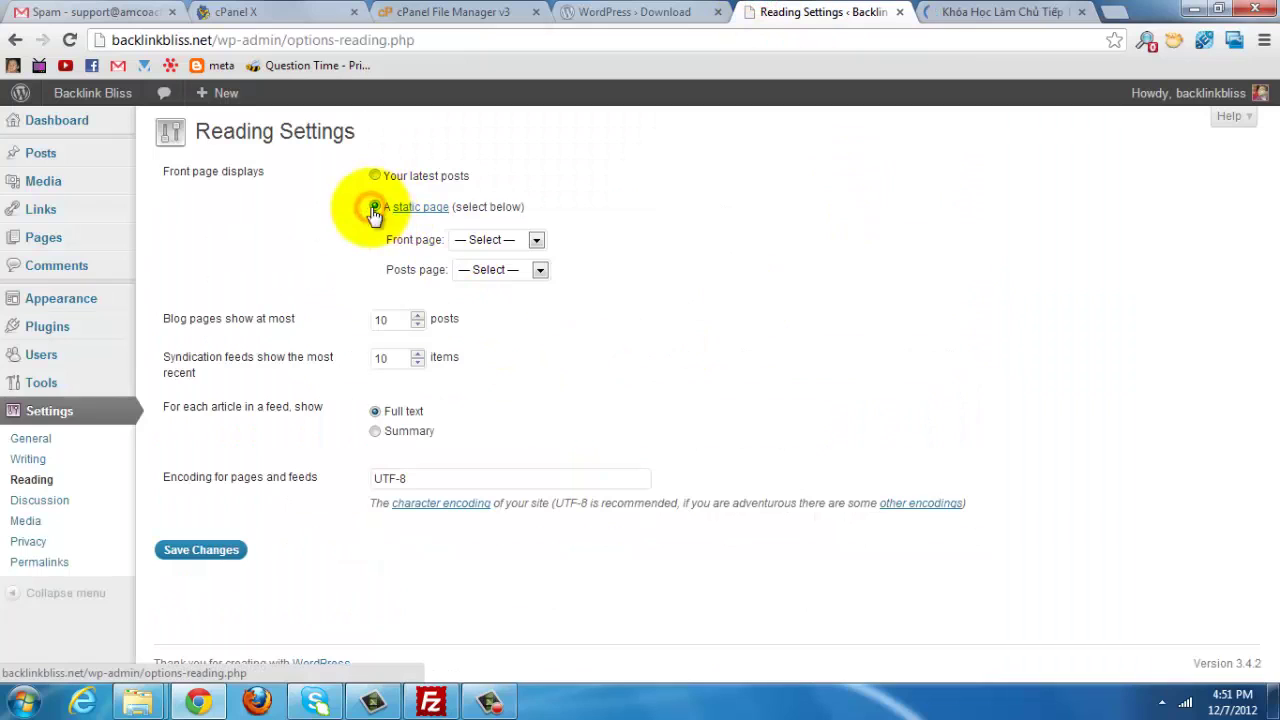
{"action": "left_click", "coordinate": [506, 239]}
{"action": "left_click", "coordinate": [510, 274]}
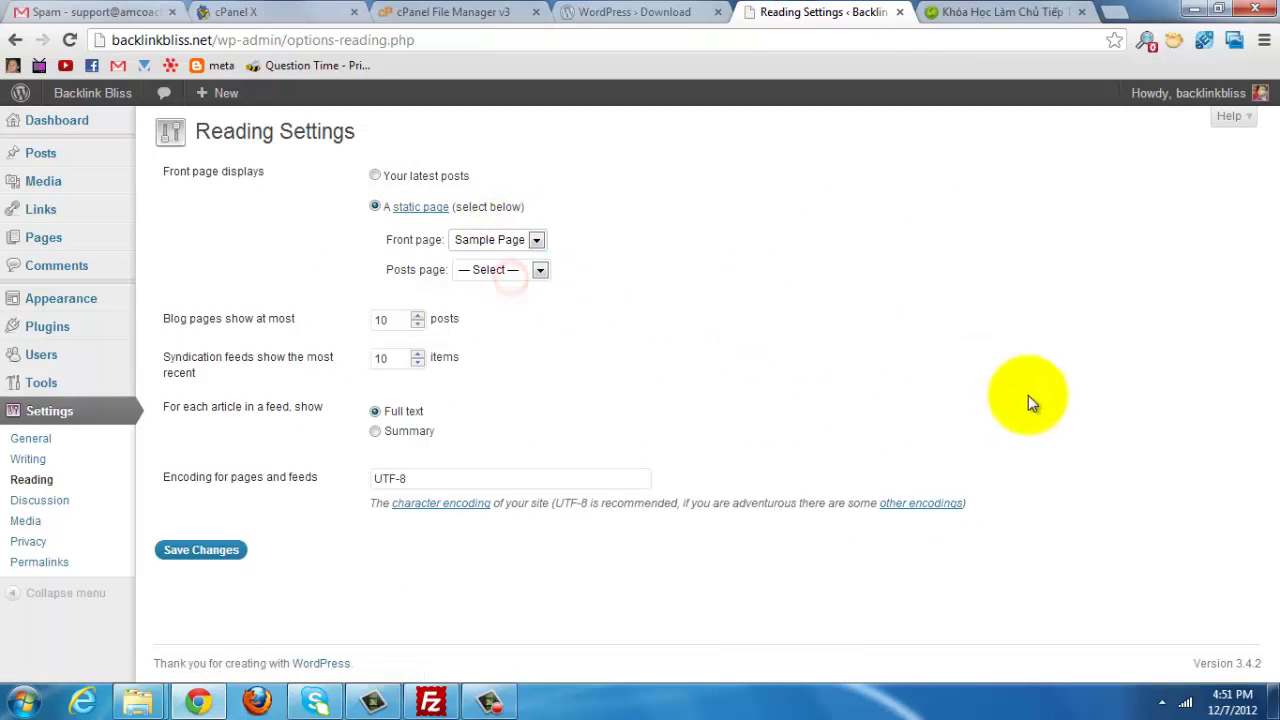
Open the amcoaching.net/amc address in the other tab, then return to Reading Settings
{"action": "left_click", "coordinate": [1050, 12]}
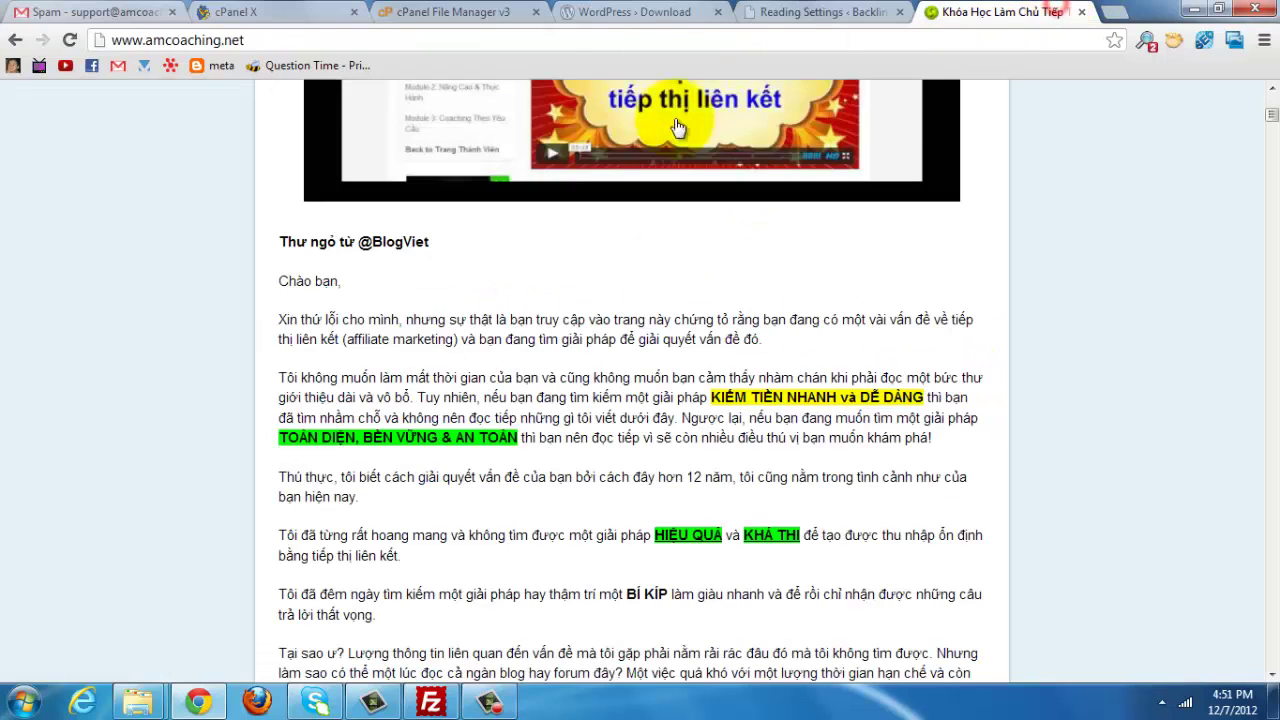
{"action": "left_click", "coordinate": [285, 47]}
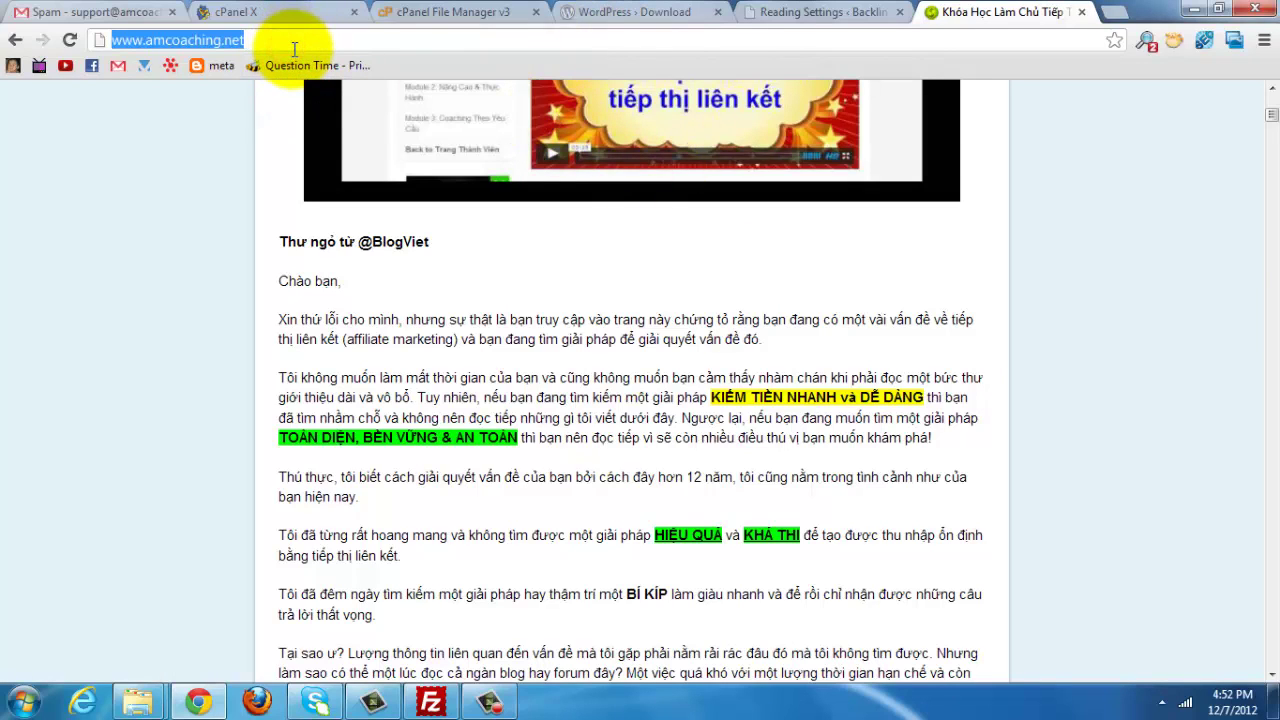
{"action": "key", "text": "End"}
{"action": "type", "text": "/"}
{"action": "type", "text": "amc"}
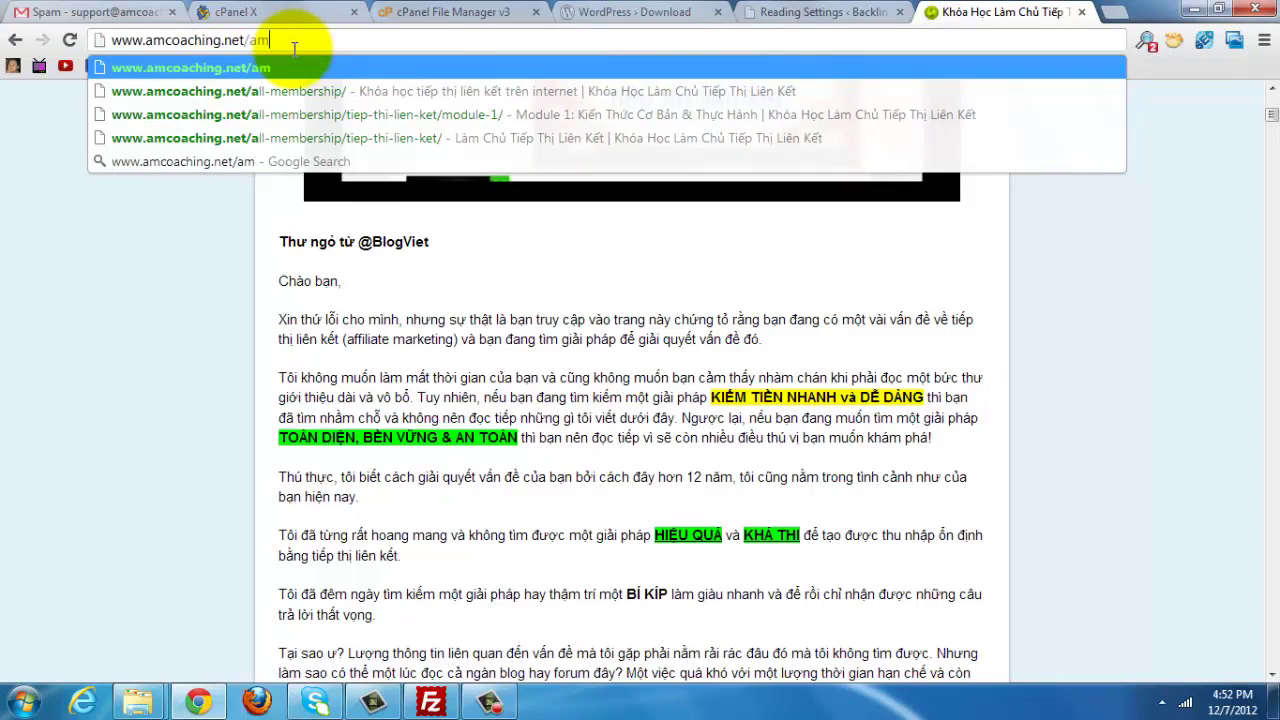
{"action": "key", "text": "Return"}
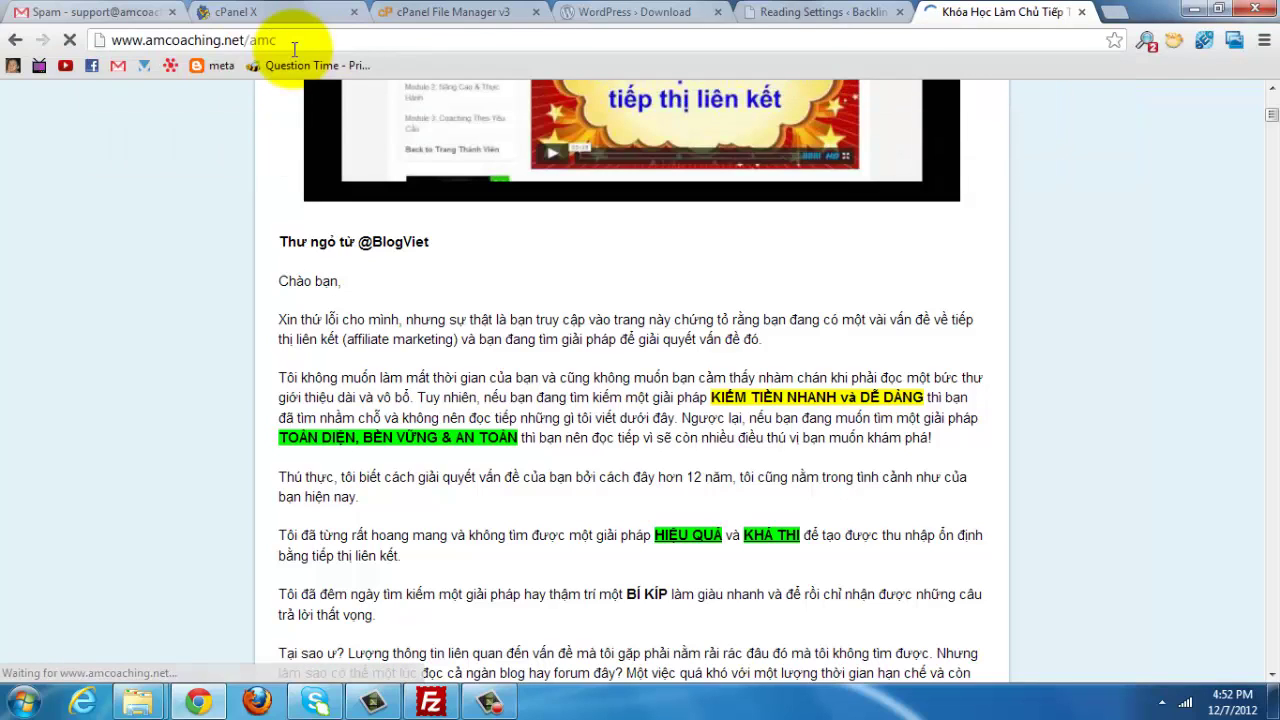
{"action": "left_click", "coordinate": [800, 10]}
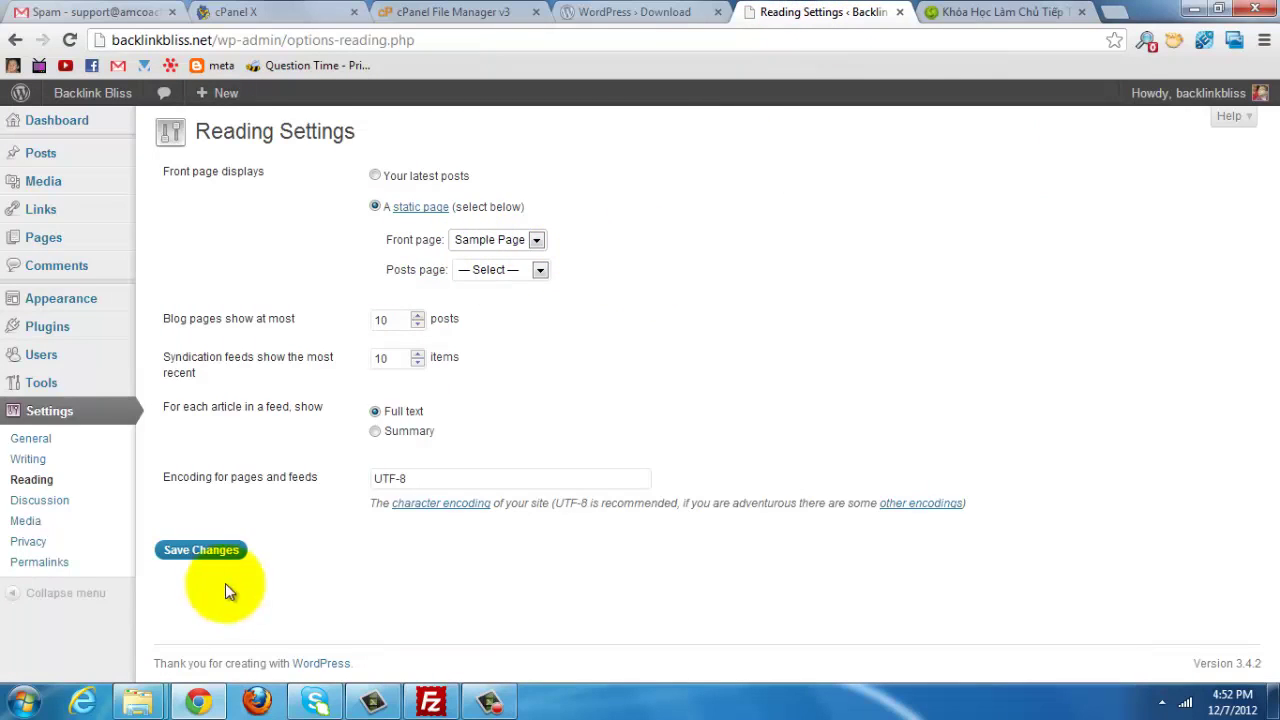
Save the reading settings and open the live site in a new tab
{"action": "left_click", "coordinate": [203, 549]}
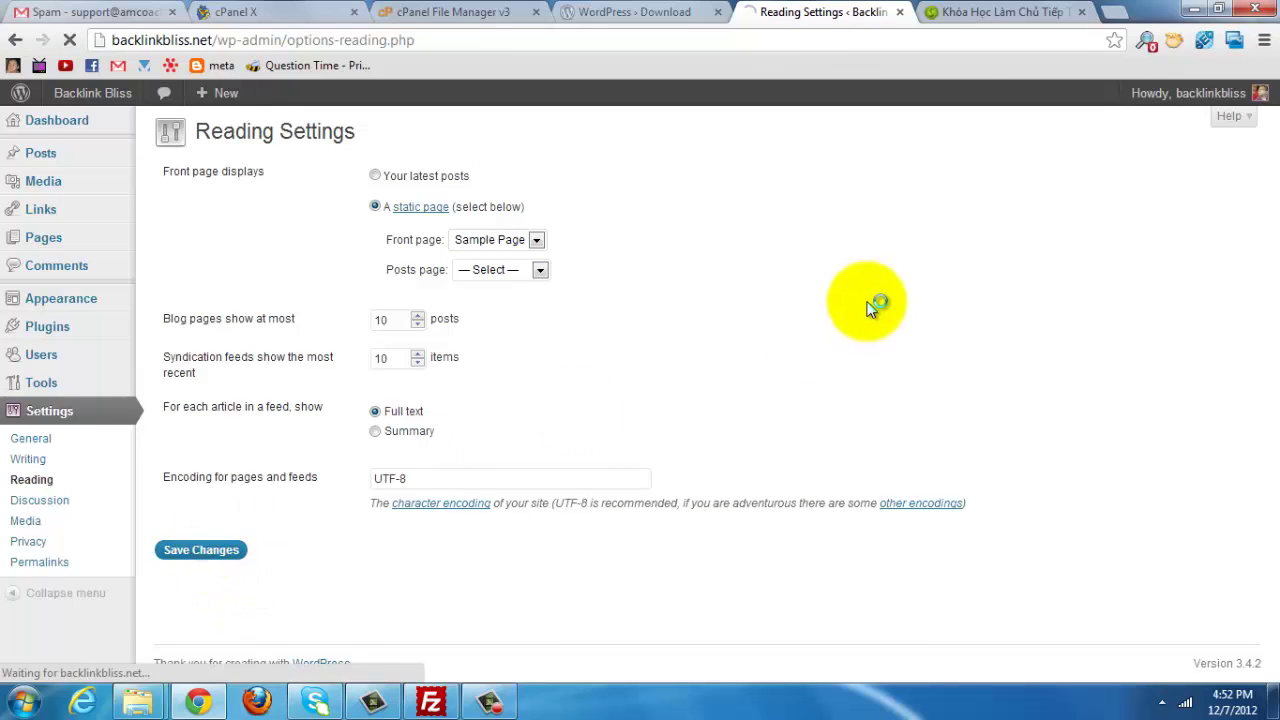
{"action": "mouse_move", "coordinate": [88, 100]}
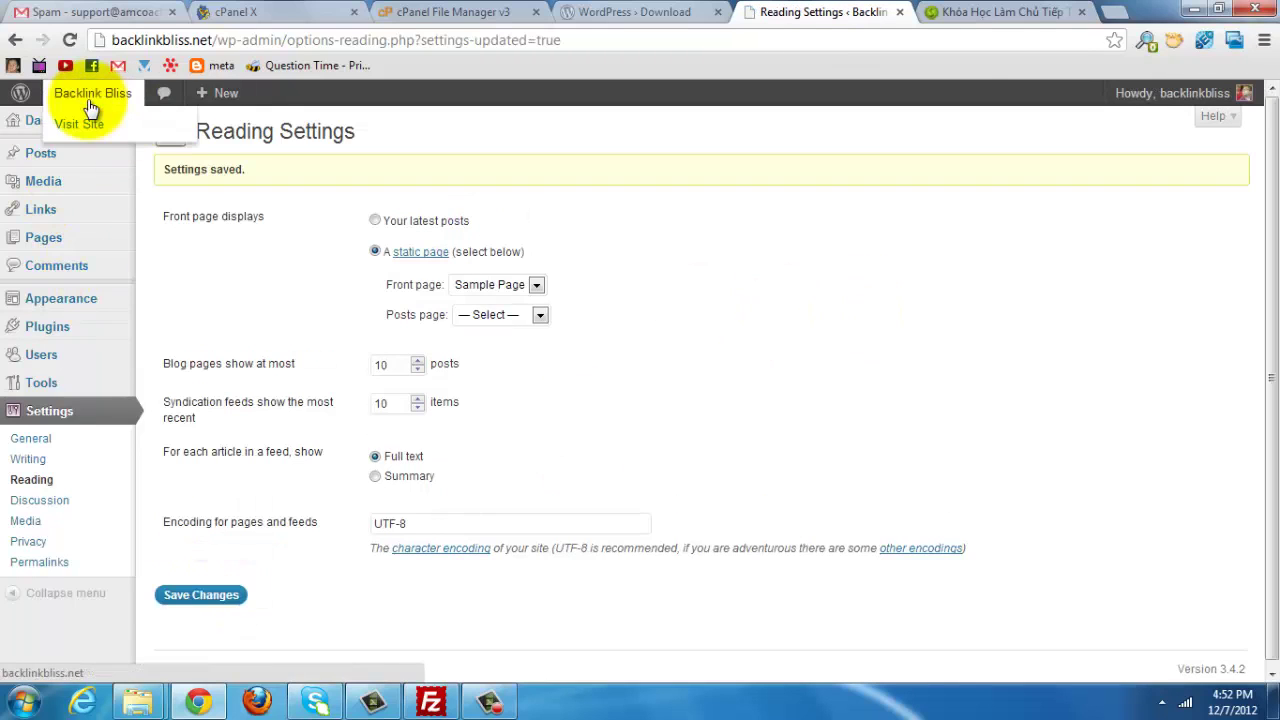
{"action": "right_click", "coordinate": [68, 122]}
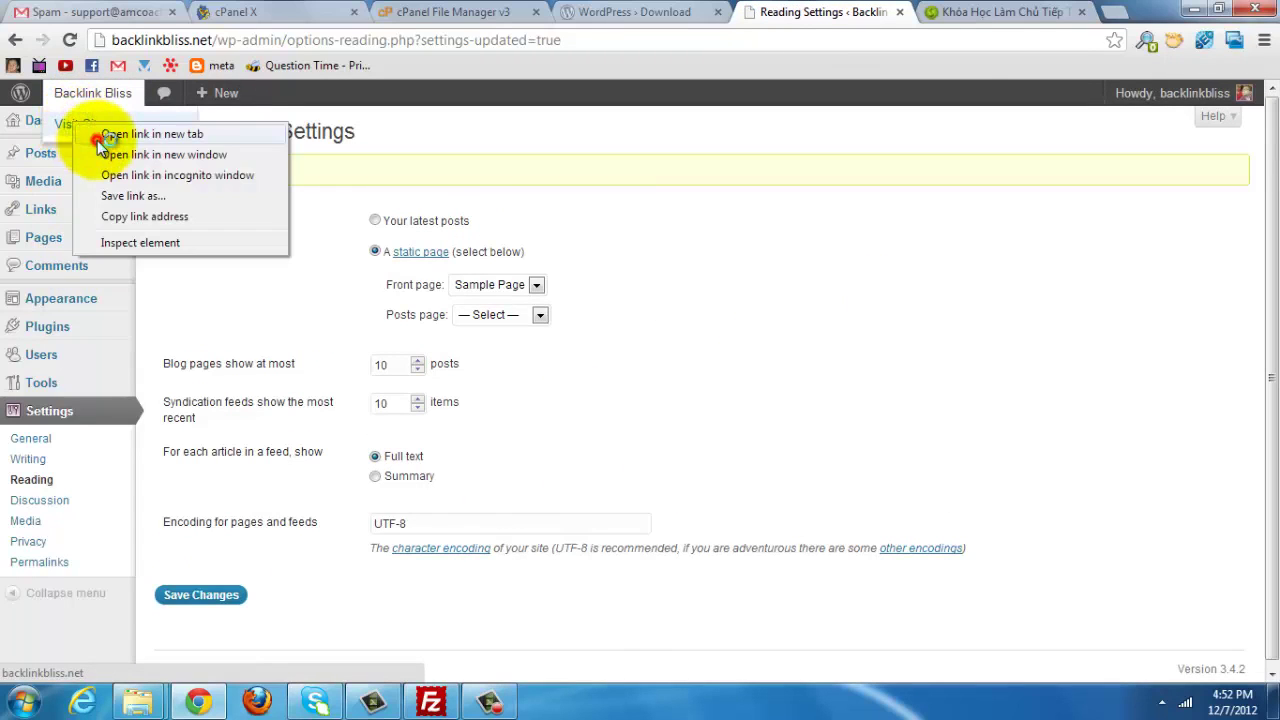
{"action": "left_click", "coordinate": [95, 134]}
{"action": "left_click", "coordinate": [891, 13]}
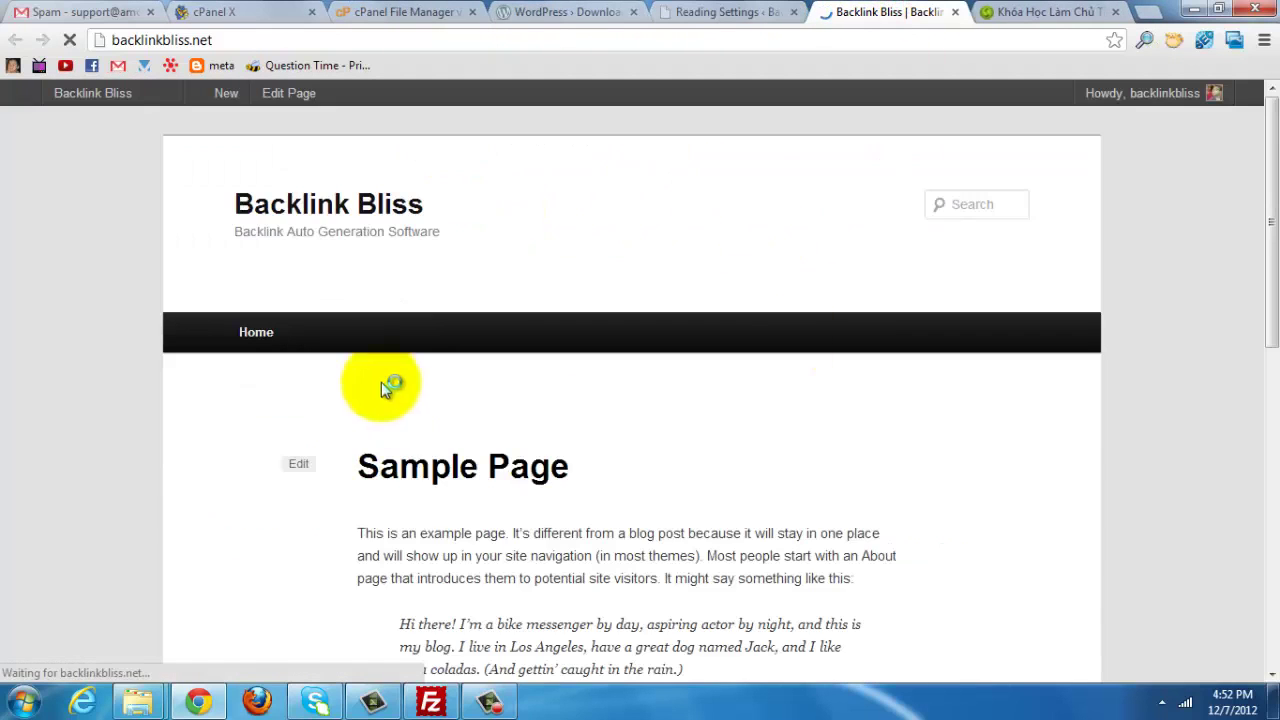
Scroll through the live site's Sample Page front page, then close that tab
{"action": "scroll", "coordinate": [585, 428], "scroll_direction": "down", "scroll_amount": 3}
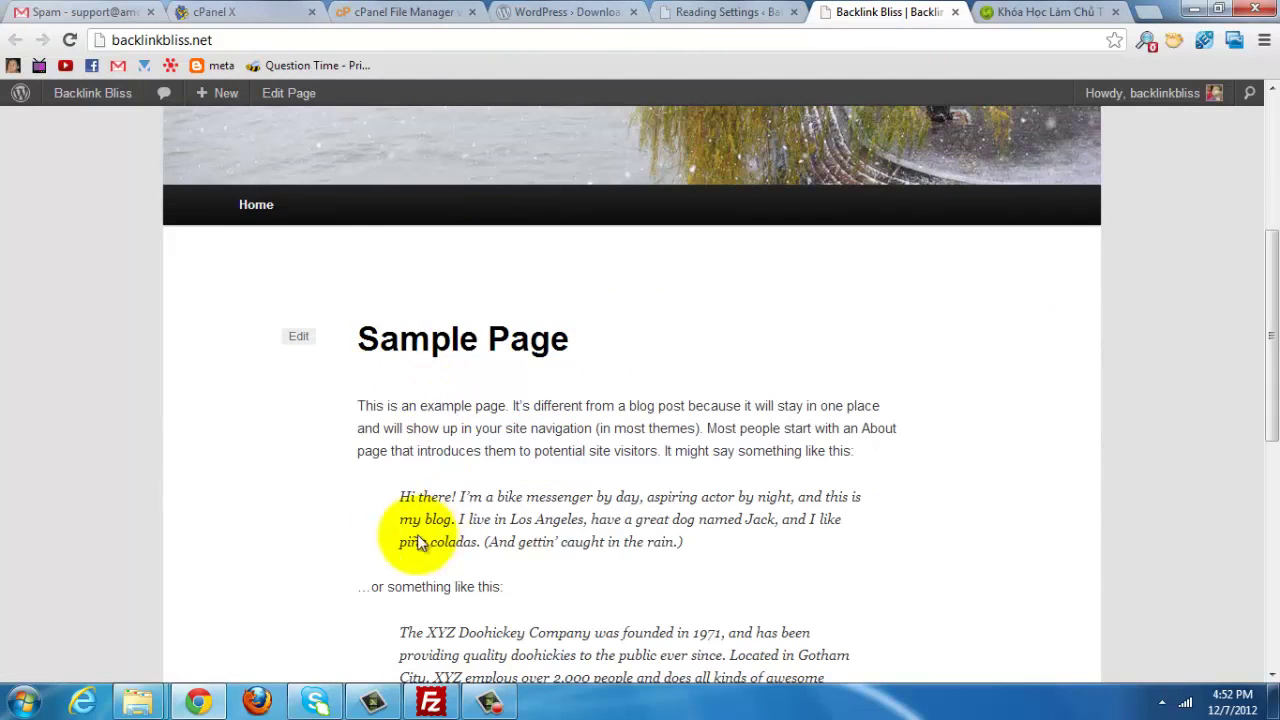
{"action": "scroll", "coordinate": [418, 530], "scroll_direction": "down", "scroll_amount": 4}
{"action": "scroll", "coordinate": [373, 432], "scroll_direction": "down", "scroll_amount": 2}
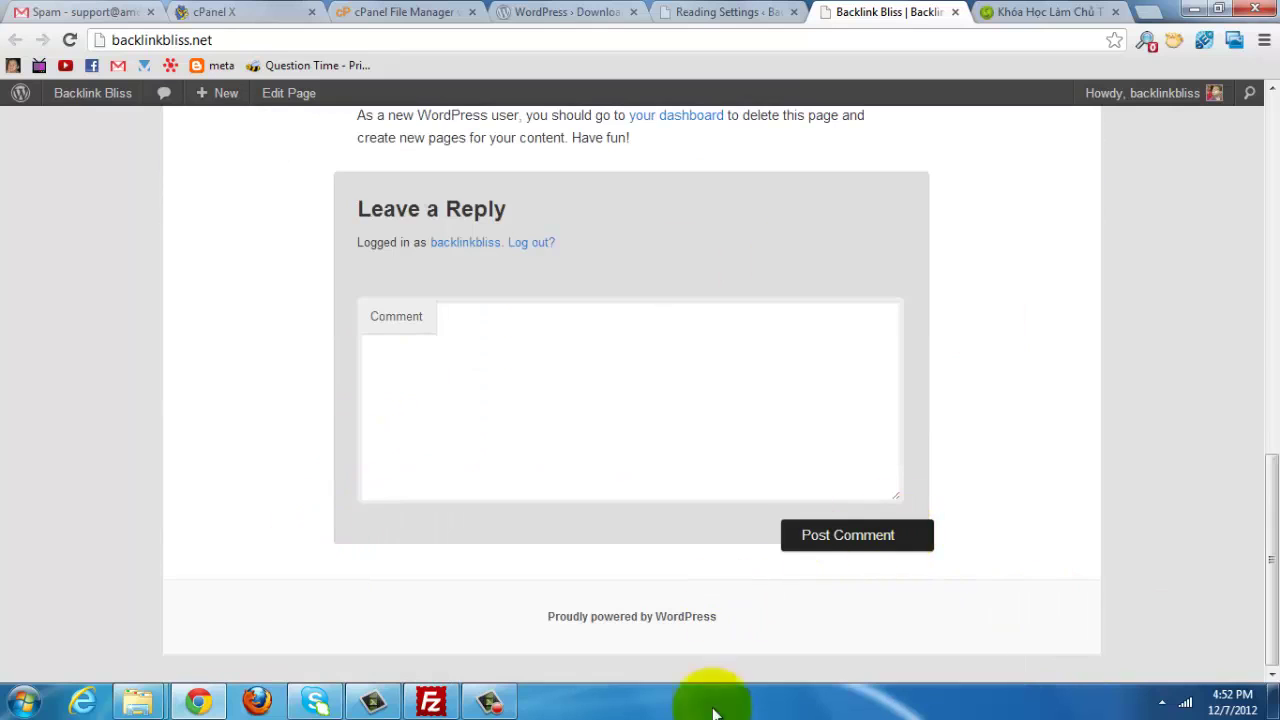
{"action": "scroll", "coordinate": [716, 503], "scroll_direction": "up", "scroll_amount": 5}
{"action": "scroll", "coordinate": [716, 503], "scroll_direction": "up", "scroll_amount": 5}
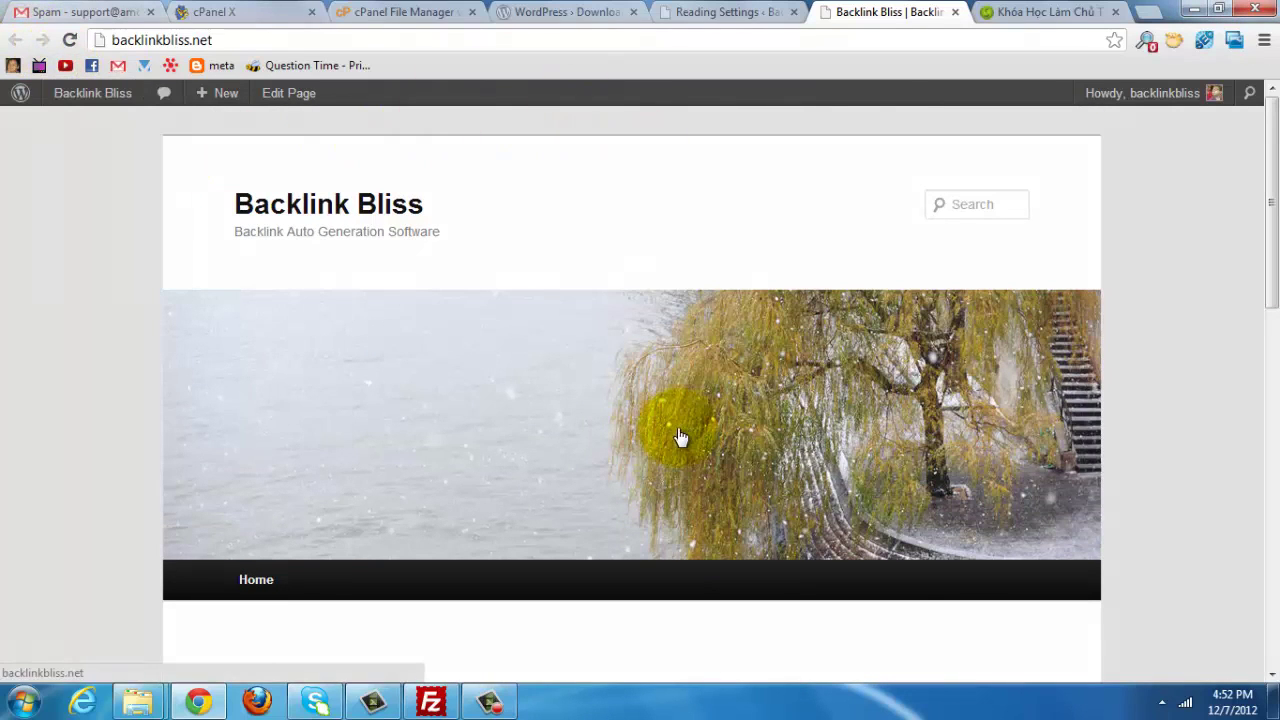
{"action": "left_click", "coordinate": [955, 12]}
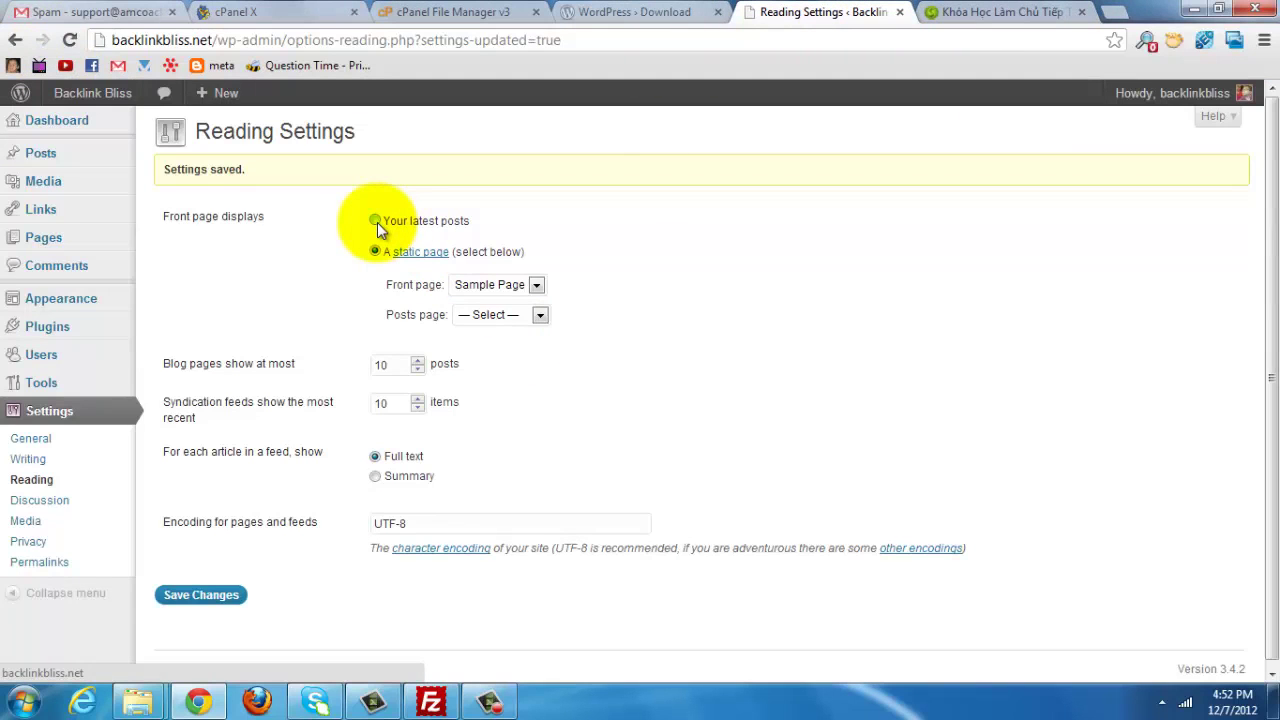
Switch the front page back to 'Your latest posts', save, and check both 10-item counts
{"action": "left_click", "coordinate": [377, 222]}
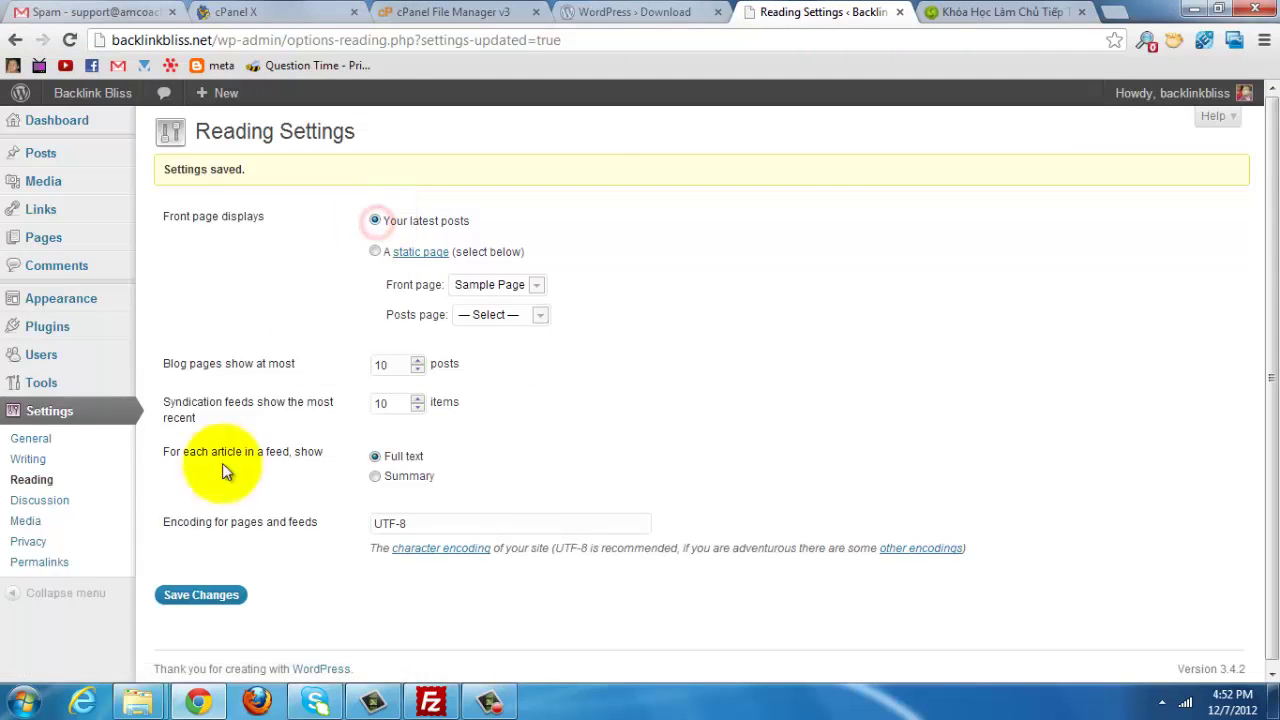
{"action": "left_click", "coordinate": [196, 595]}
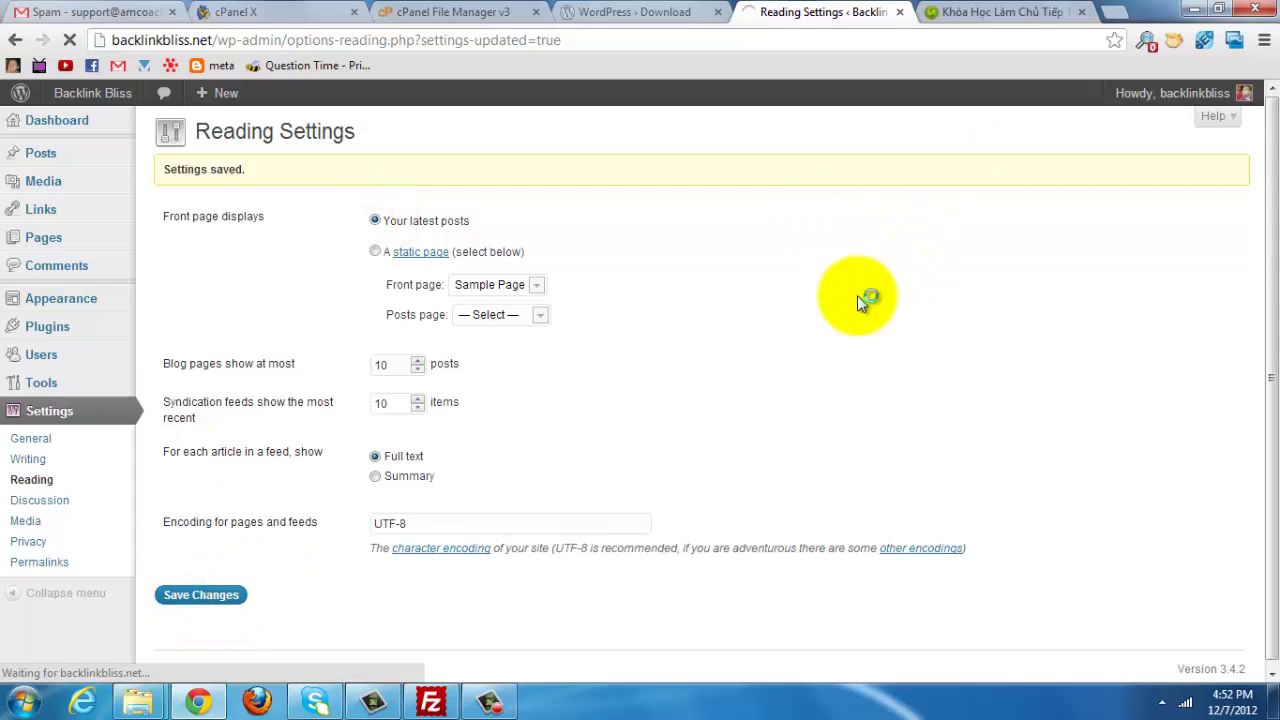
{"action": "left_click_drag", "start_coordinate": [388, 364], "coordinate": [332, 363]}
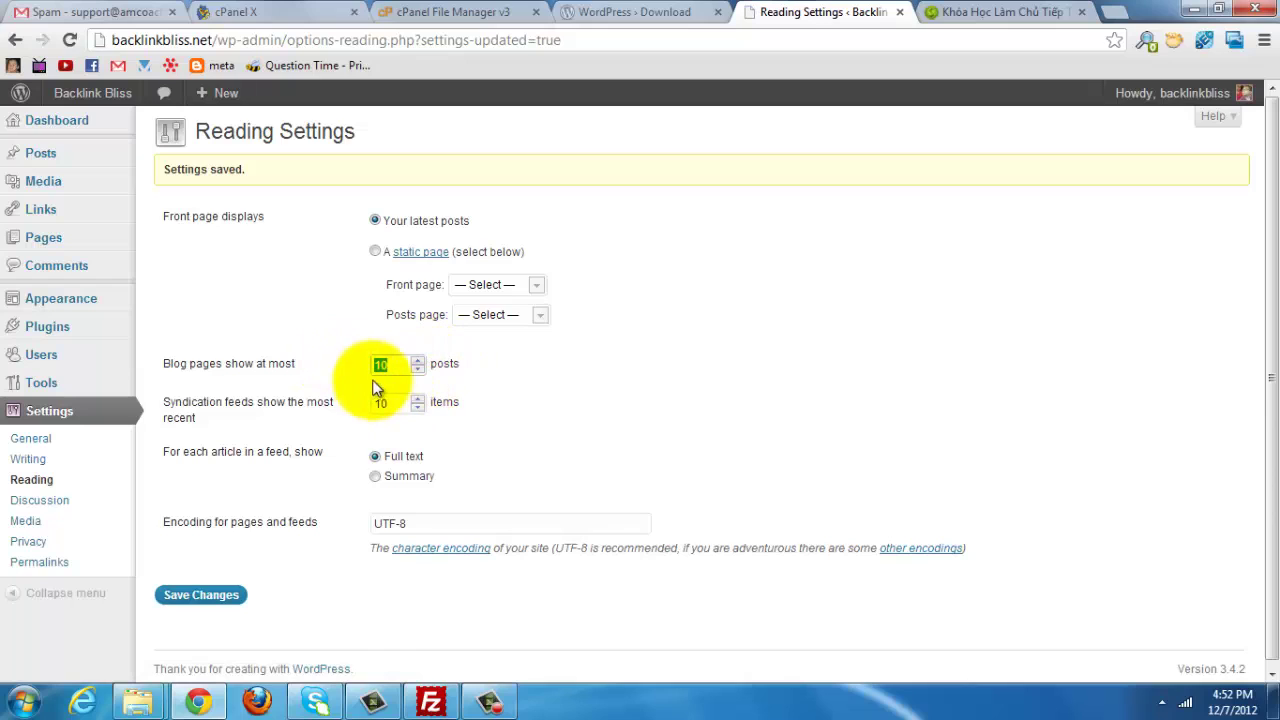
{"action": "left_click_drag", "start_coordinate": [392, 402], "coordinate": [331, 401]}
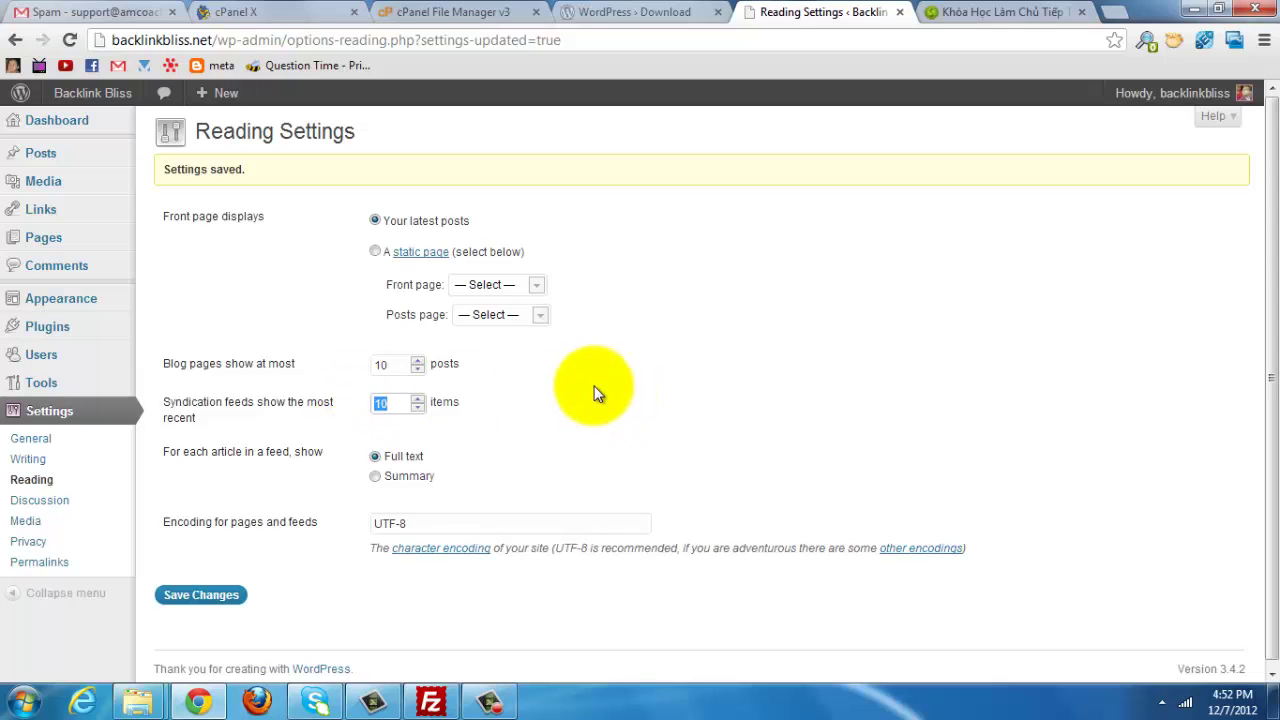
Enable notifying linked blogs and registered-only commenting, and close comments after 30 days
{"action": "left_click", "coordinate": [52, 500]}
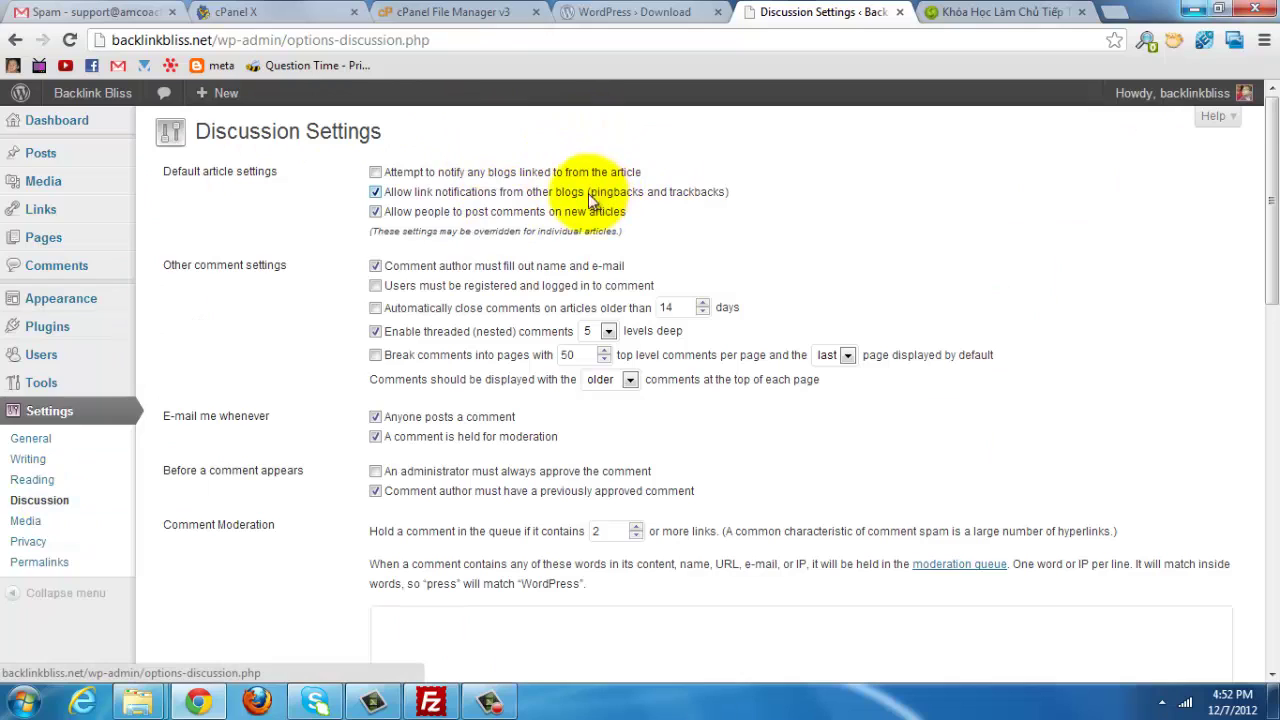
{"action": "left_click", "coordinate": [376, 175]}
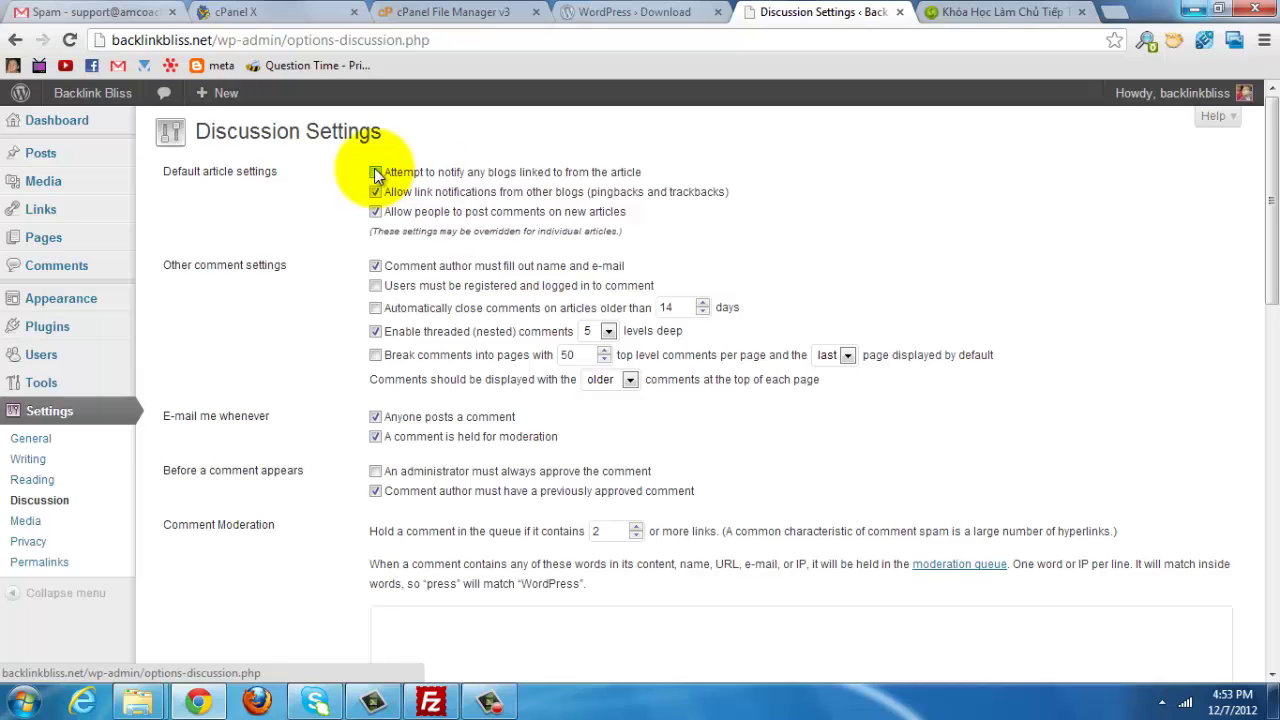
{"action": "left_click", "coordinate": [376, 173]}
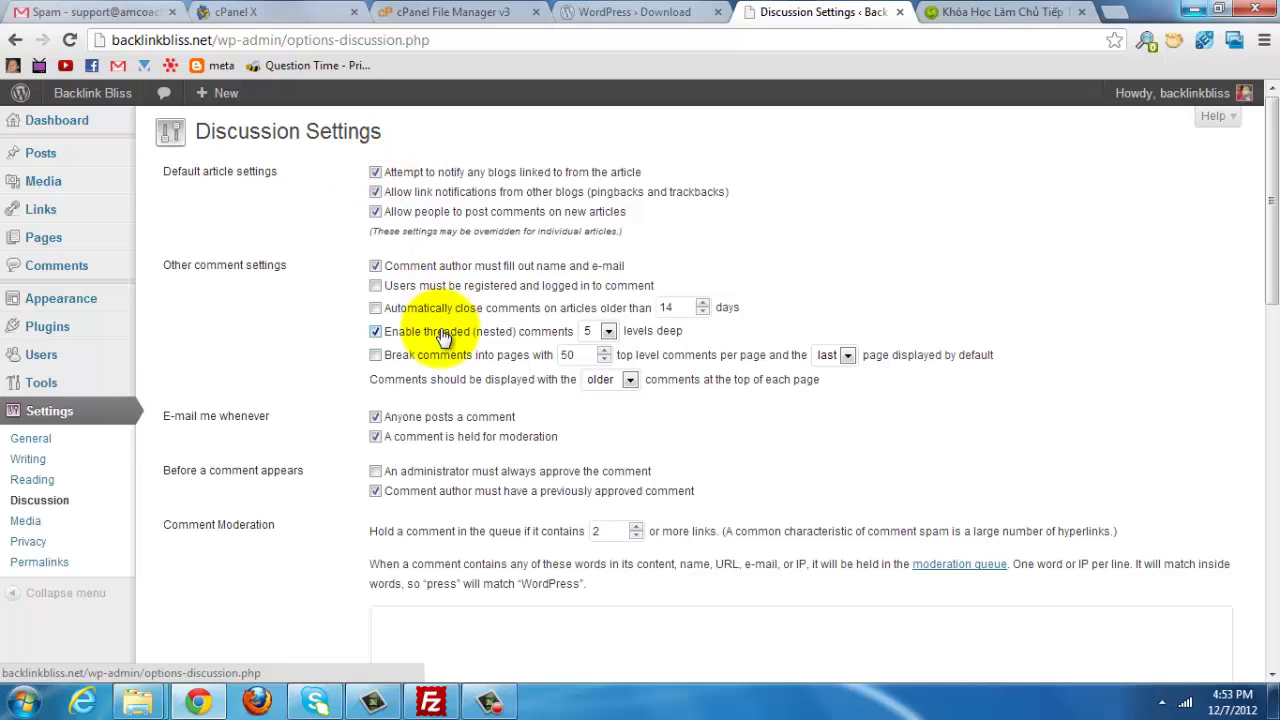
{"action": "left_click", "coordinate": [375, 286]}
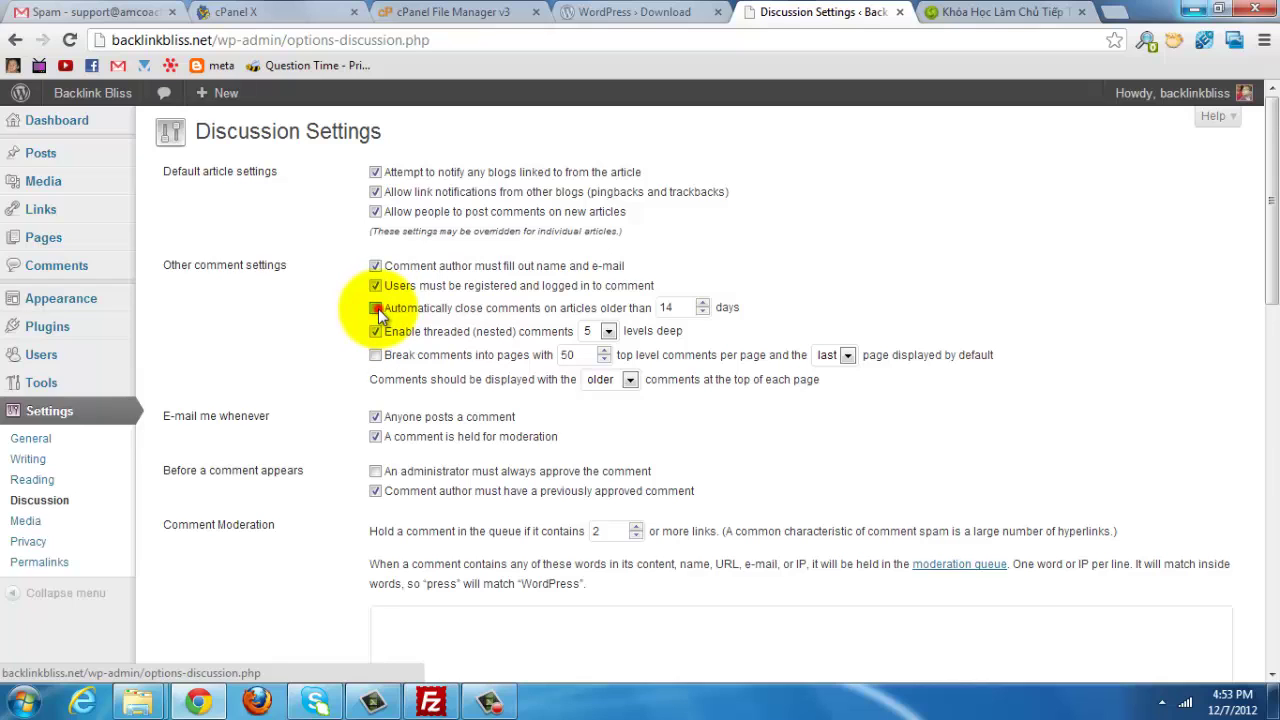
{"action": "double_click", "coordinate": [670, 306]}
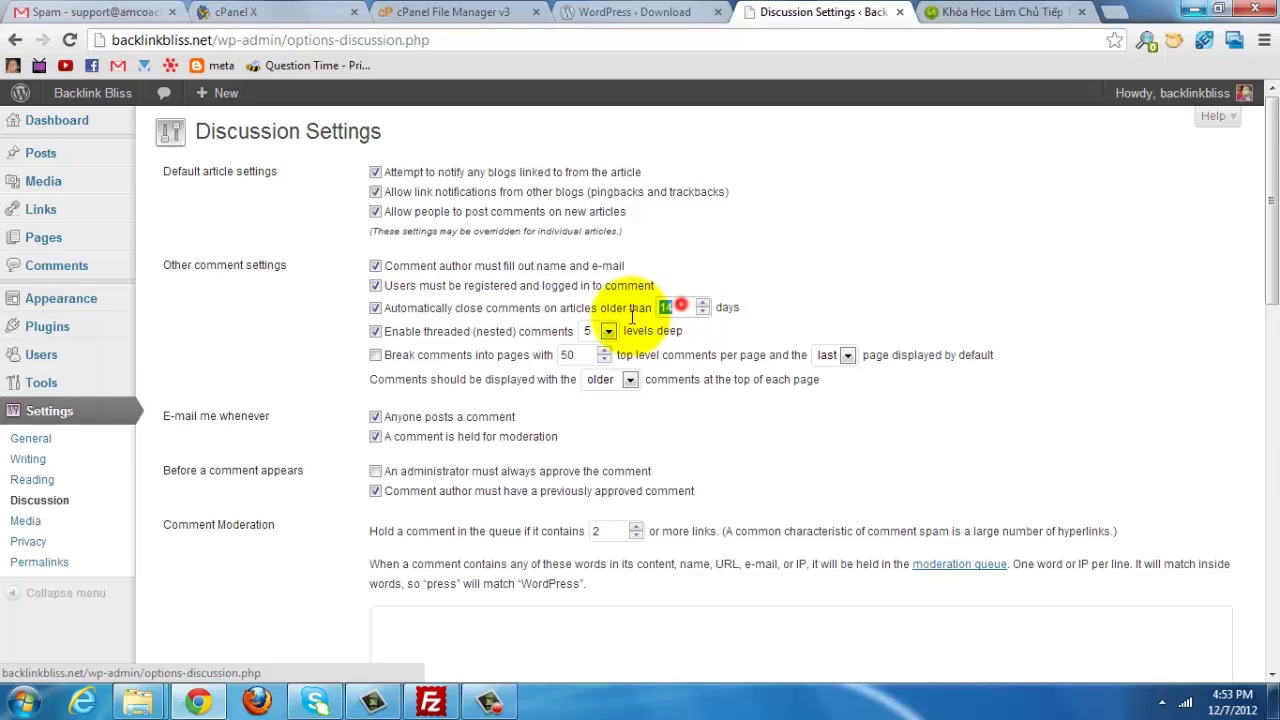
{"action": "type", "text": "30"}
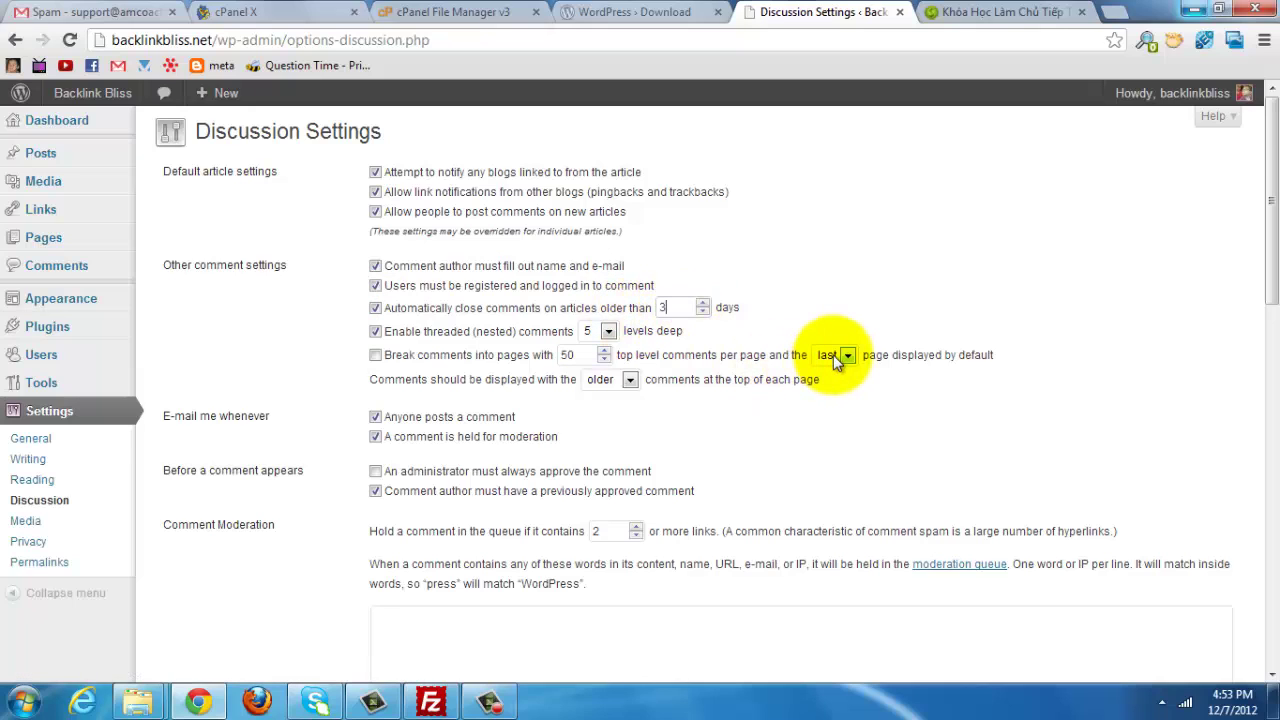
{"action": "left_click", "coordinate": [811, 301]}
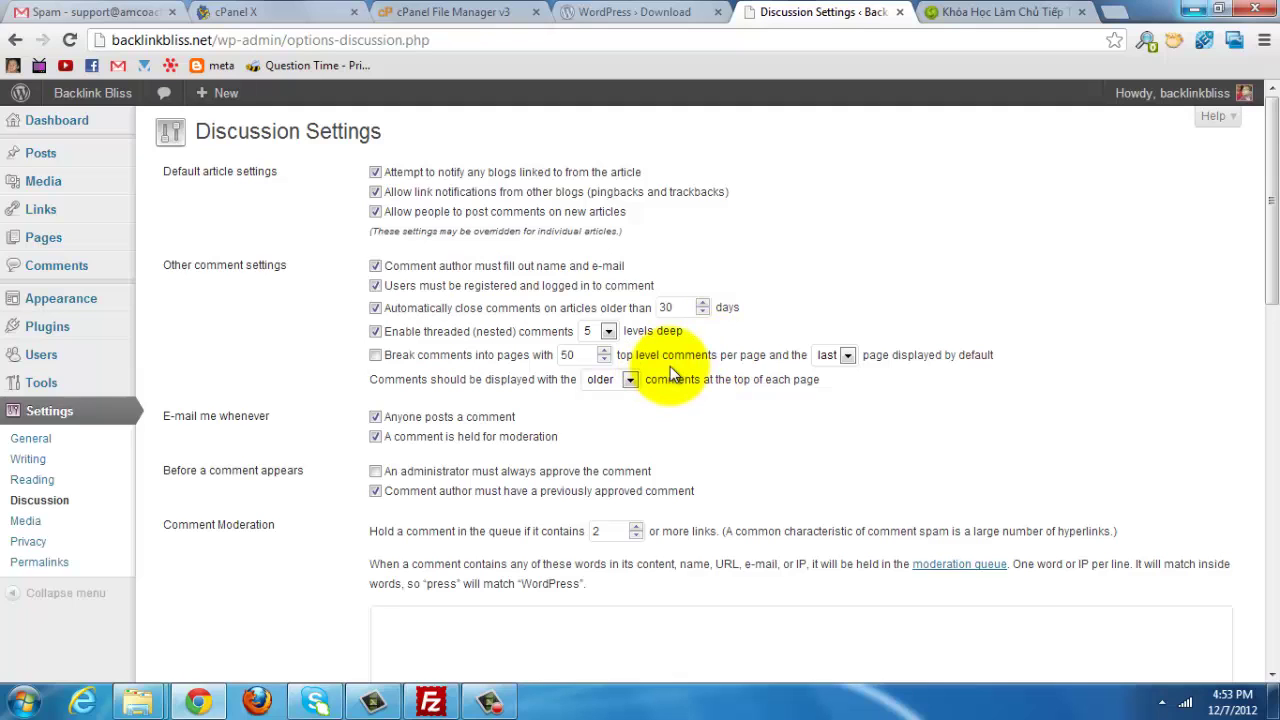
Turn on comment paging at 50 per page, leaving administrator approval off
{"action": "left_click", "coordinate": [375, 355]}
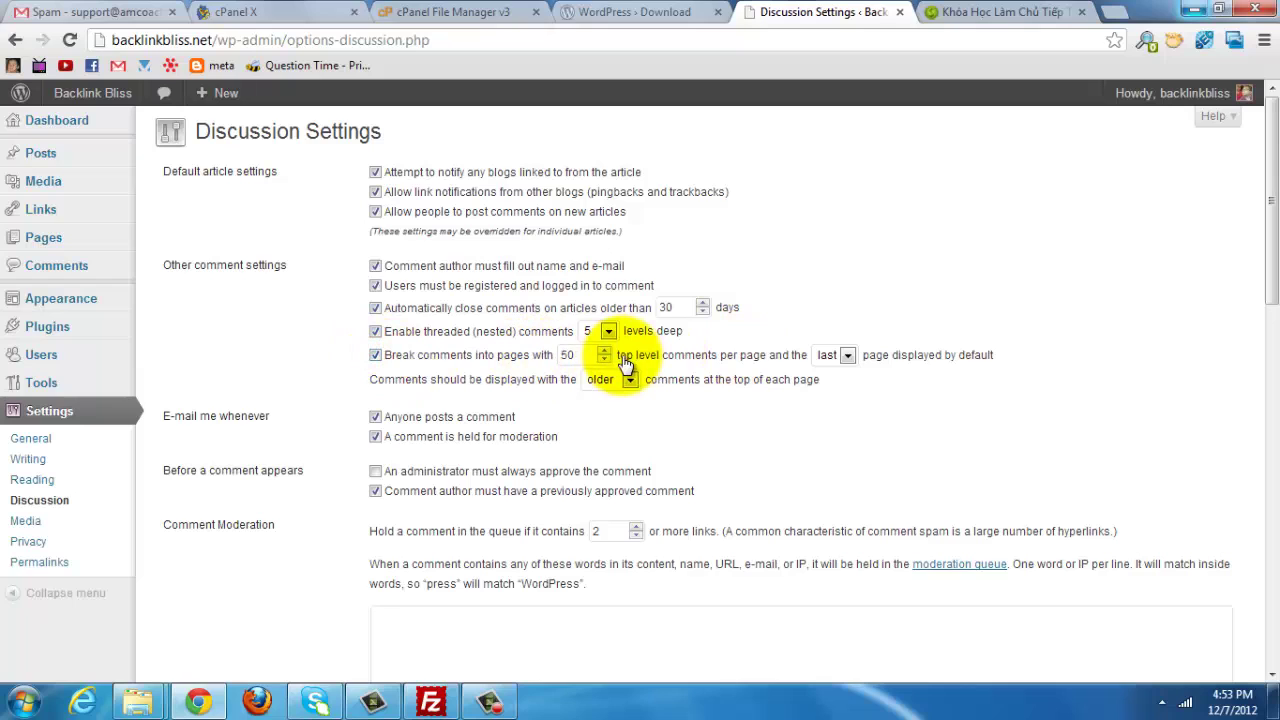
{"action": "double_click", "coordinate": [568, 355]}
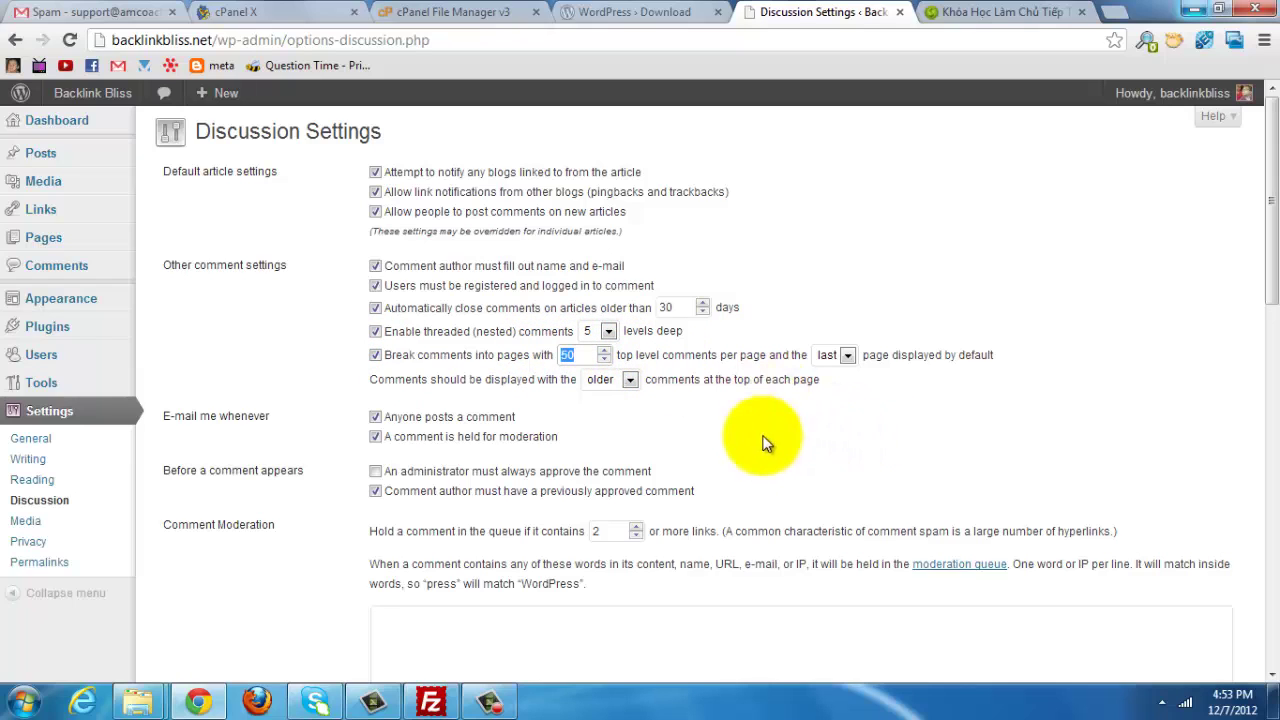
{"action": "scroll", "coordinate": [775, 410], "scroll_direction": "down", "scroll_amount": 1}
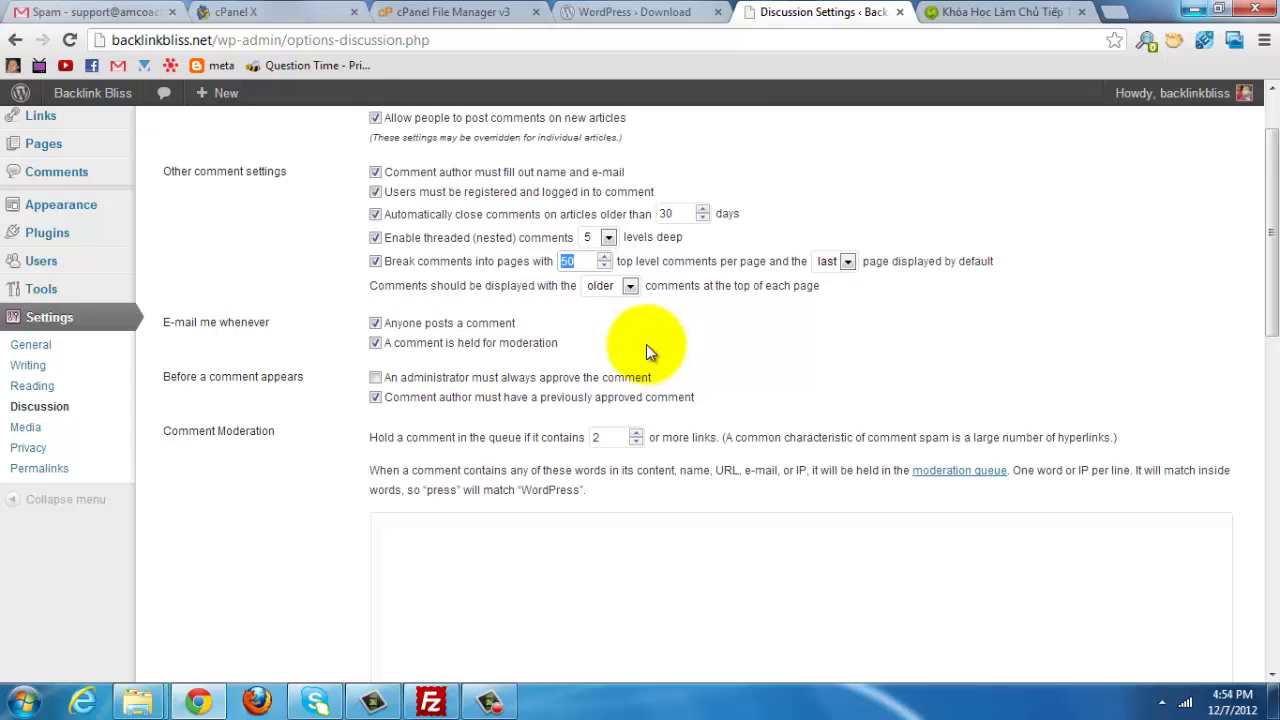
{"action": "left_click", "coordinate": [375, 377]}
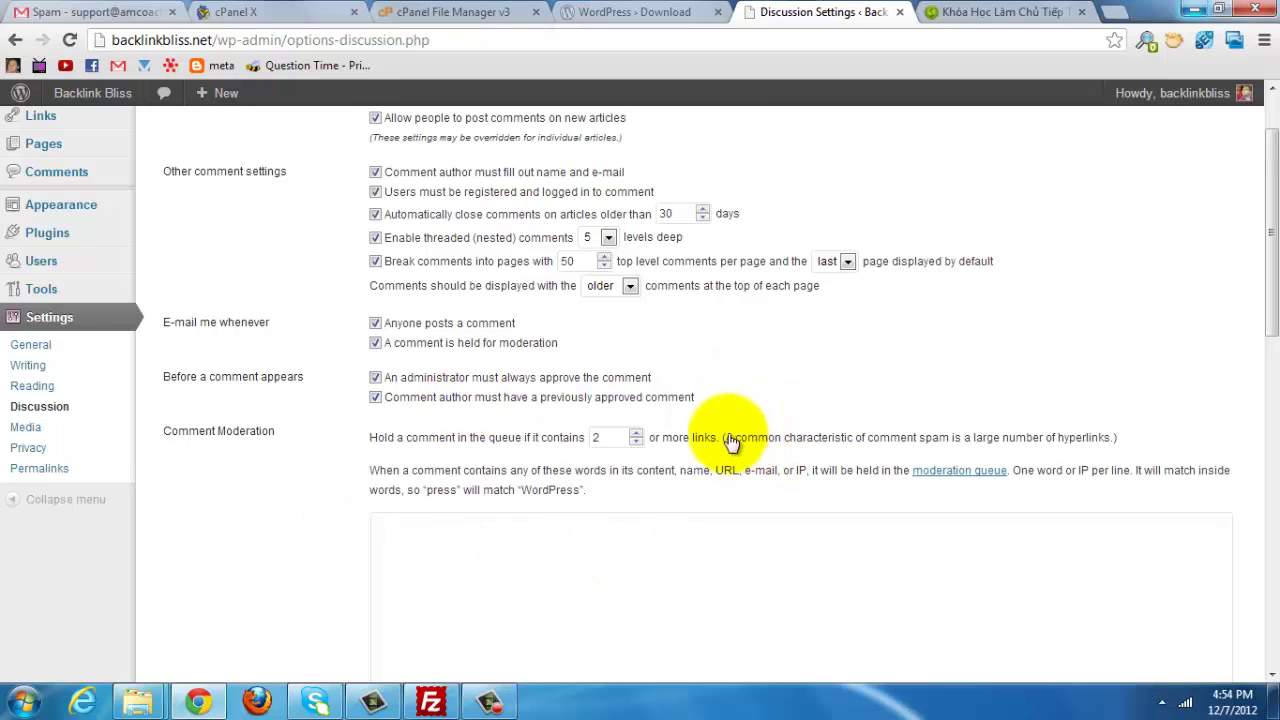
{"action": "left_click", "coordinate": [375, 377]}
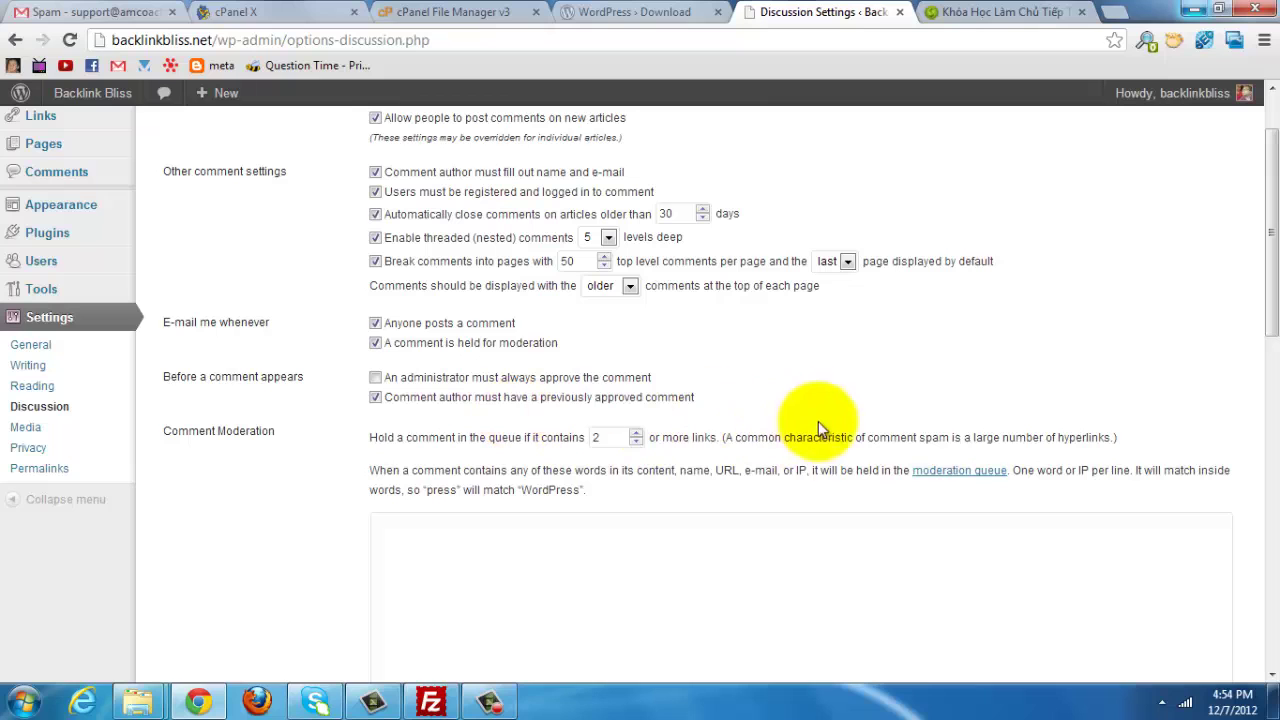
{"action": "scroll", "coordinate": [770, 432], "scroll_direction": "down", "scroll_amount": 4}
{"action": "scroll", "coordinate": [768, 433], "scroll_direction": "up", "scroll_amount": 1}
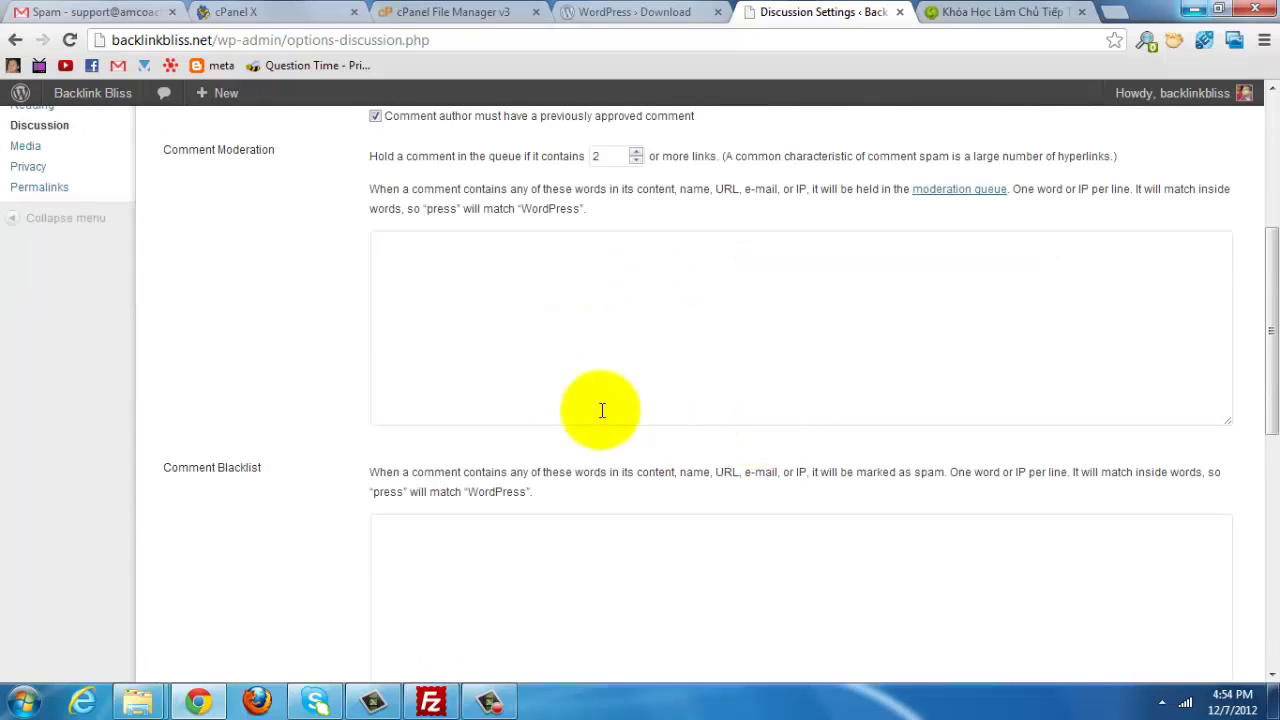
Change the moderation link threshold from 2 to 1 link
{"action": "left_click", "coordinate": [597, 158]}
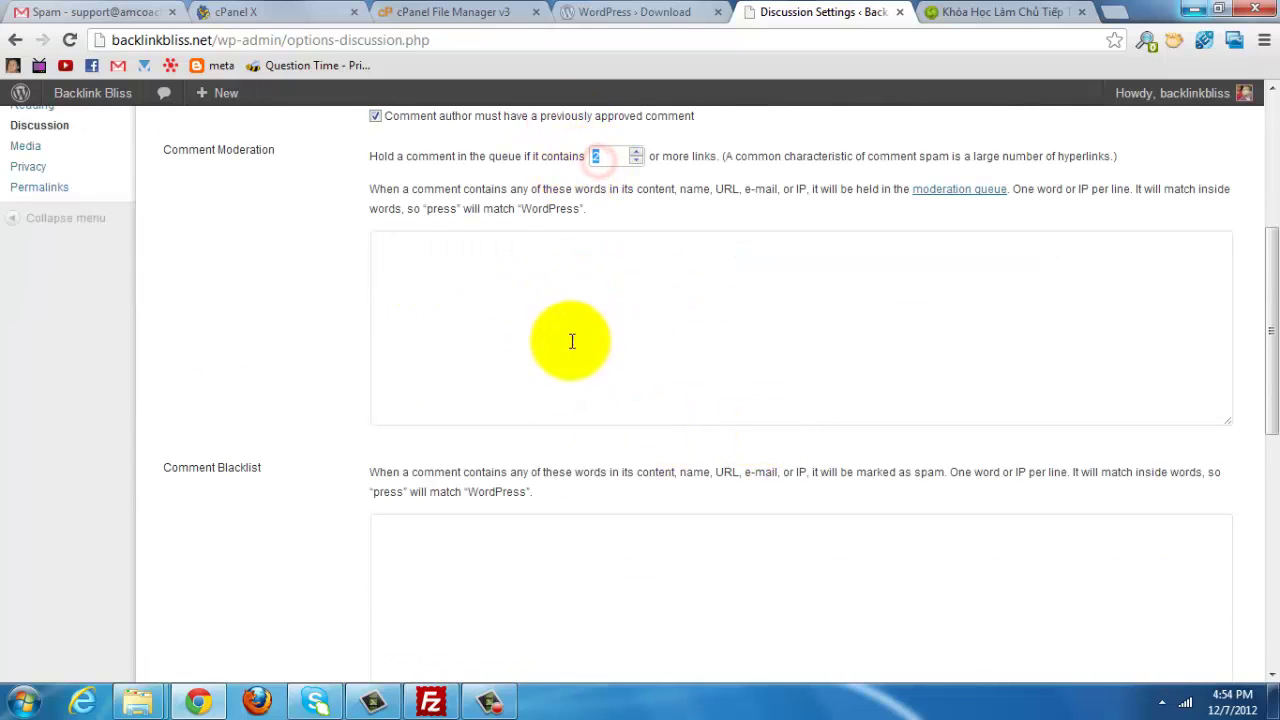
{"action": "left_click", "coordinate": [550, 331]}
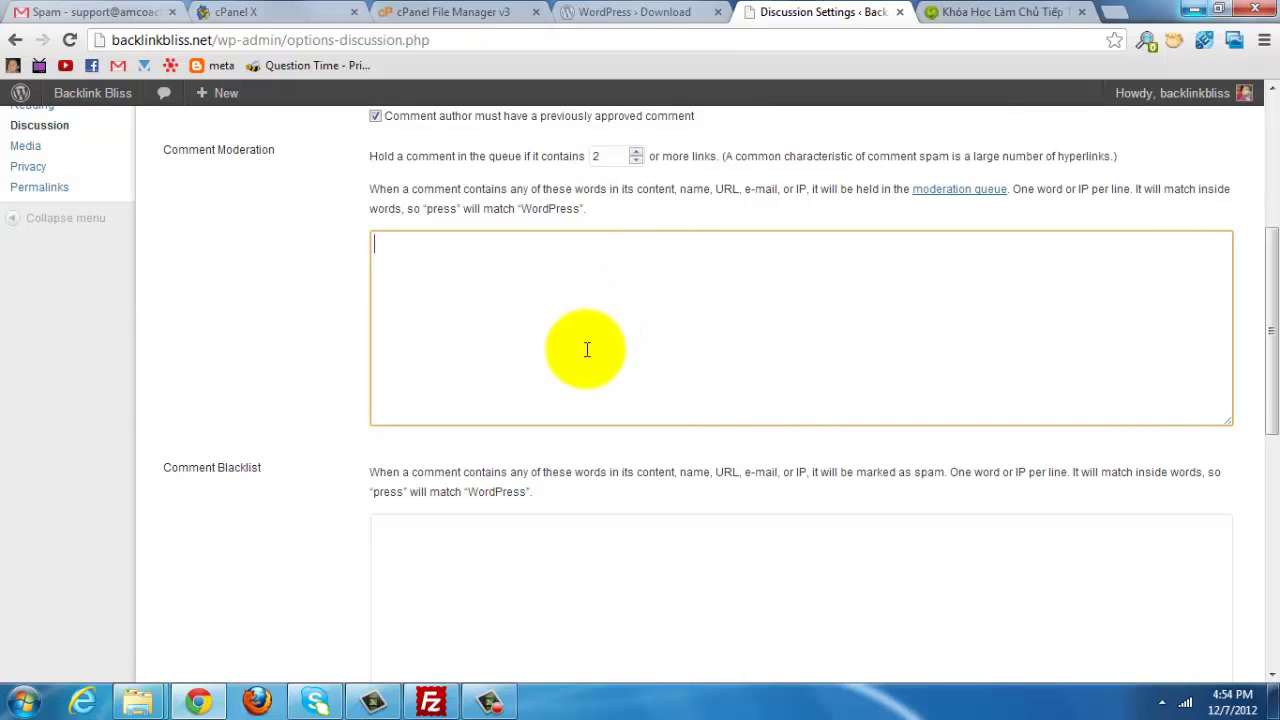
{"action": "left_click", "coordinate": [608, 159]}
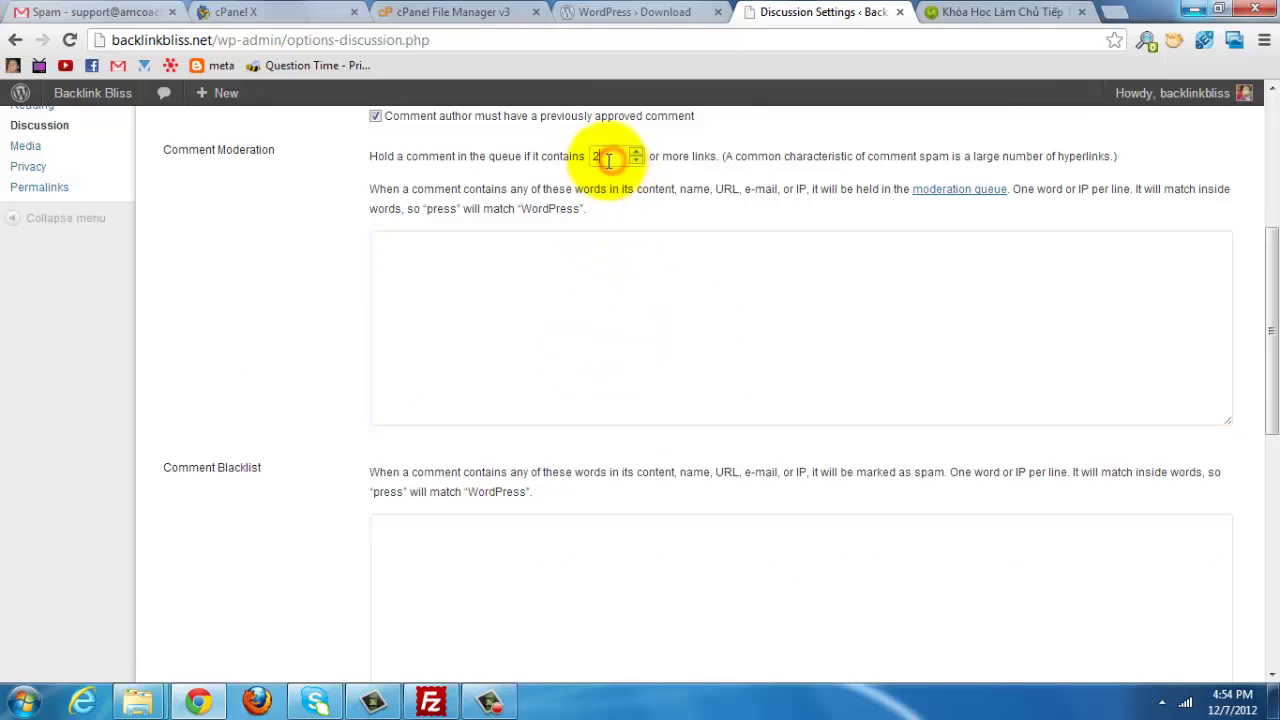
{"action": "double_click", "coordinate": [606, 158]}
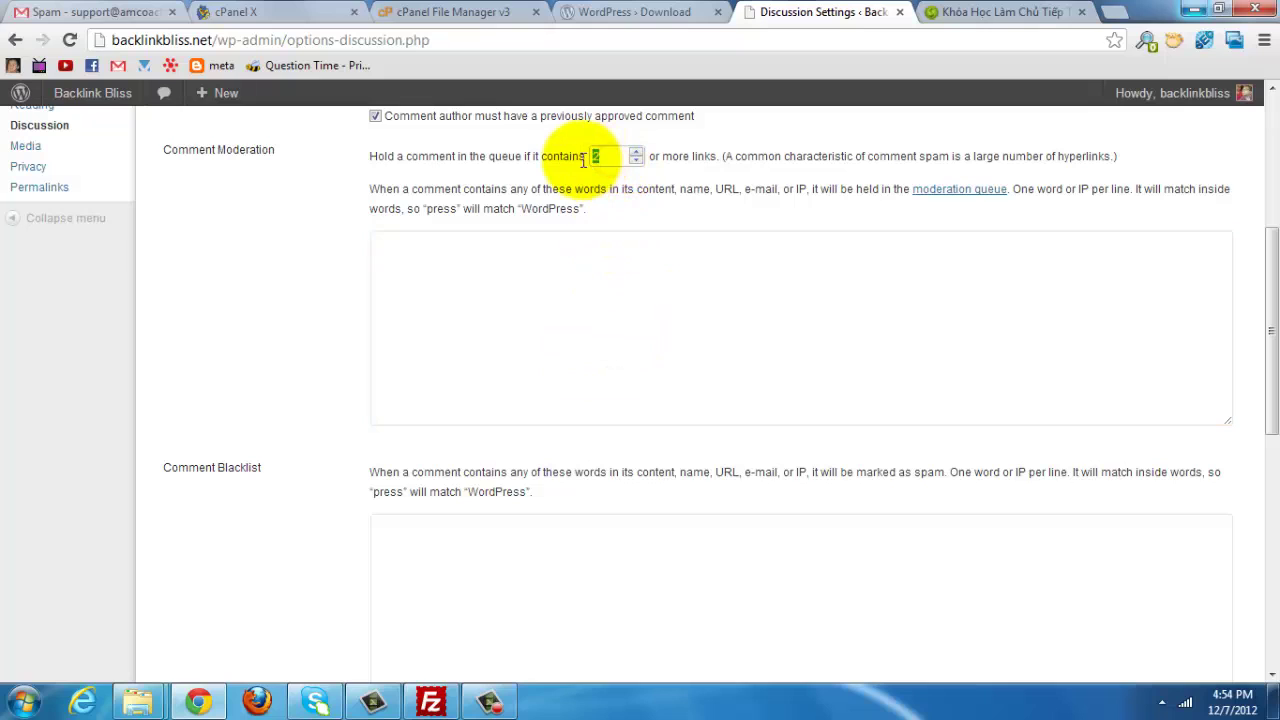
{"action": "type", "text": "1"}
{"action": "left_click", "coordinate": [610, 294]}
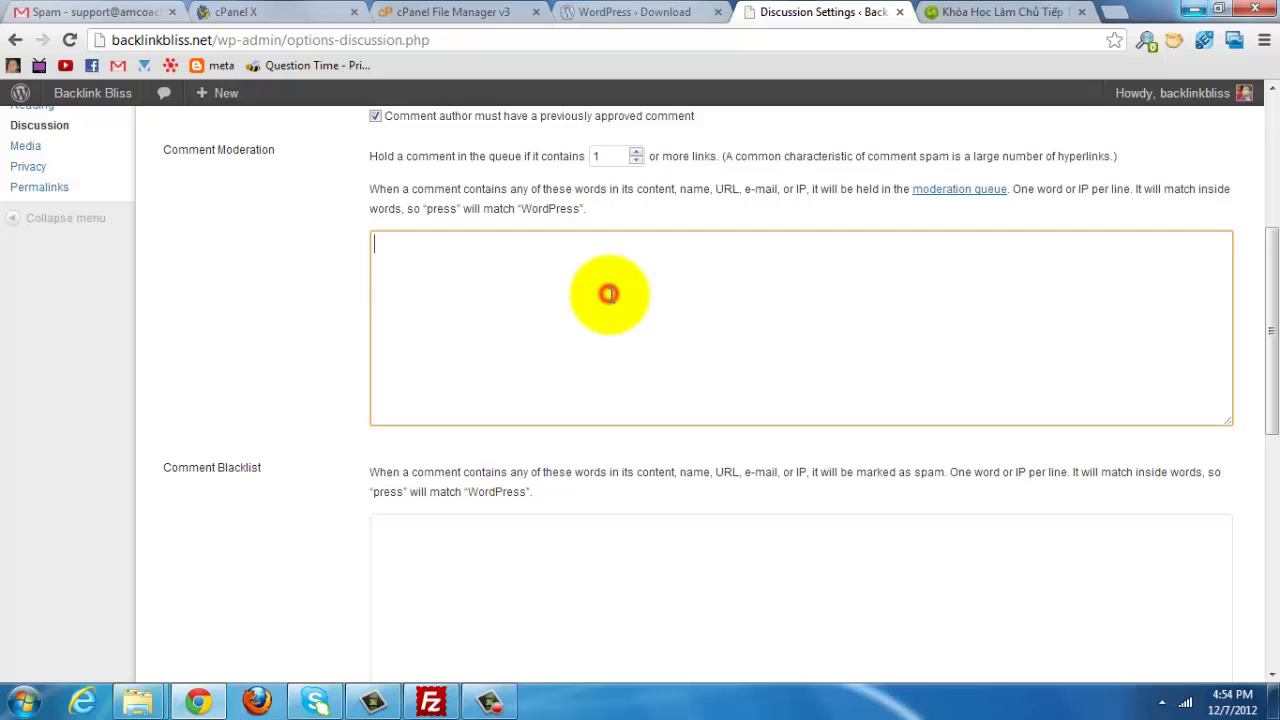
Select Gravatar Logo under Default Avatar and save the Discussion settings
{"action": "scroll", "coordinate": [737, 450], "scroll_direction": "down", "scroll_amount": 2}
{"action": "scroll", "coordinate": [730, 455], "scroll_direction": "down", "scroll_amount": 5}
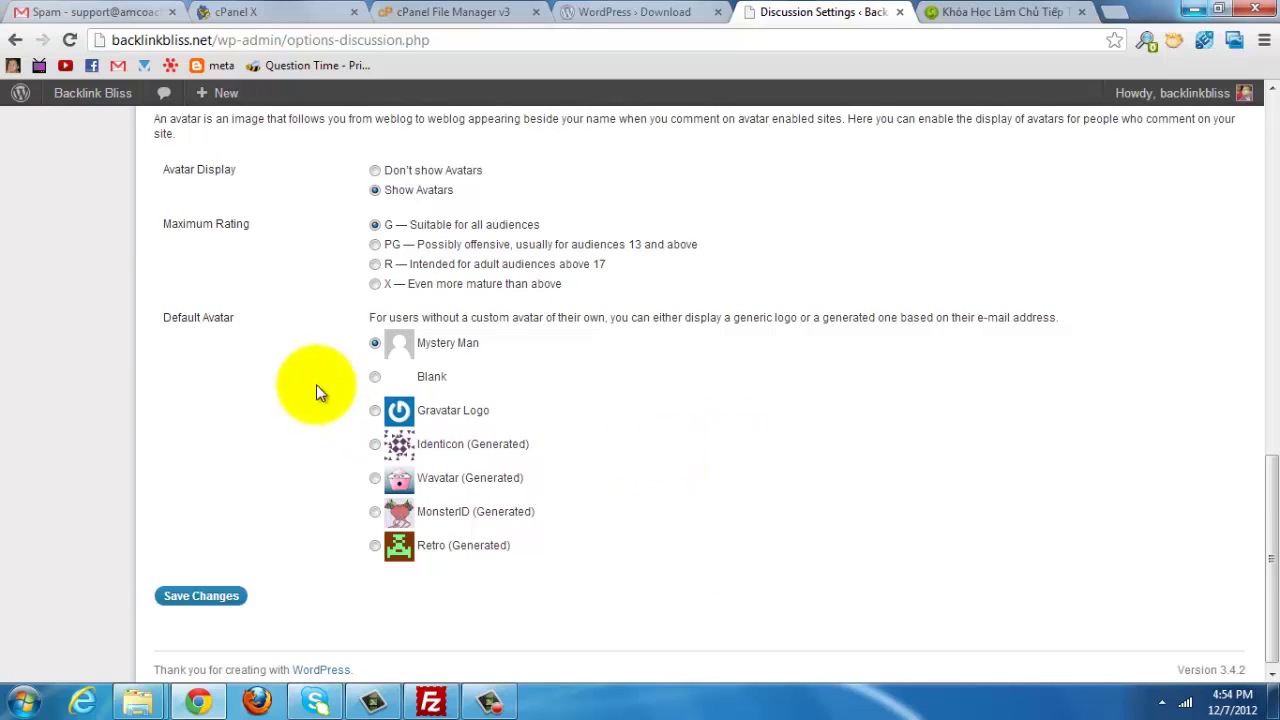
{"action": "left_click", "coordinate": [375, 410]}
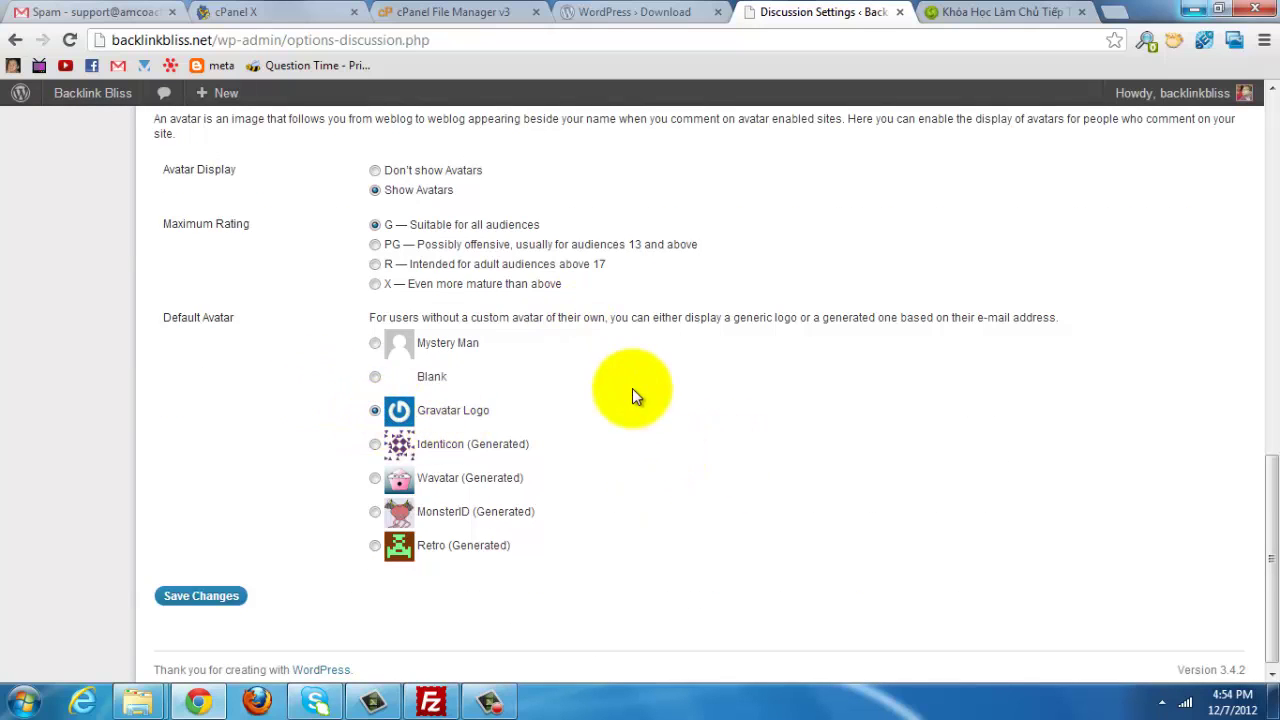
{"action": "scroll", "coordinate": [631, 388], "scroll_direction": "up", "scroll_amount": 2}
{"action": "scroll", "coordinate": [528, 465], "scroll_direction": "down", "scroll_amount": 2}
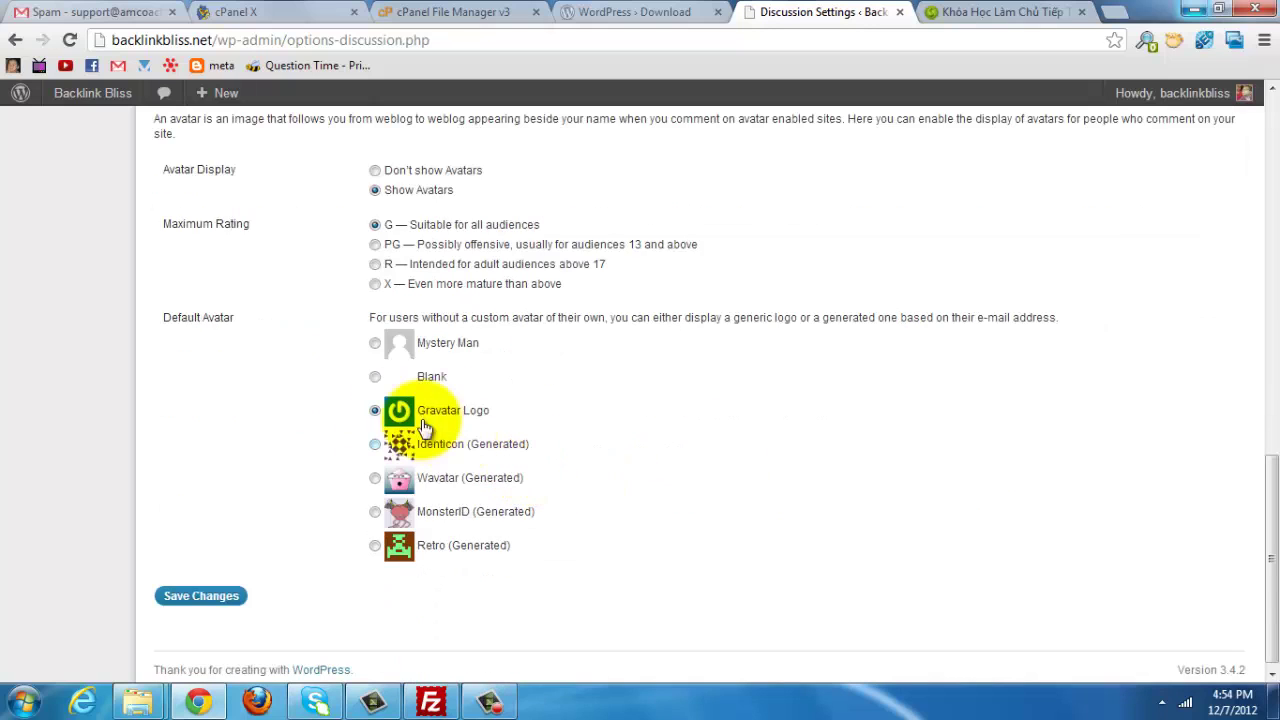
{"action": "left_click", "coordinate": [205, 595]}
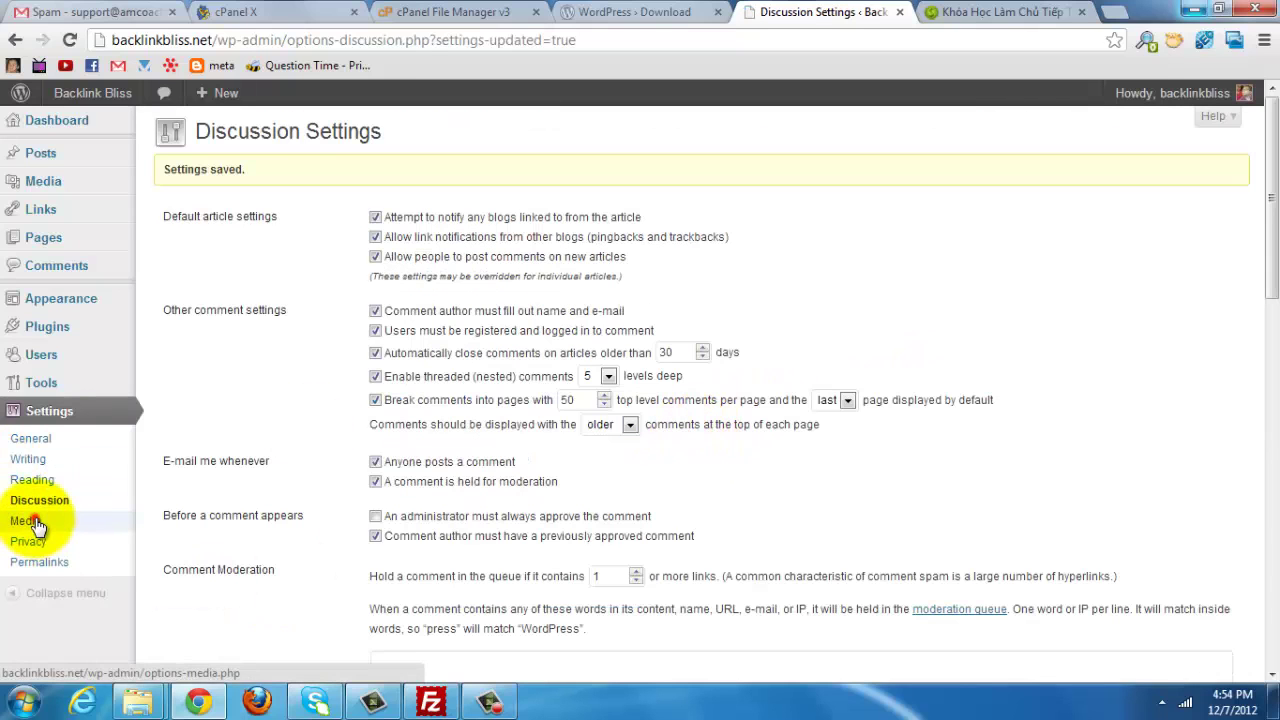
Review the 1024 large image width and wp-content/uploads path, then save Media settings
{"action": "left_click", "coordinate": [25, 521]}
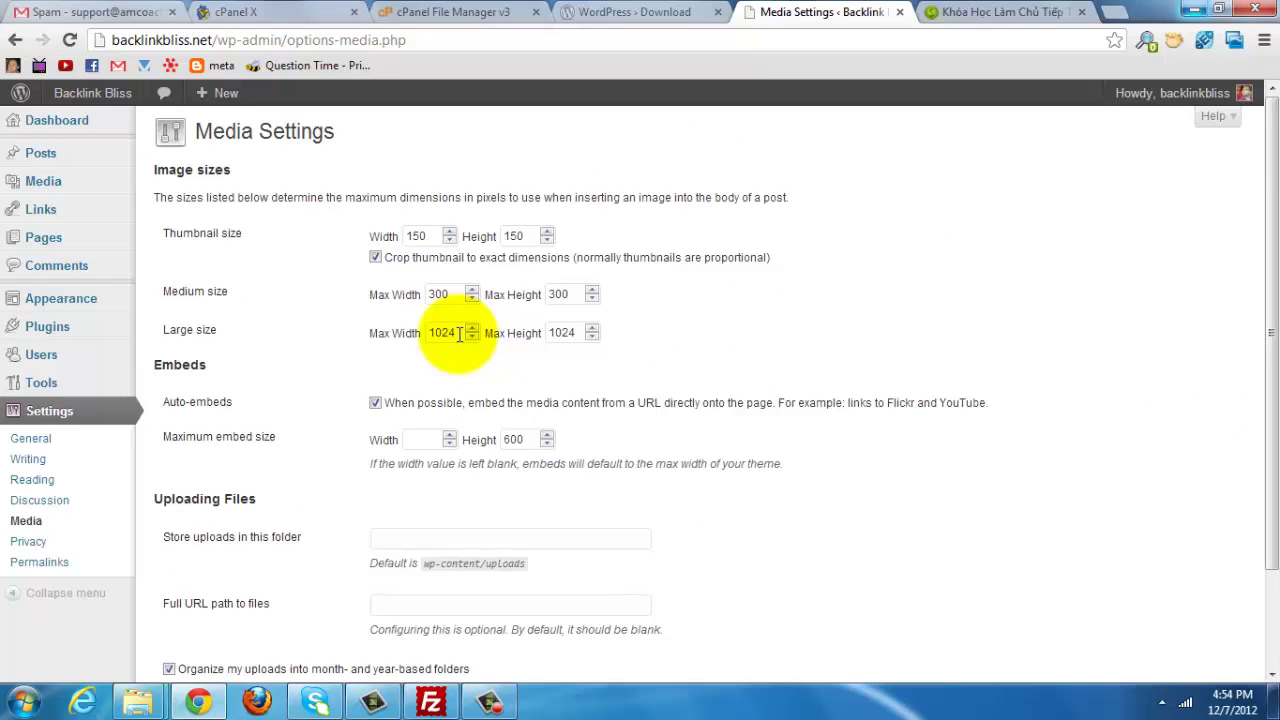
{"action": "left_click", "coordinate": [459, 335]}
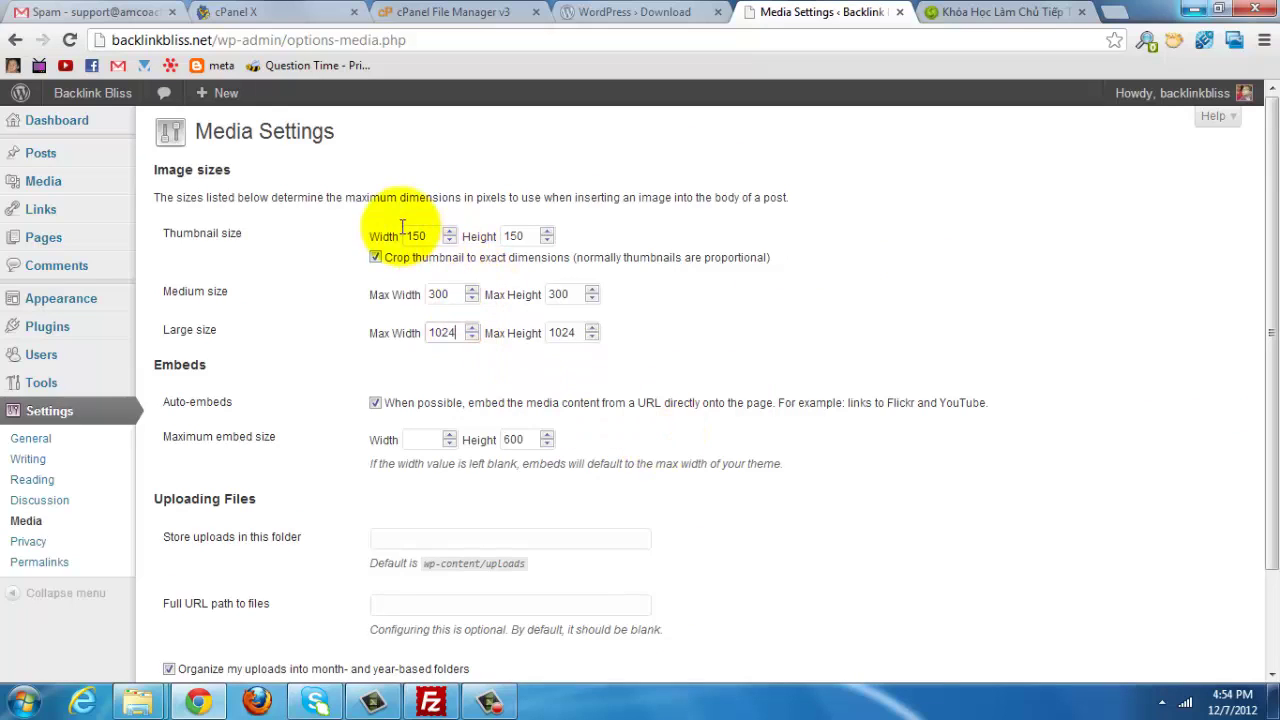
{"action": "scroll", "coordinate": [520, 356], "scroll_direction": "down", "scroll_amount": 2}
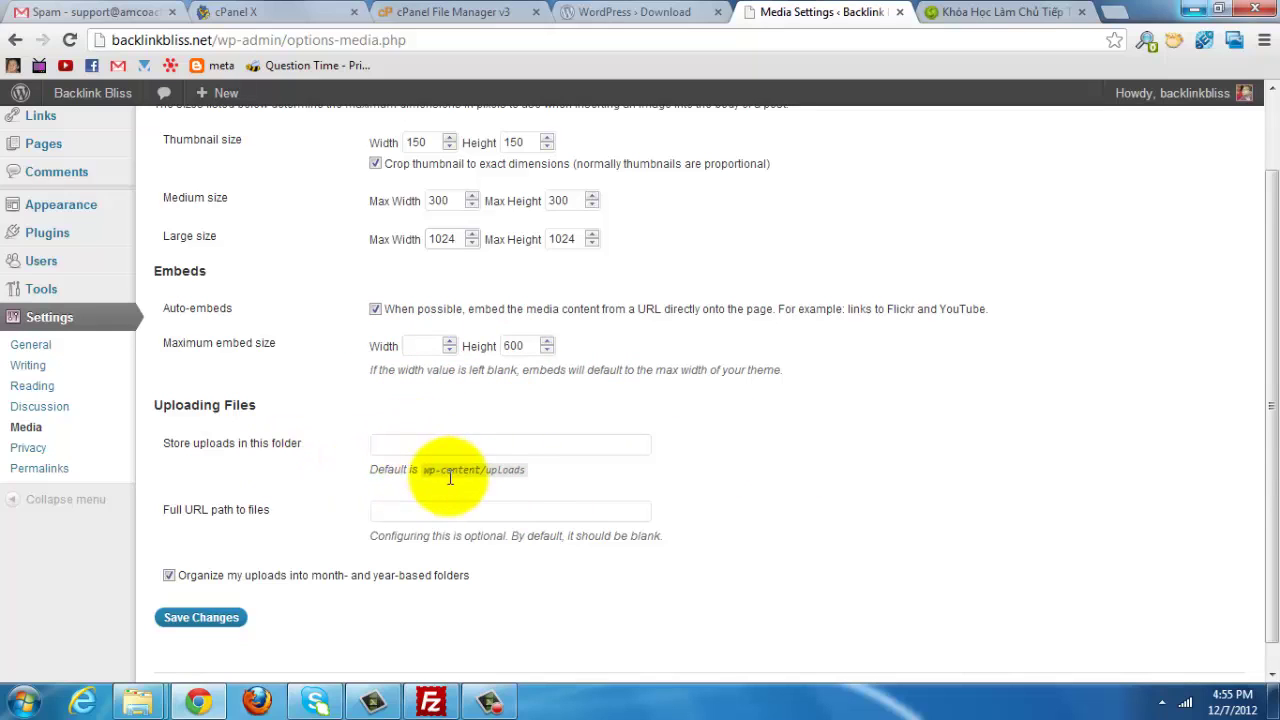
{"action": "left_click_drag", "start_coordinate": [426, 467], "coordinate": [980, 493]}
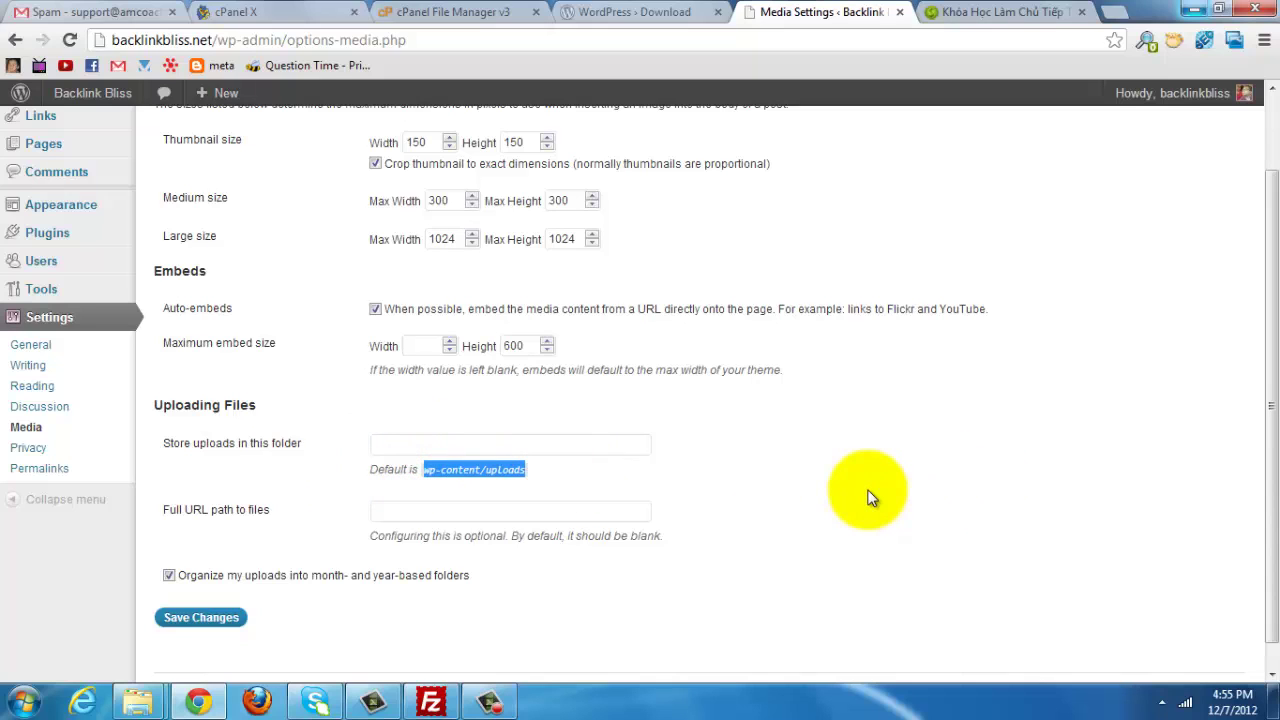
{"action": "left_click", "coordinate": [201, 617]}
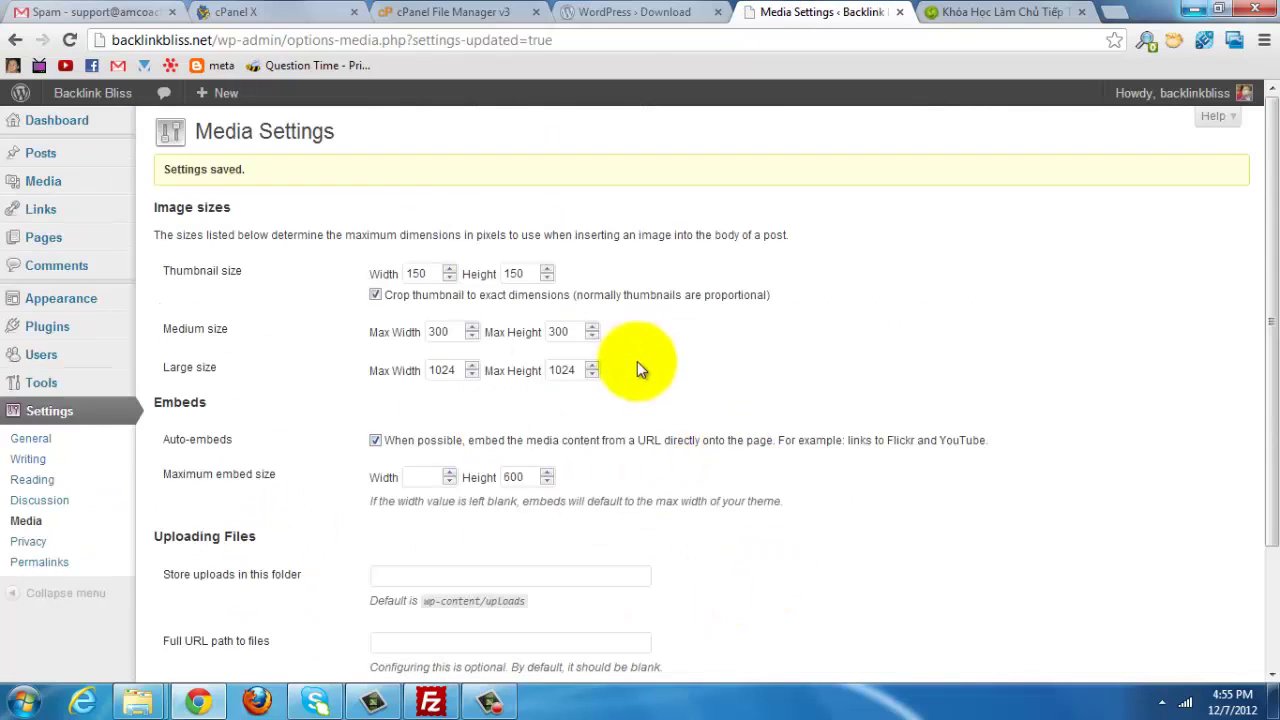
{"action": "scroll", "coordinate": [637, 364], "scroll_direction": "down", "scroll_amount": 3}
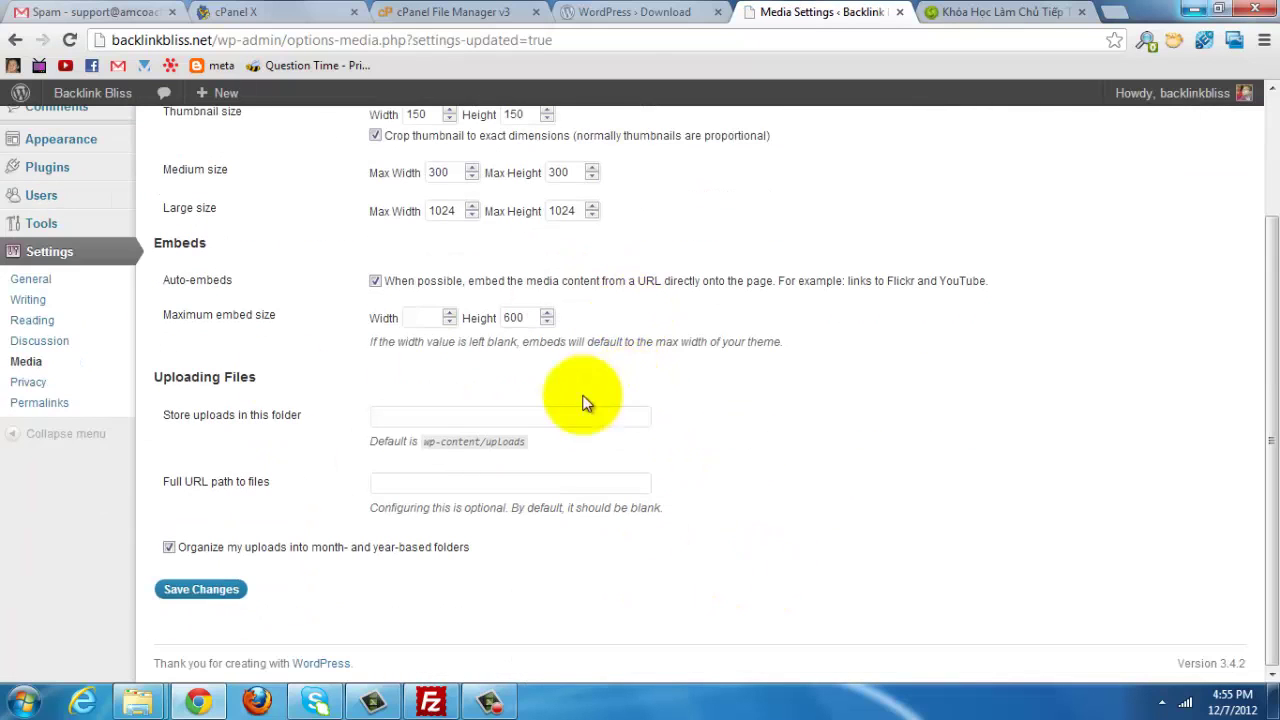
Allow search engines to index the site in Privacy settings, save, and go to Permalinks
{"action": "left_click", "coordinate": [38, 386]}
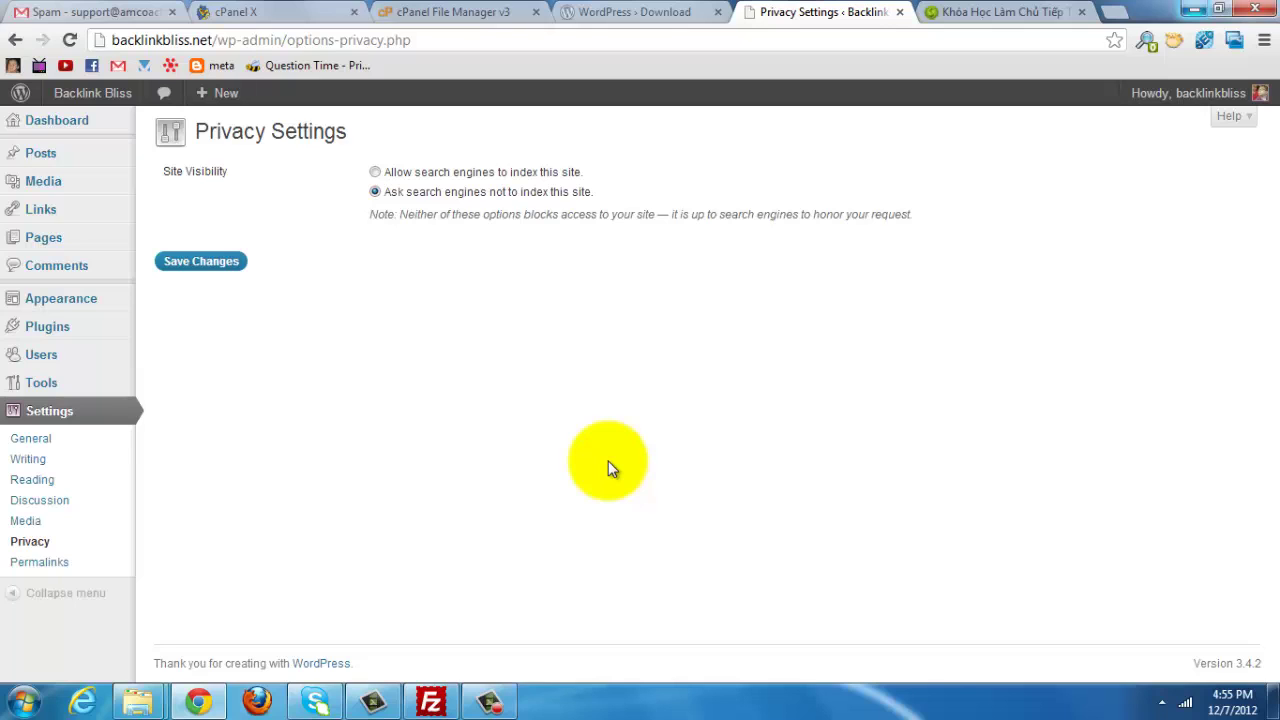
{"action": "left_click", "coordinate": [375, 173]}
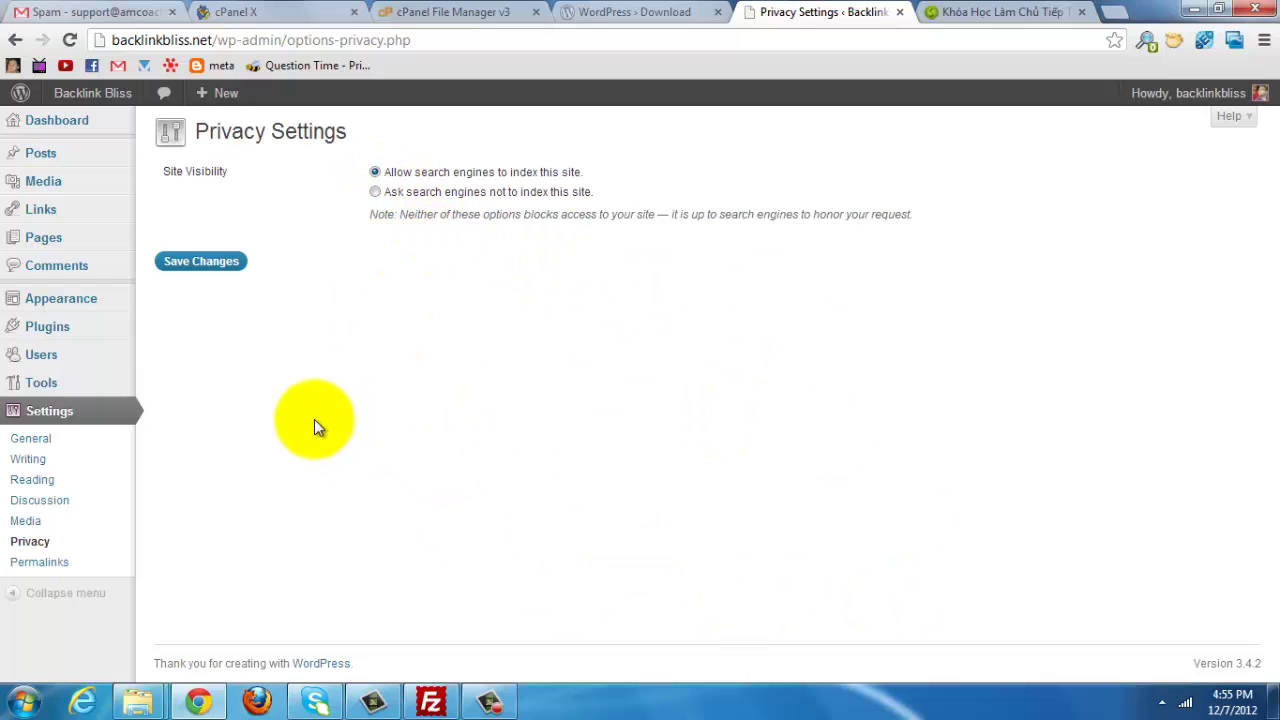
{"action": "left_click", "coordinate": [188, 268]}
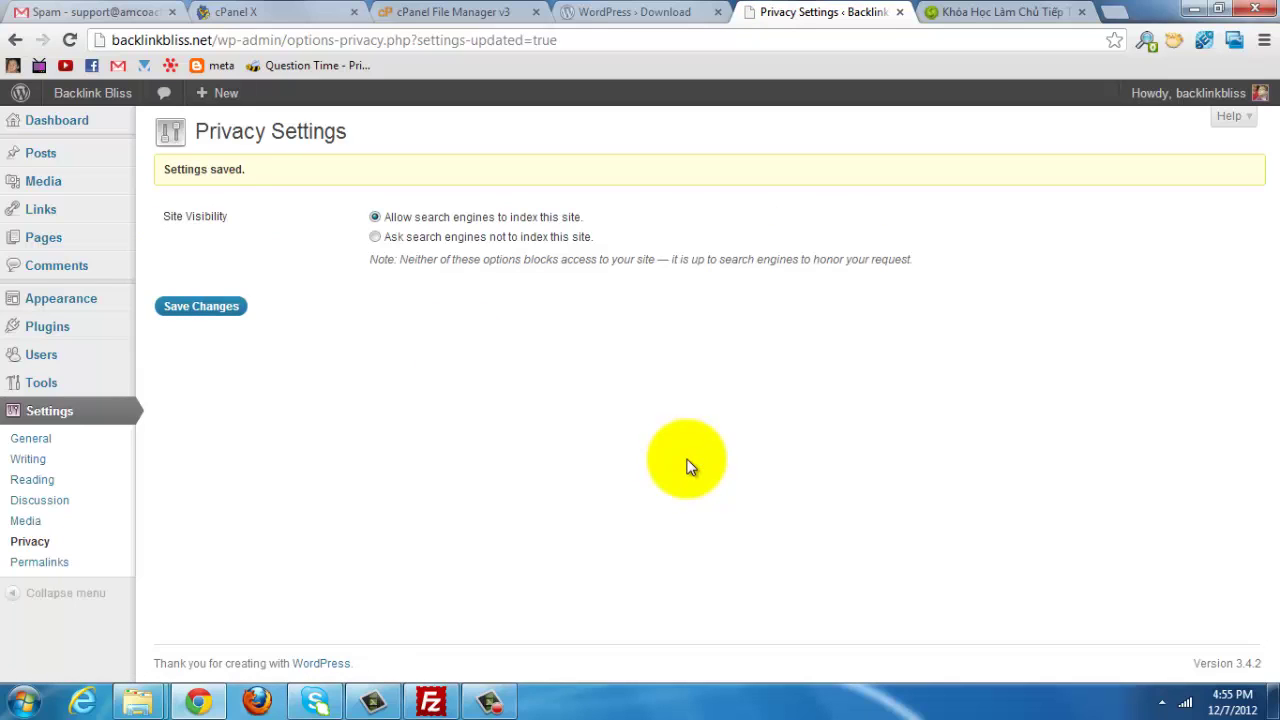
{"action": "left_click", "coordinate": [57, 566]}
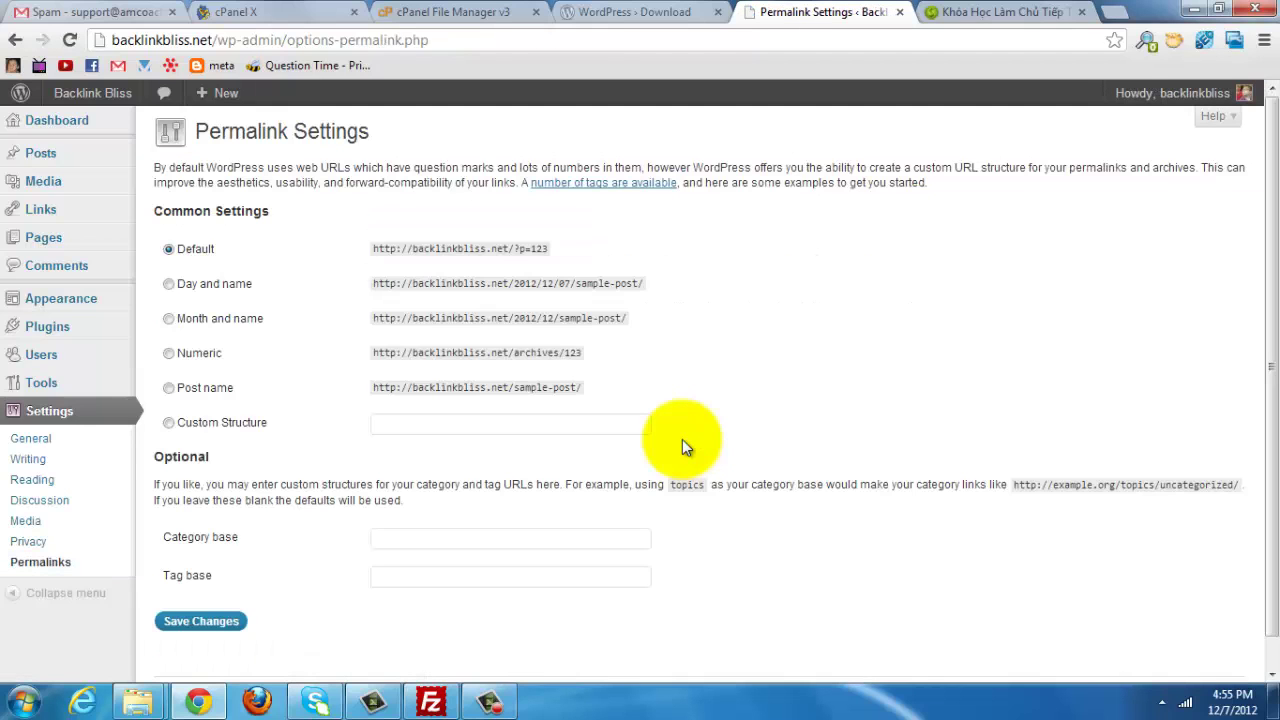
Turn the post-name structure into the custom /%postname%.html permalink and save it
{"action": "left_click_drag", "start_coordinate": [373, 249], "coordinate": [565, 250]}
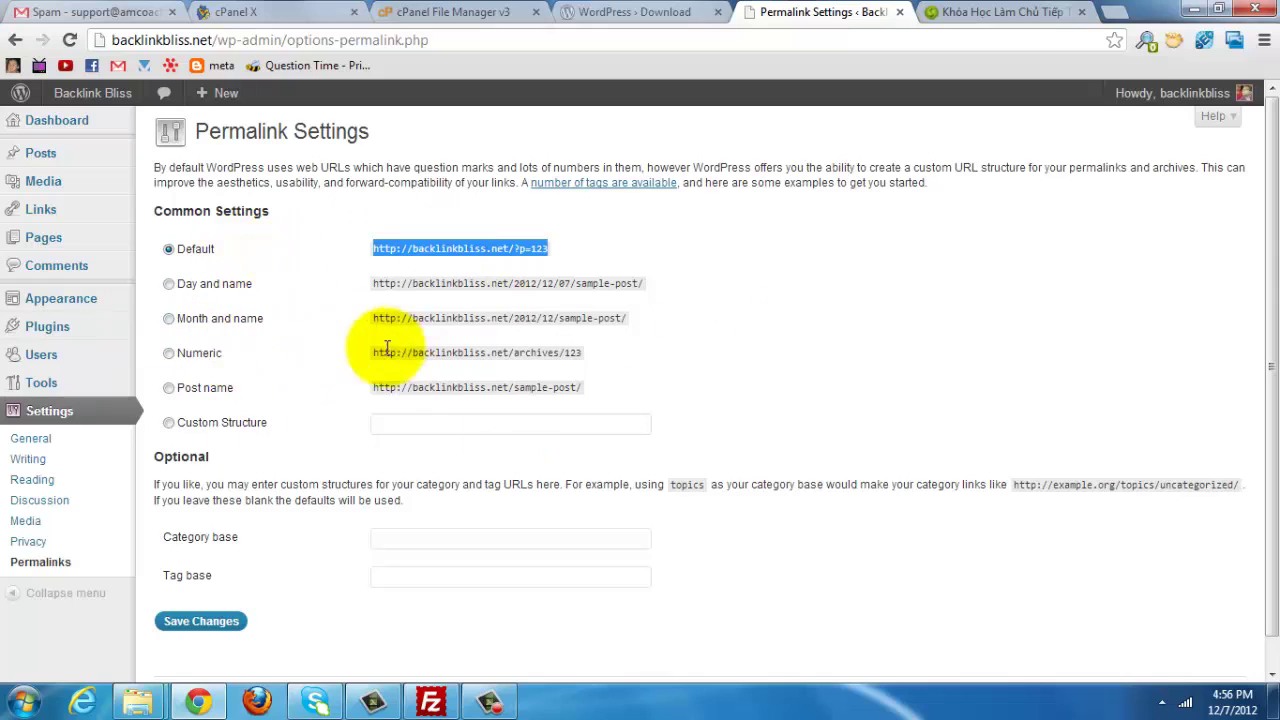
{"action": "left_click", "coordinate": [169, 388]}
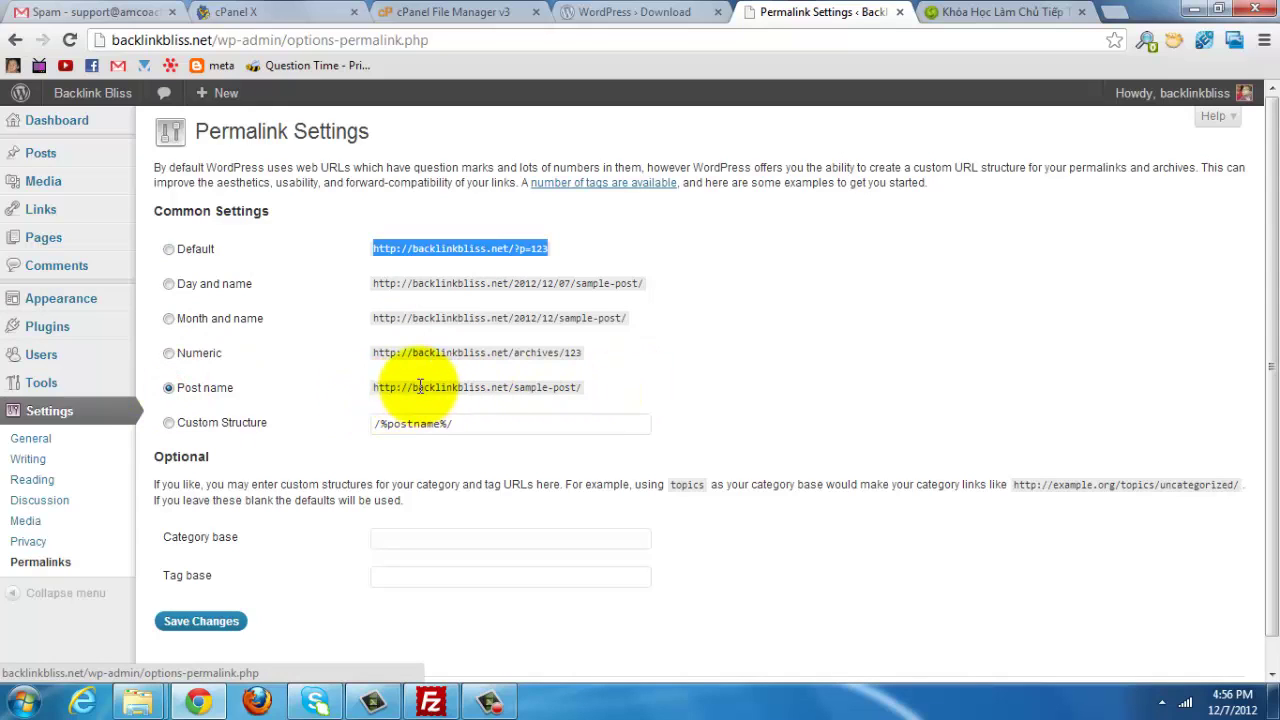
{"action": "left_click", "coordinate": [486, 424]}
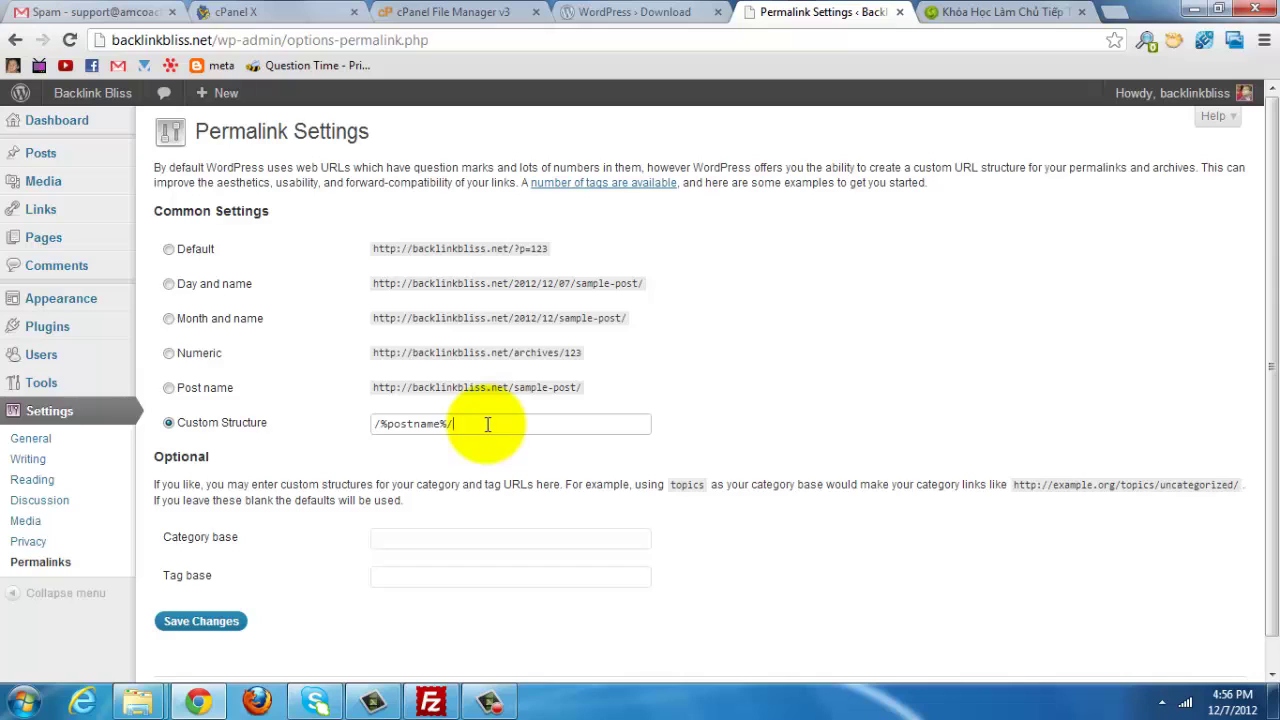
{"action": "key", "text": "BackSpace"}
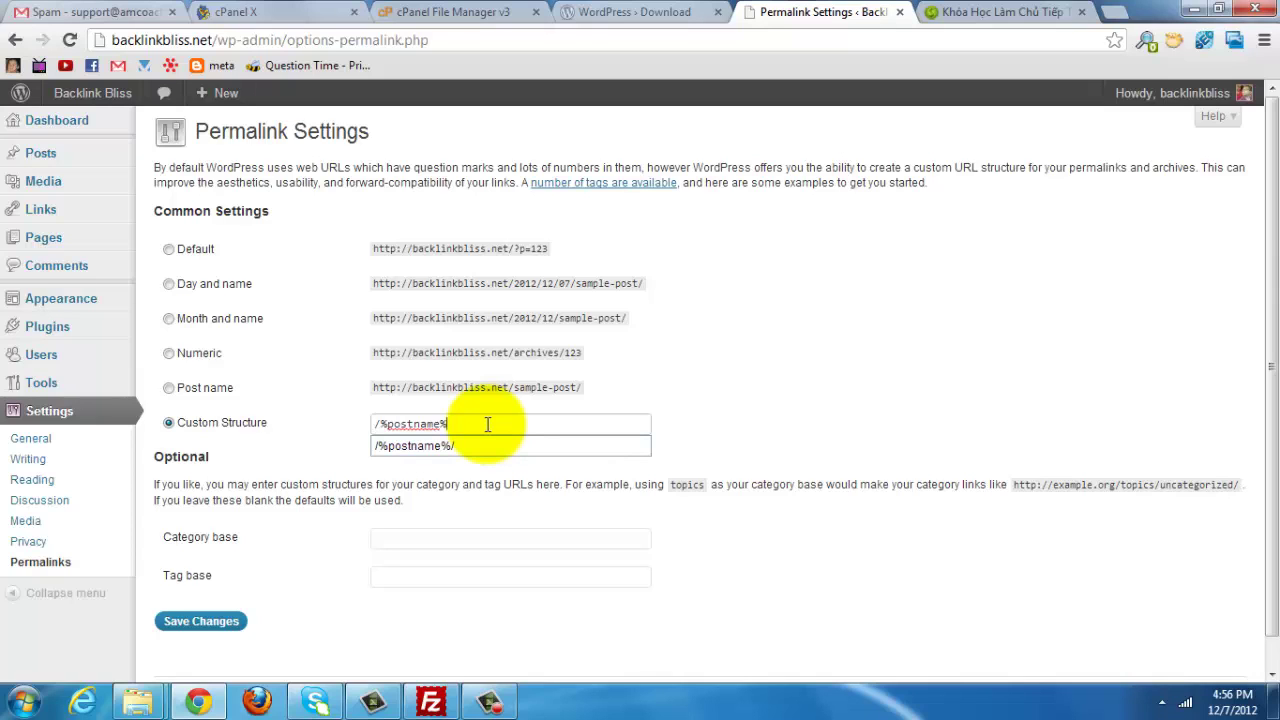
{"action": "type", "text": ".html"}
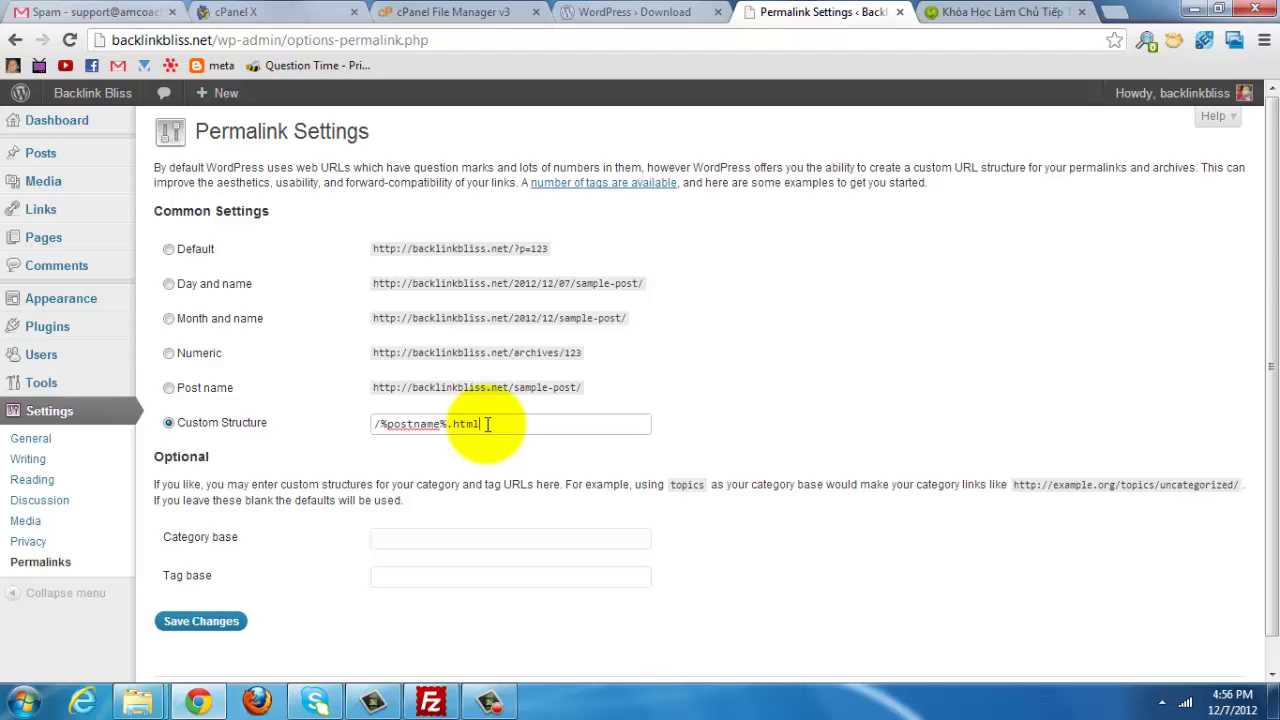
{"action": "left_click", "coordinate": [188, 618]}
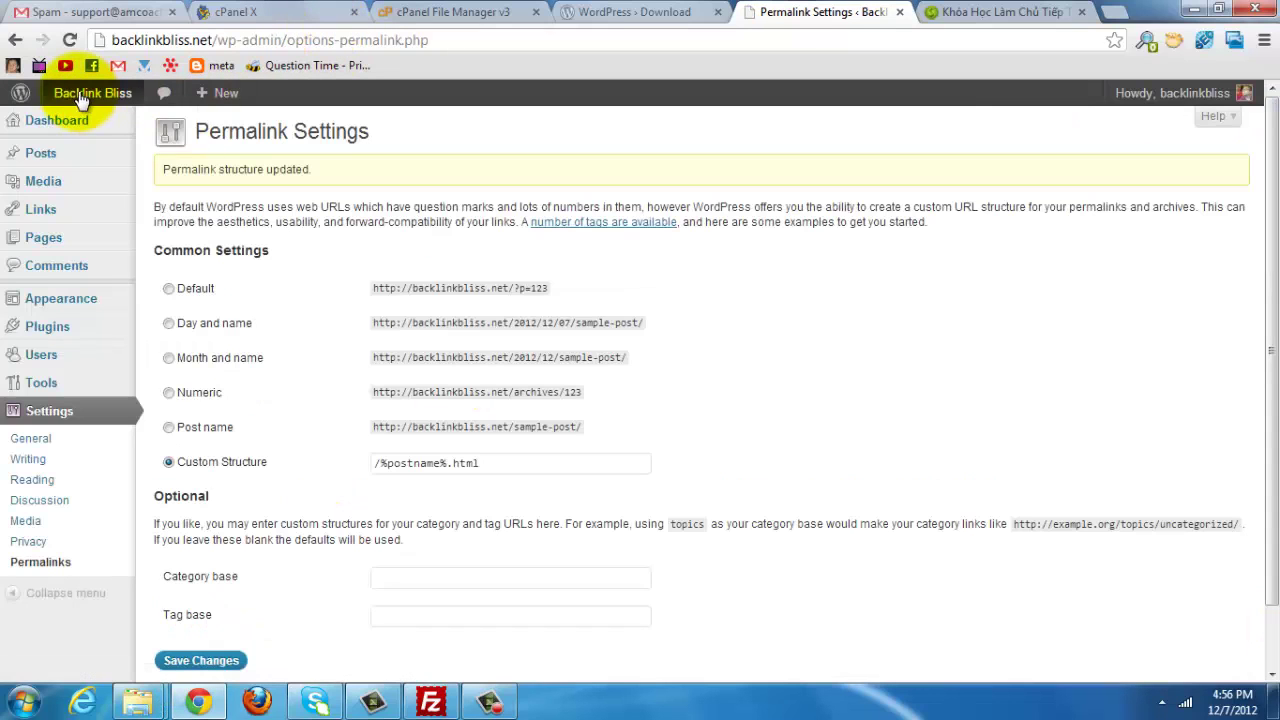
Open the live backlinkbliss.net site from Visit Site in a new browser tab
{"action": "right_click", "coordinate": [73, 122]}
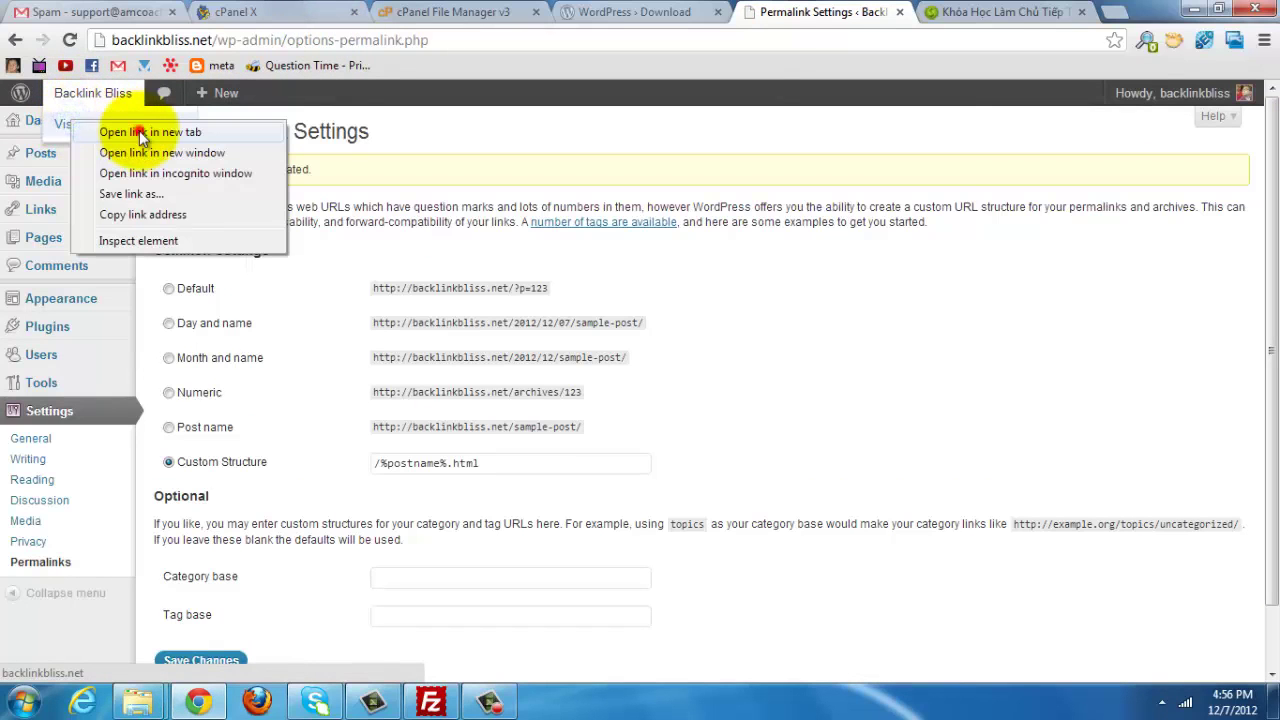
{"action": "left_click", "coordinate": [137, 128]}
{"action": "left_click", "coordinate": [855, 14]}
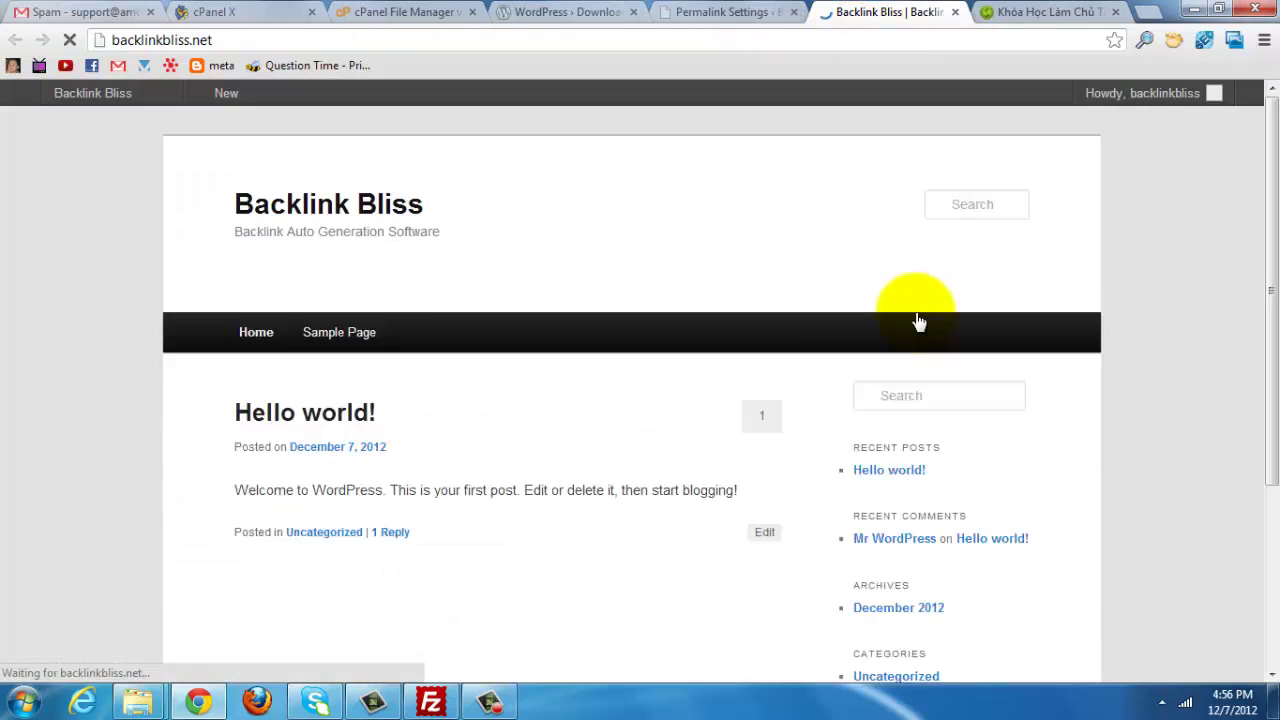
Open the Hello world! post and check its hello-world.html address
{"action": "scroll", "coordinate": [918, 322], "scroll_direction": "down", "scroll_amount": 4}
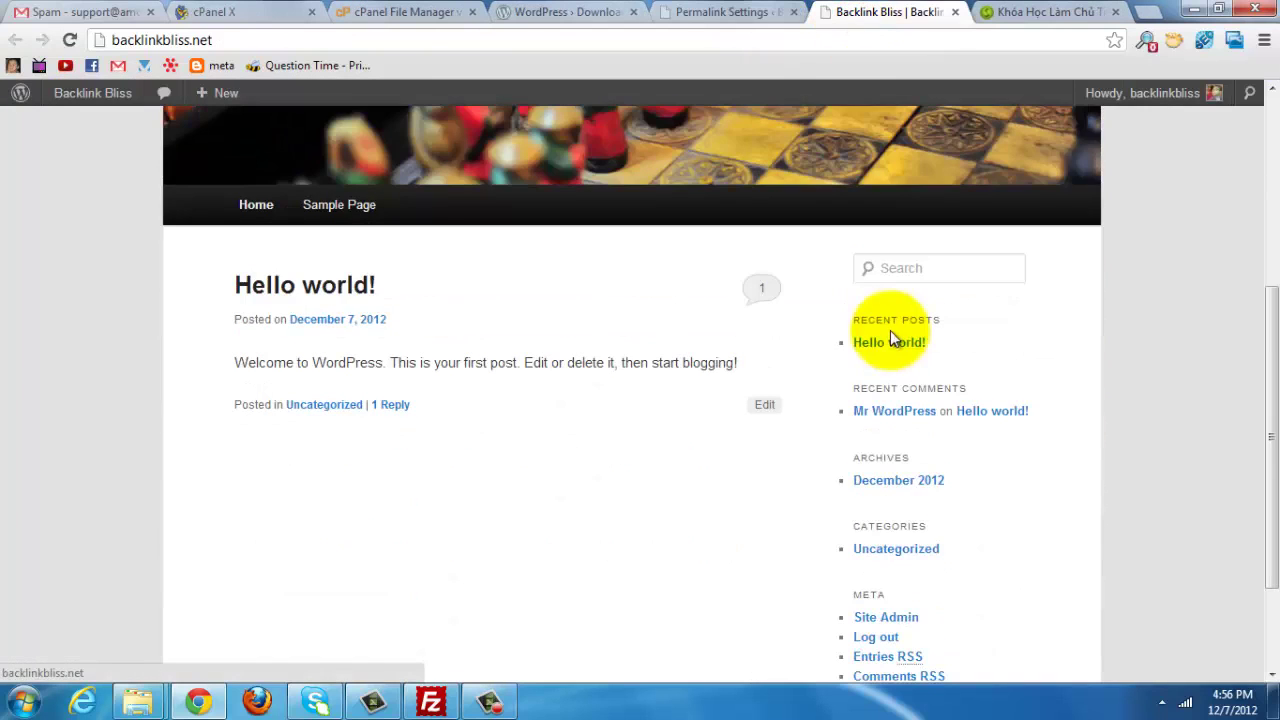
{"action": "left_click", "coordinate": [303, 291]}
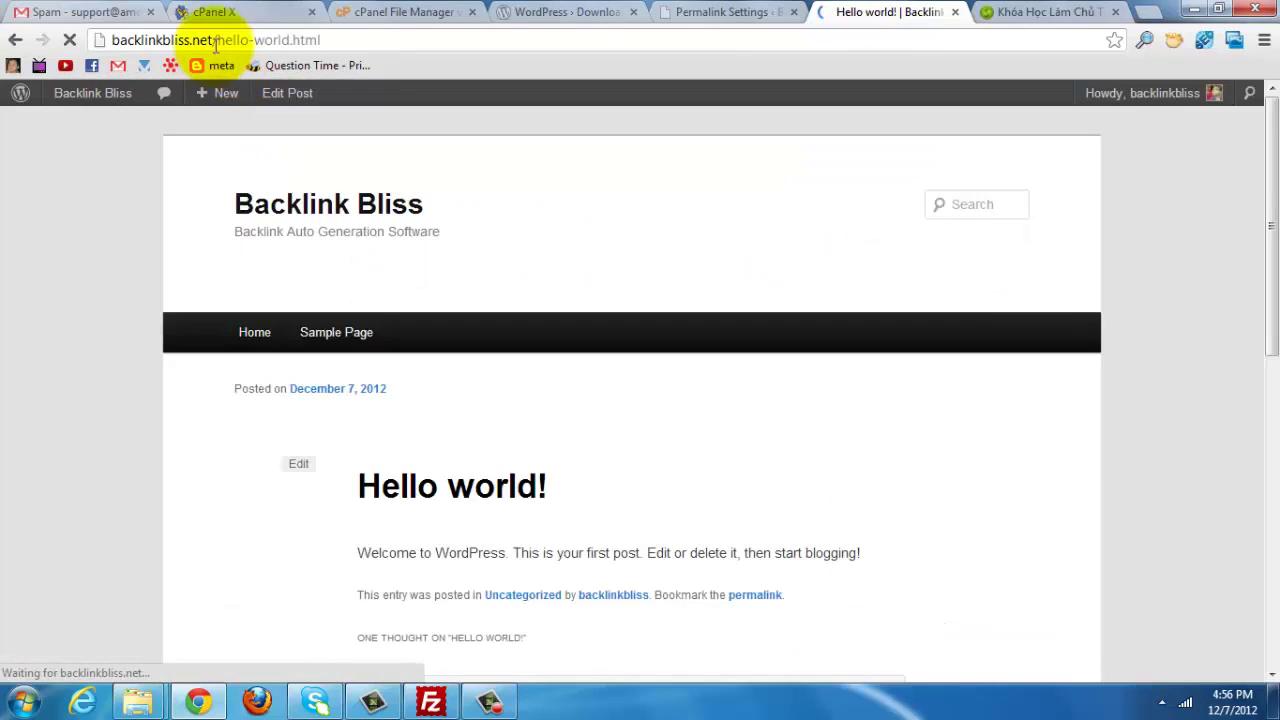
{"action": "left_click_drag", "start_coordinate": [217, 40], "coordinate": [380, 40]}
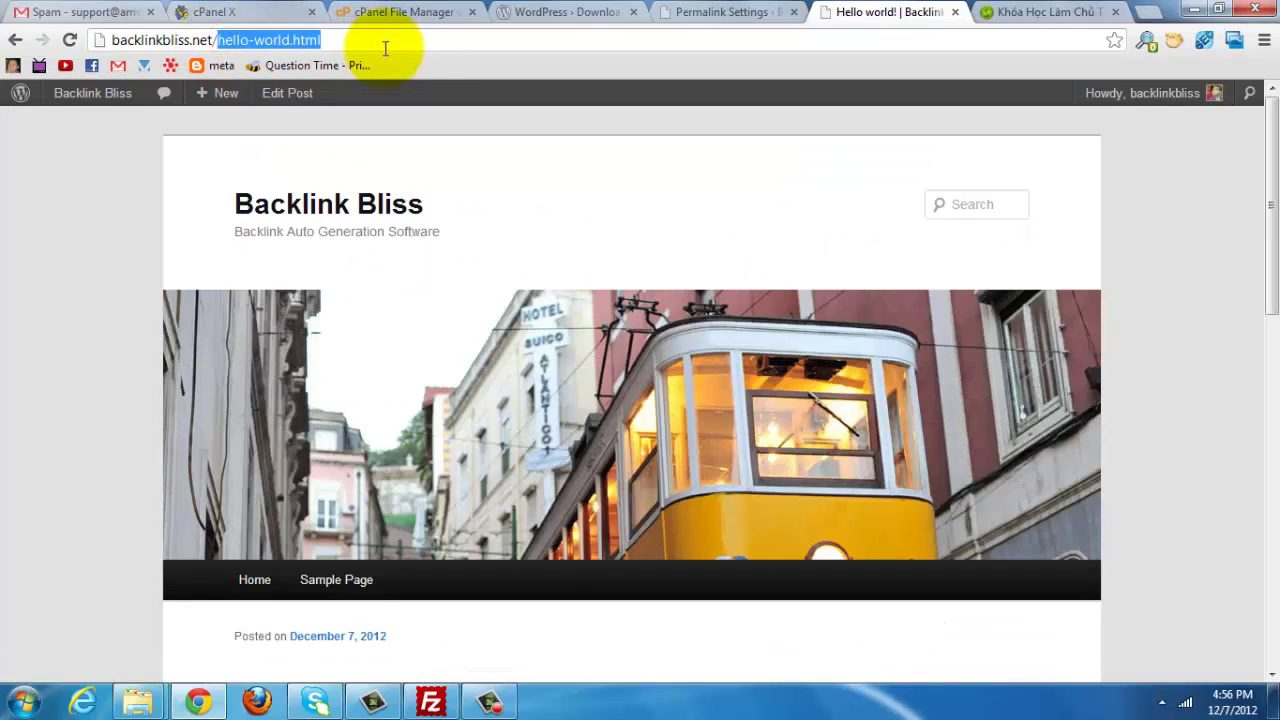
{"action": "scroll", "coordinate": [766, 268], "scroll_direction": "down", "scroll_amount": 4}
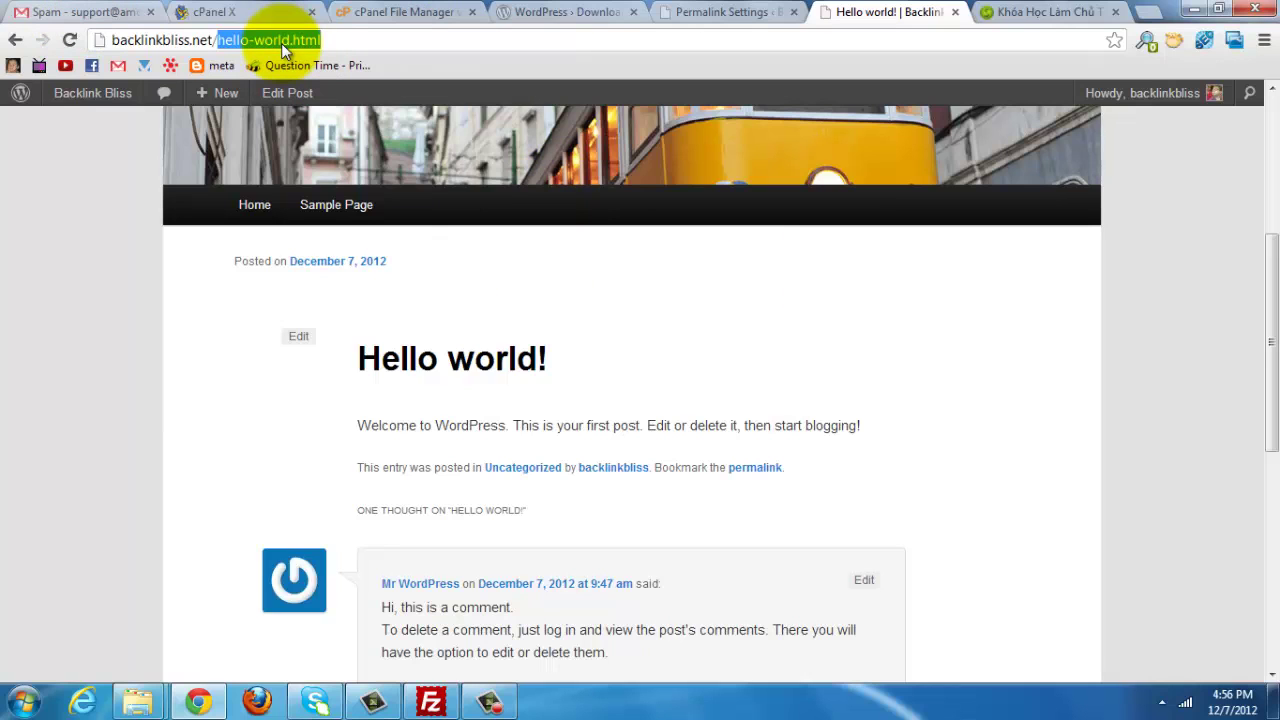
Change the custom permalink structure from /%postname%.html to /%postname%
{"action": "left_click", "coordinate": [738, 11]}
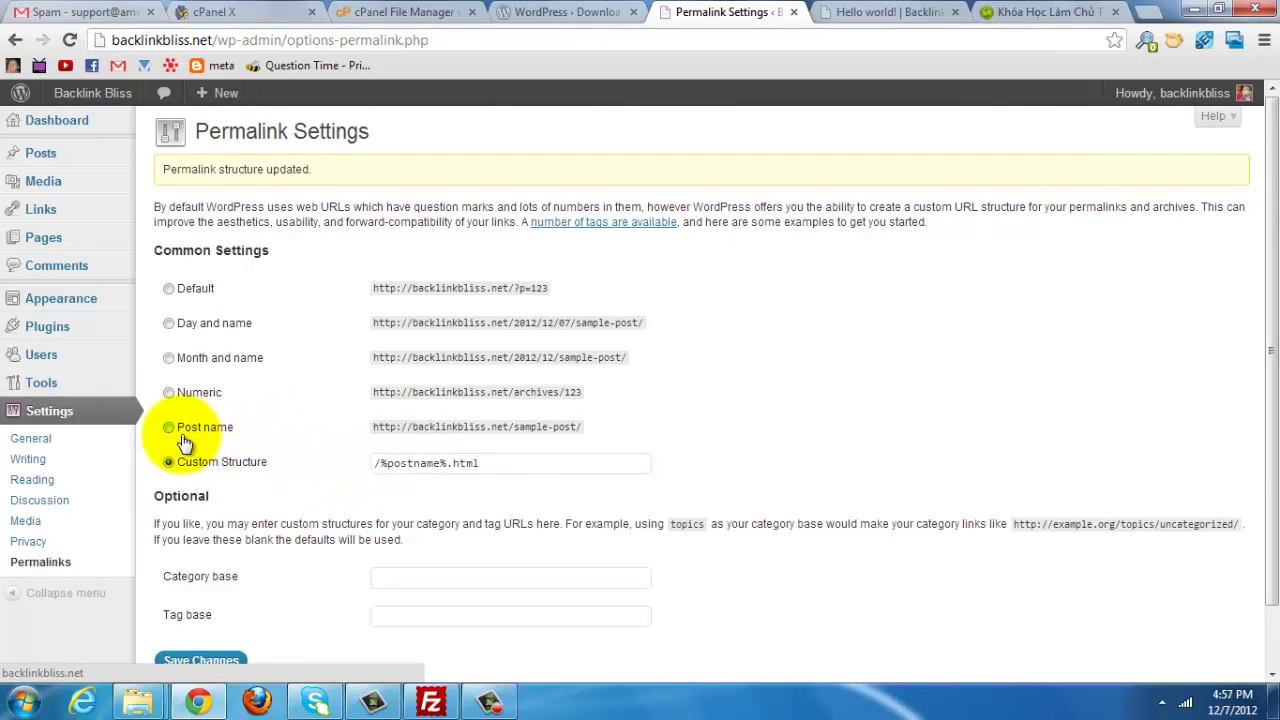
{"action": "left_click", "coordinate": [499, 462]}
{"action": "key", "text": "BackSpace"}
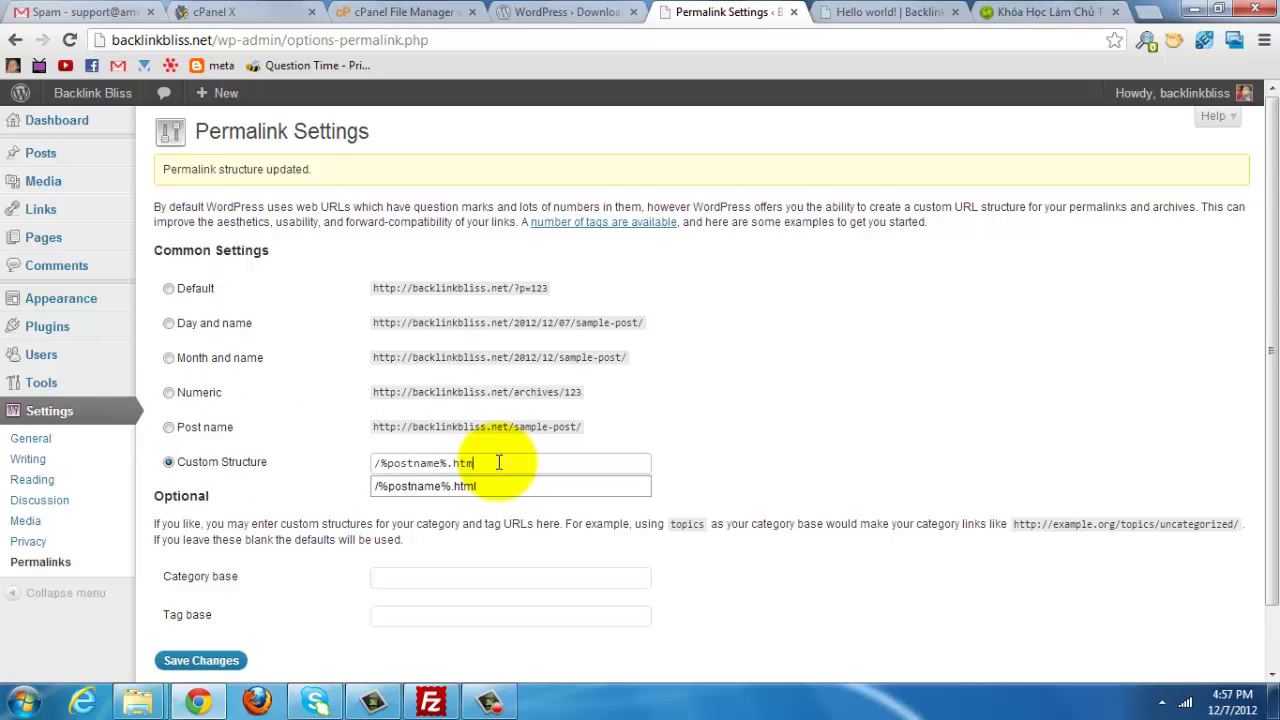
{"action": "key", "text": "BackSpace"}
{"action": "key", "text": "BackSpace"}
{"action": "key", "text": "BackSpace"}
{"action": "key", "text": "BackSpace"}
{"action": "type", "text": "/"}
{"action": "key", "text": "BackSpace"}
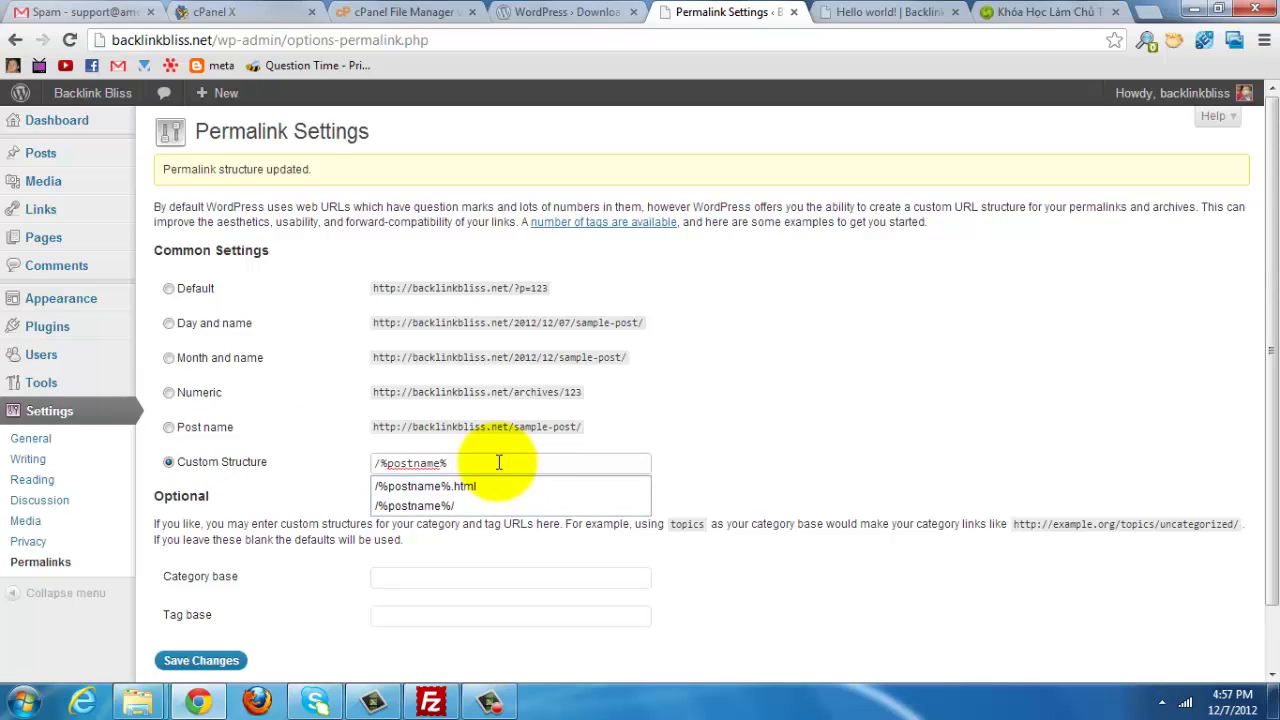
{"action": "left_click", "coordinate": [901, 333]}
Save the /%postname% permalink structure and confirm the update is saved
{"action": "scroll", "coordinate": [883, 337], "scroll_direction": "down", "scroll_amount": 1}
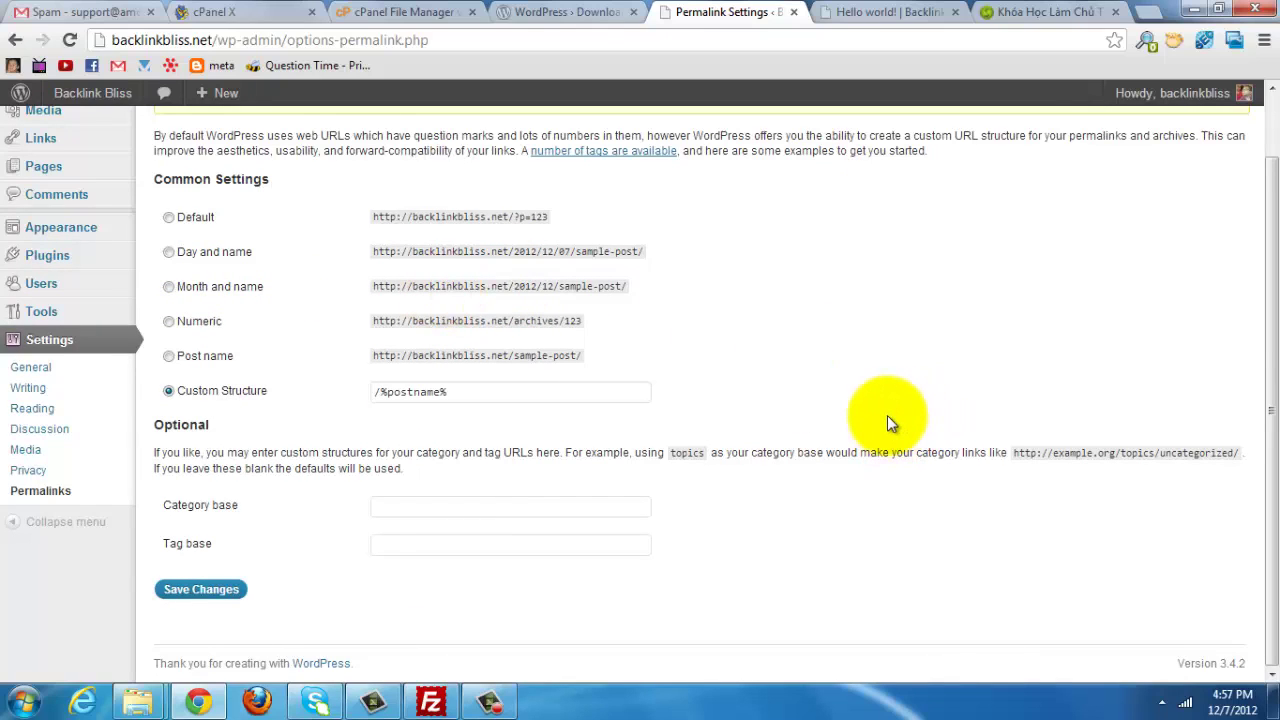
{"action": "scroll", "coordinate": [887, 415], "scroll_direction": "up", "scroll_amount": 1}
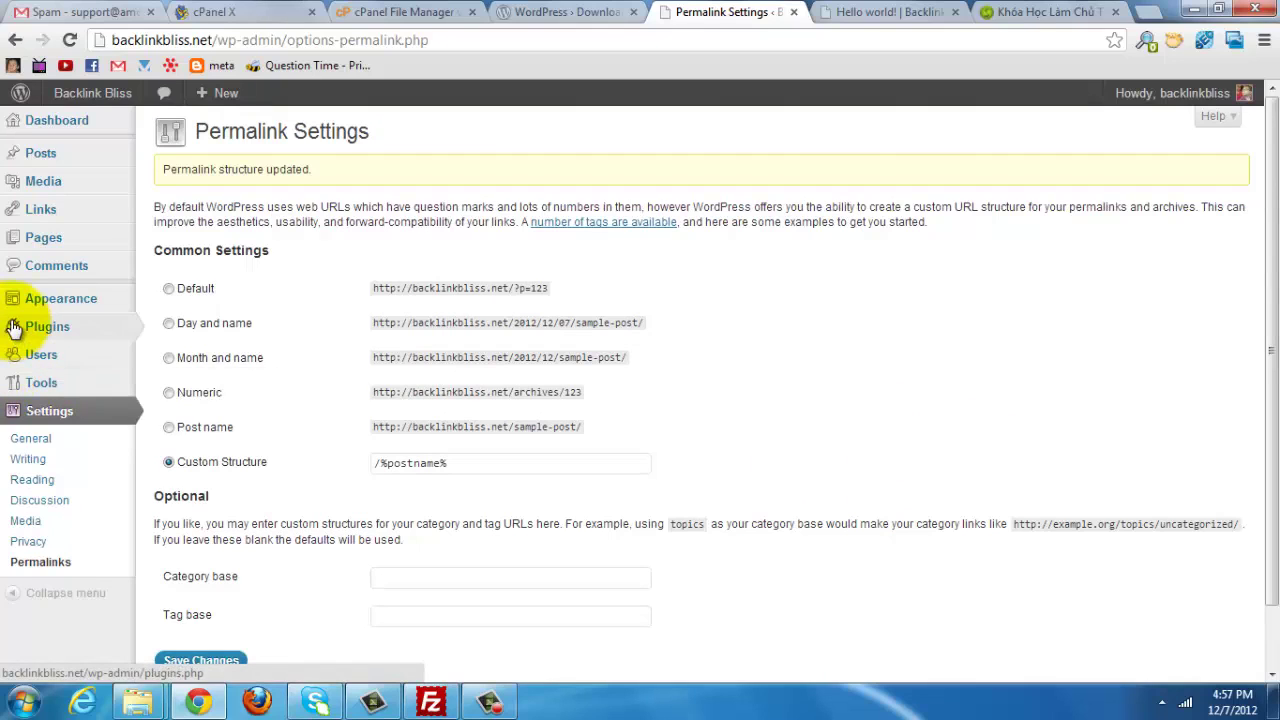
{"action": "mouse_move", "coordinate": [34, 155]}
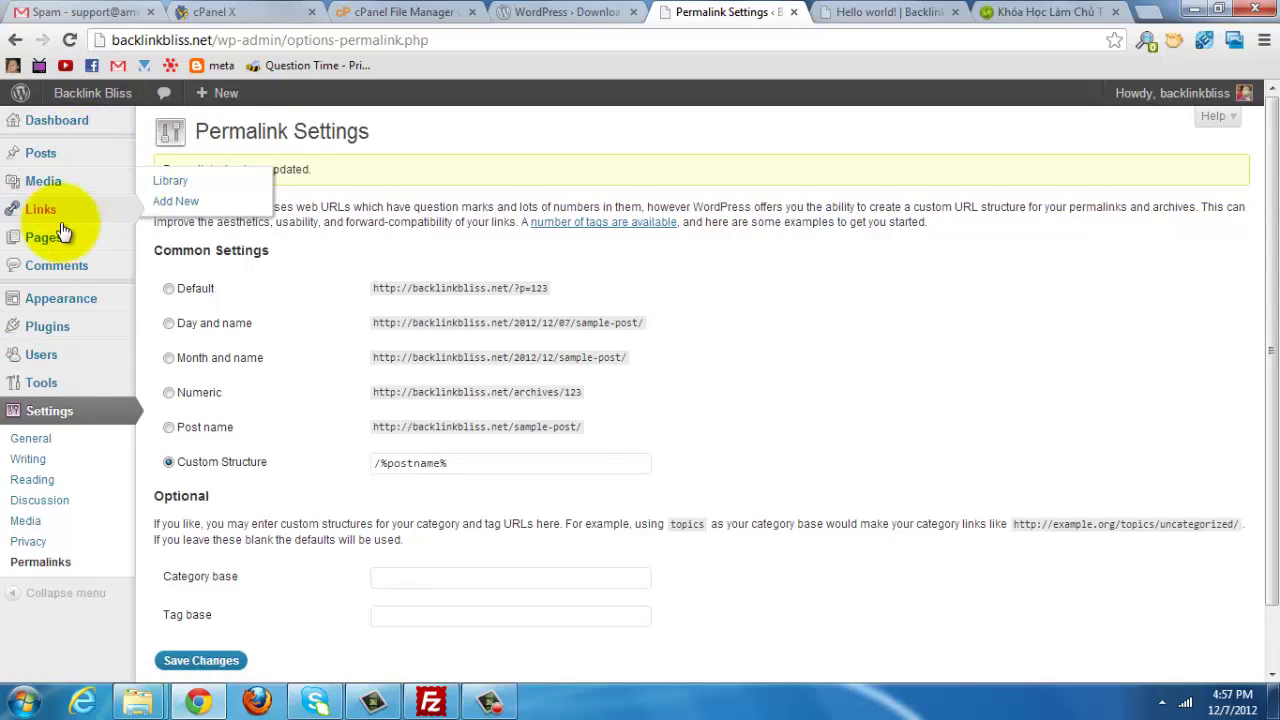
{"action": "mouse_move", "coordinate": [61, 244]}
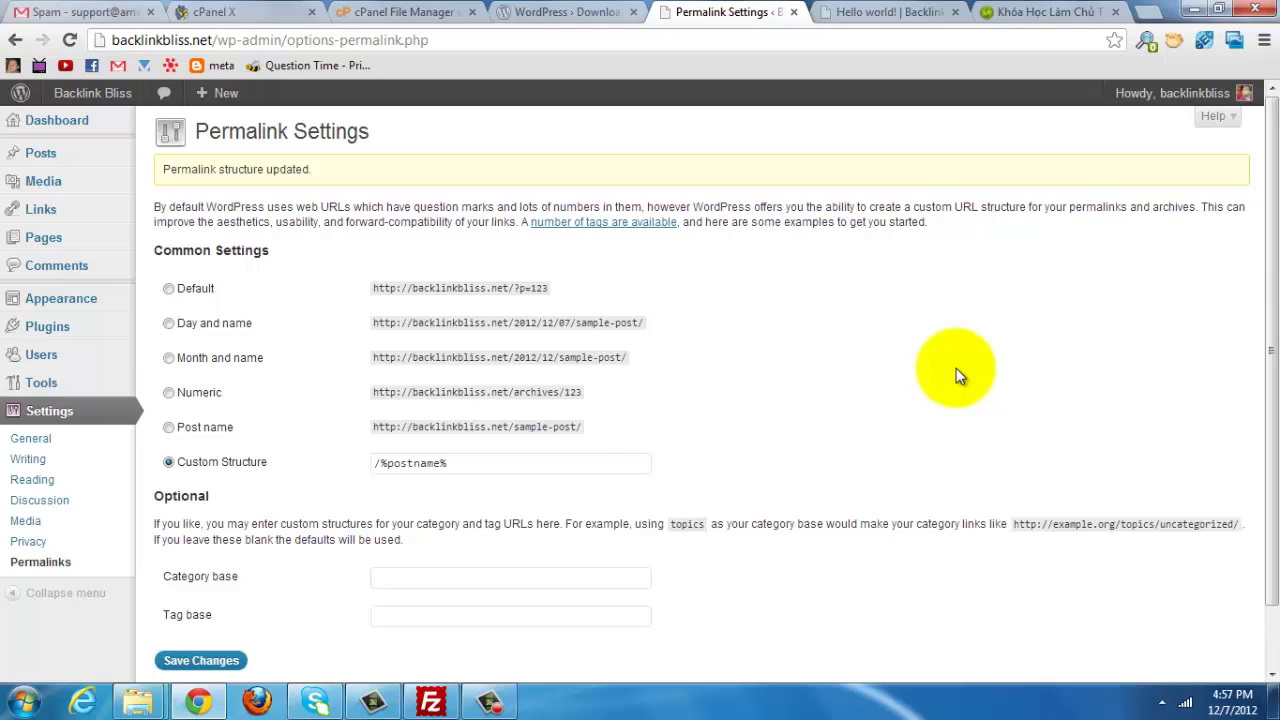
{"action": "left_click", "coordinate": [980, 347]}
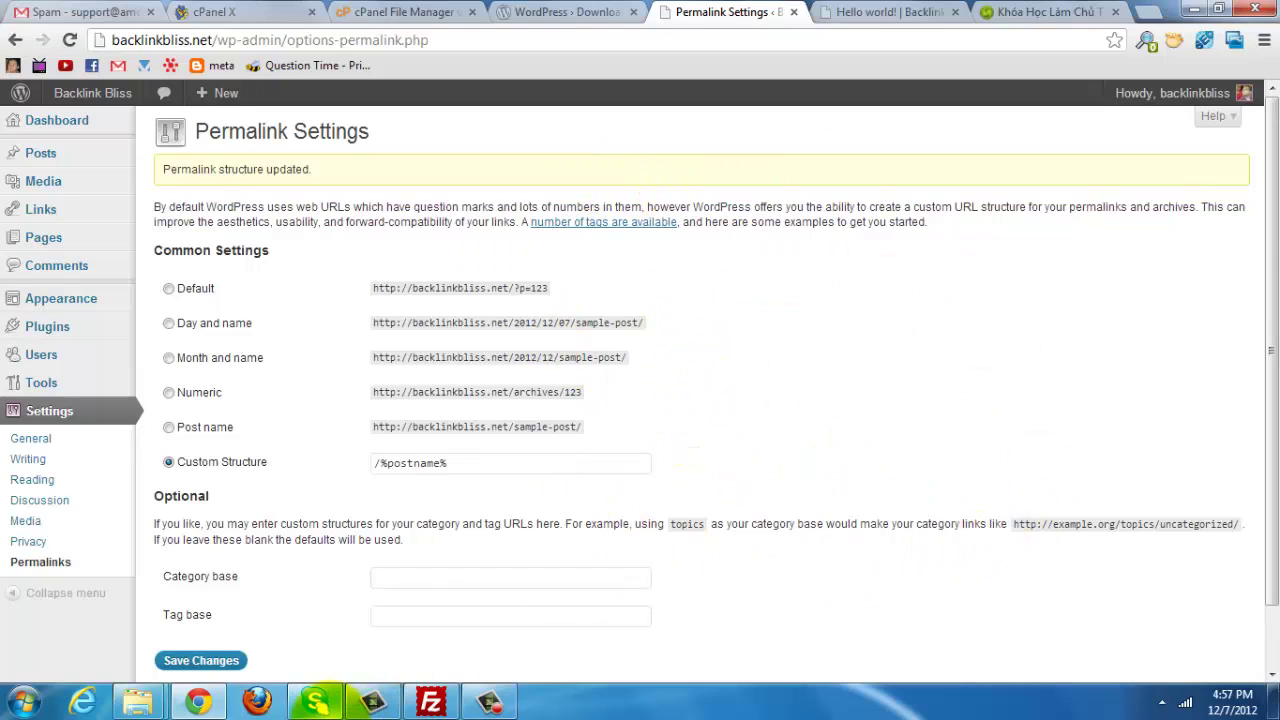
{"action": "mouse_move", "coordinate": [315, 702]}
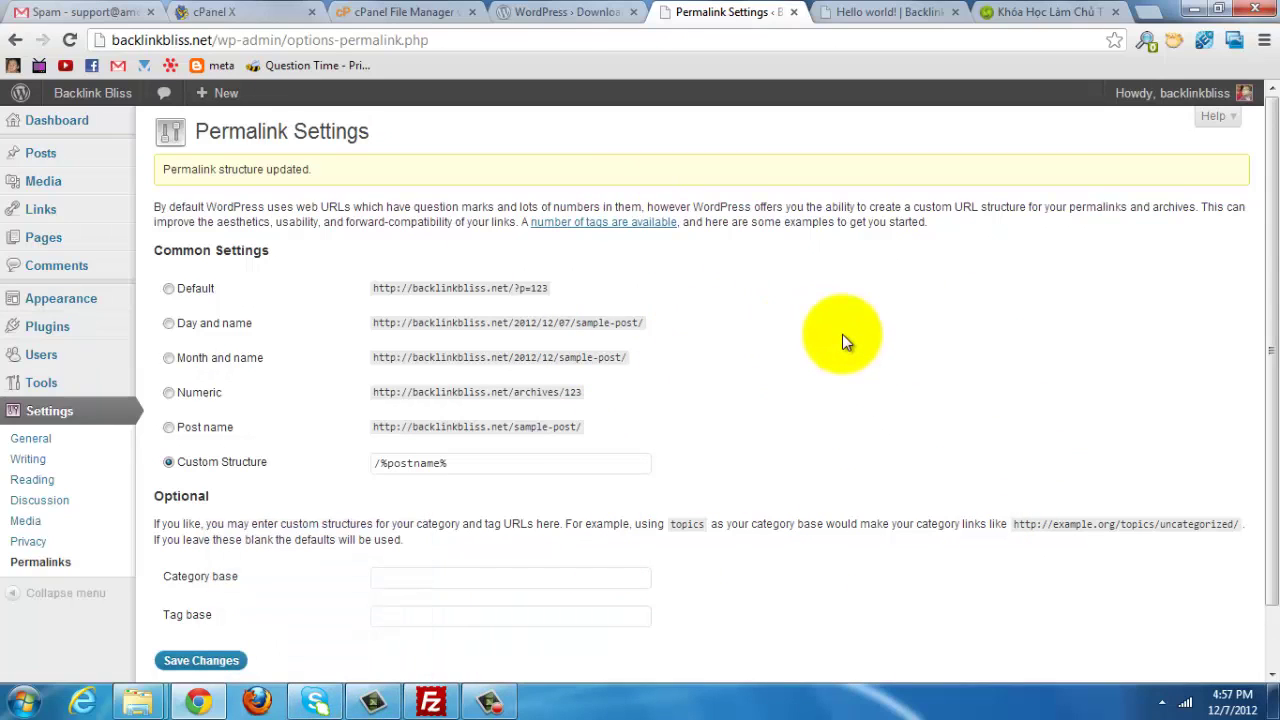